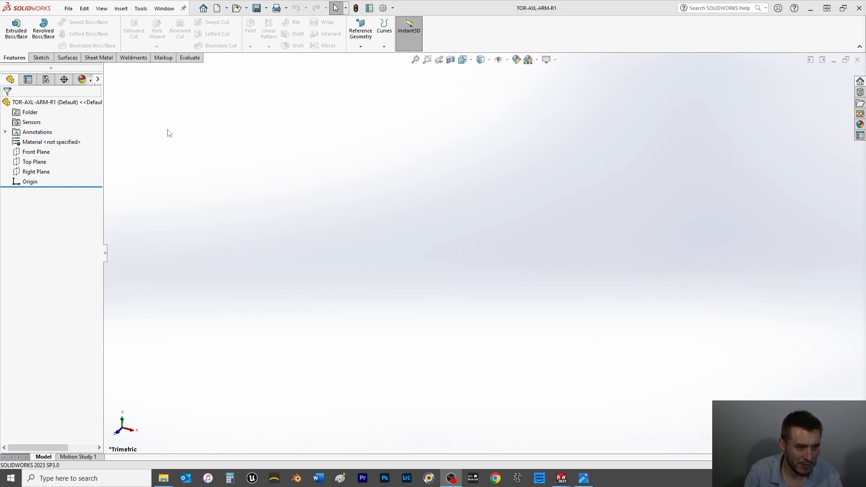
- Sketch a tilted 3 Point Center Rectangle centred on the origin of the Front Plane, with its shorter sides about 1.78 in long
click(41, 152)
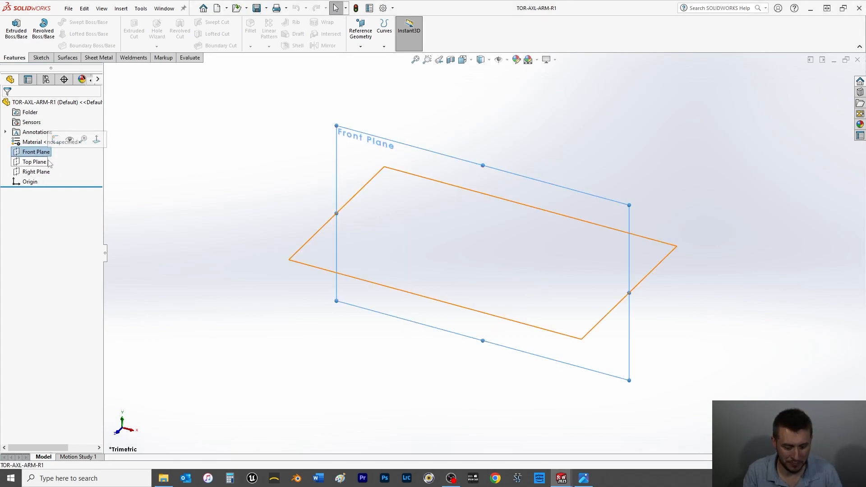
key(ctrl+8)
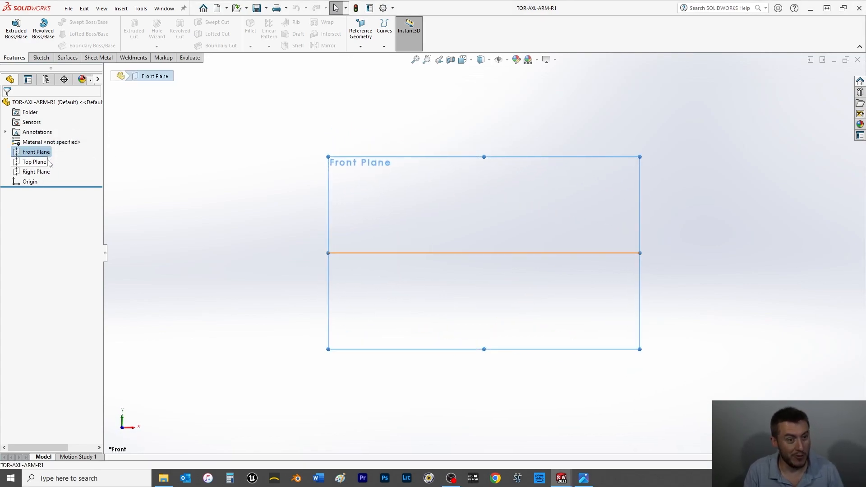
click(41, 58)
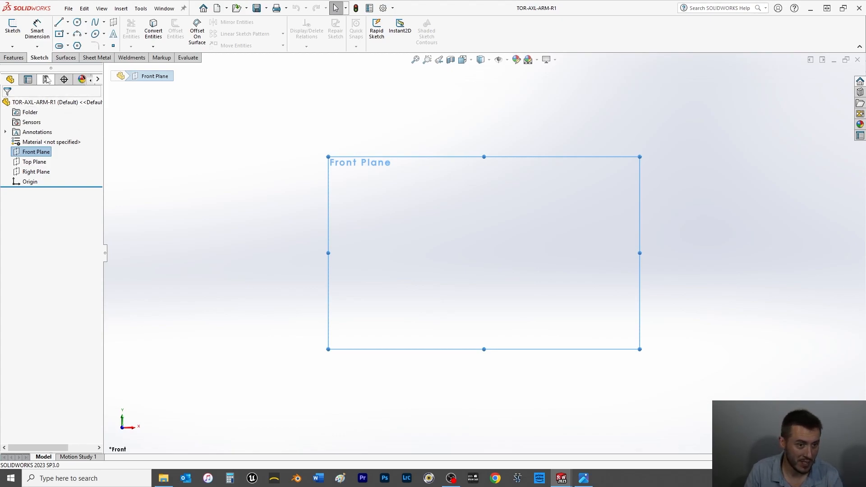
click(68, 34)
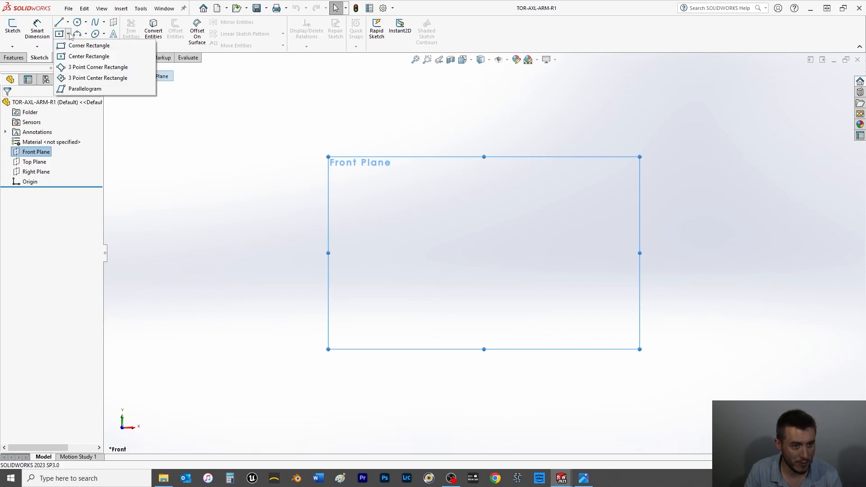
click(74, 78)
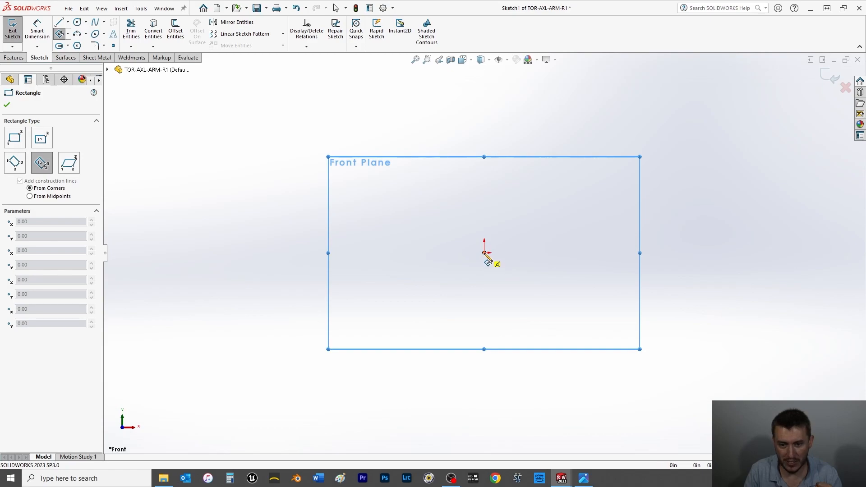
click(485, 253)
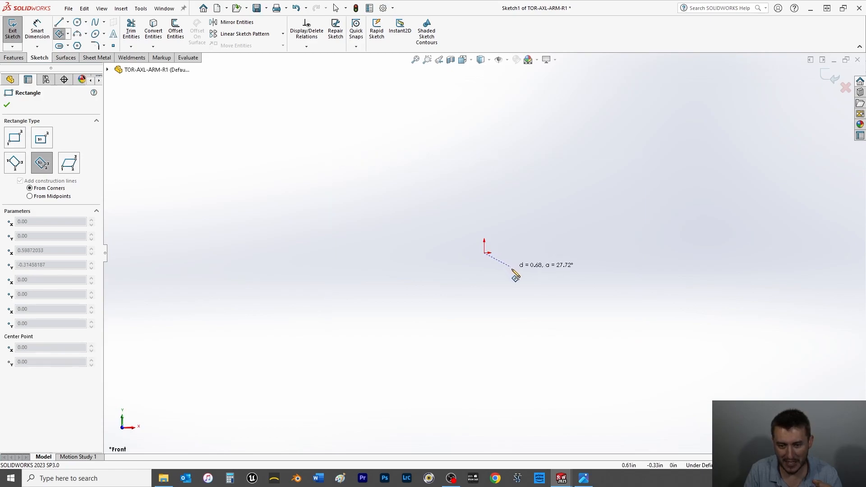
click(517, 287)
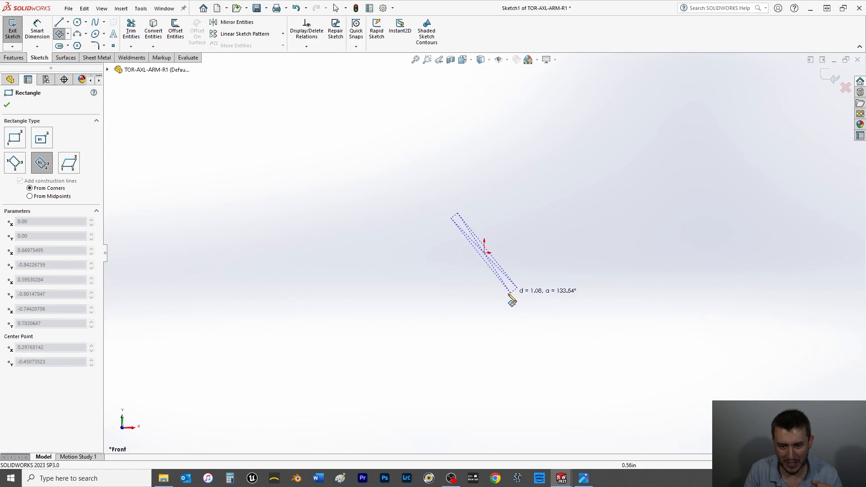
click(482, 315)
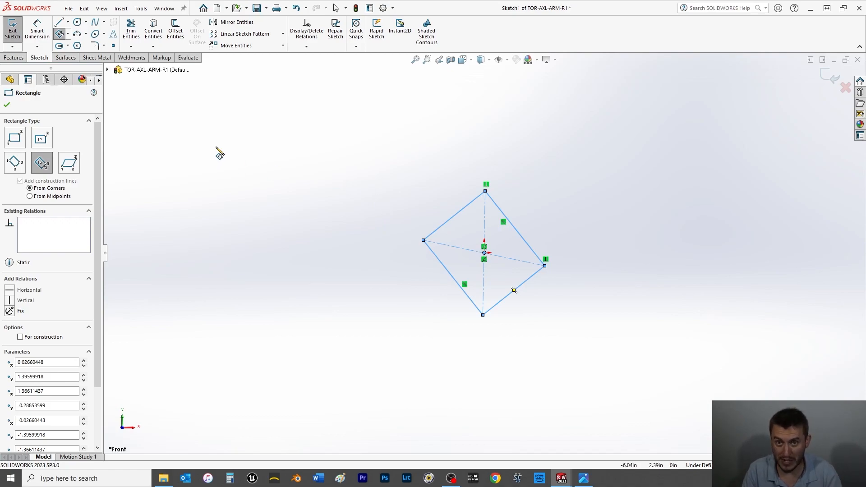
click(7, 105)
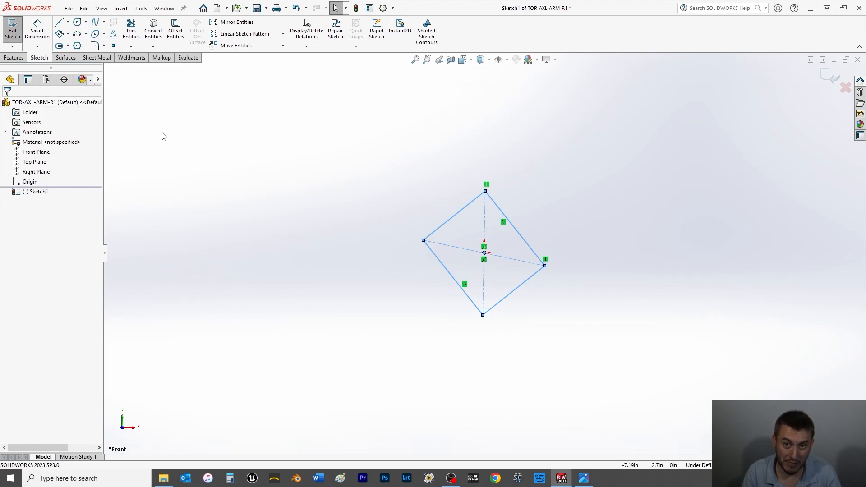
- Dimension the rectangle's upper-left side and set its length to 1.018+.012 in
click(38, 33)
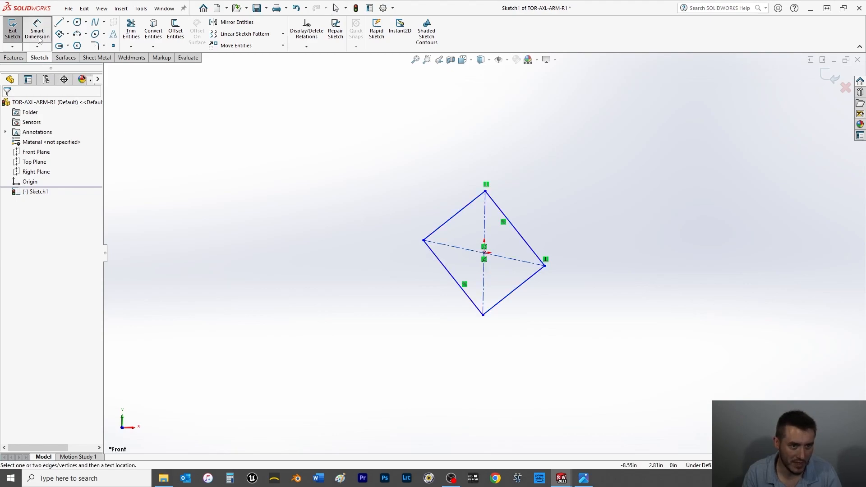
click(462, 215)
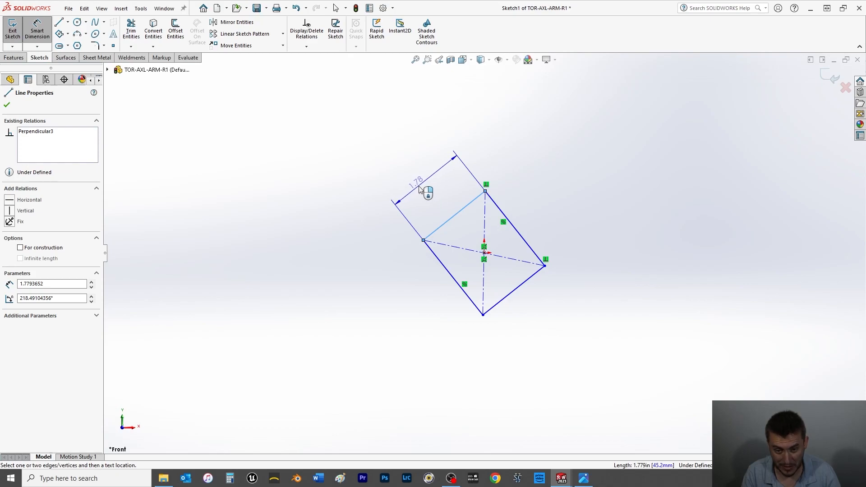
click(419, 189)
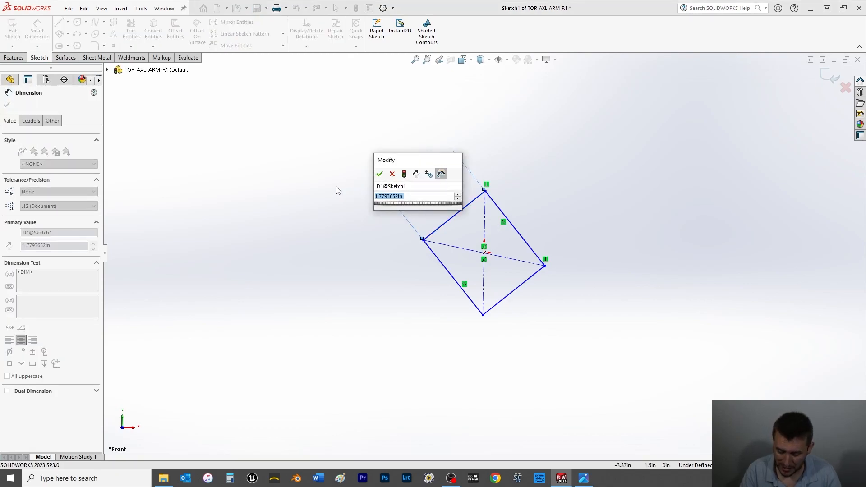
text(1)
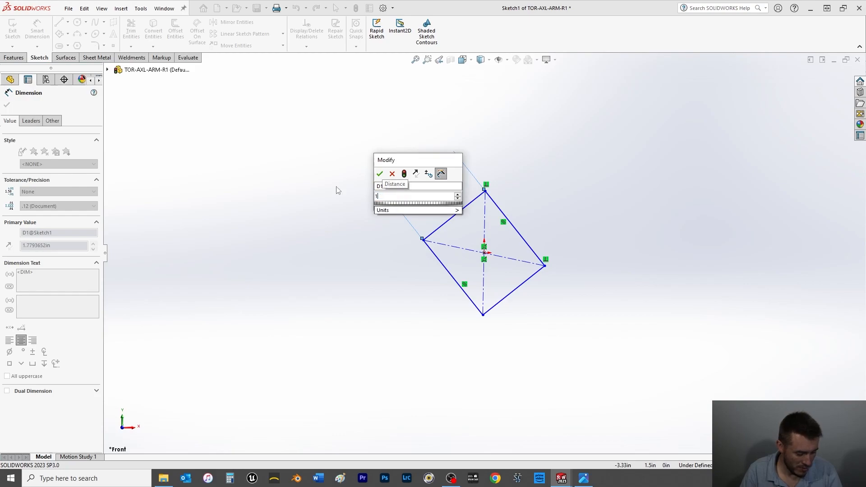
text(.018)
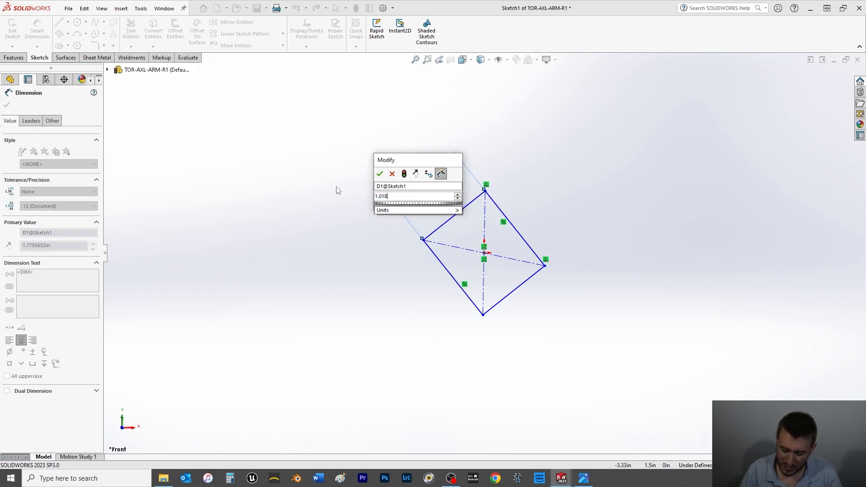
text(+)
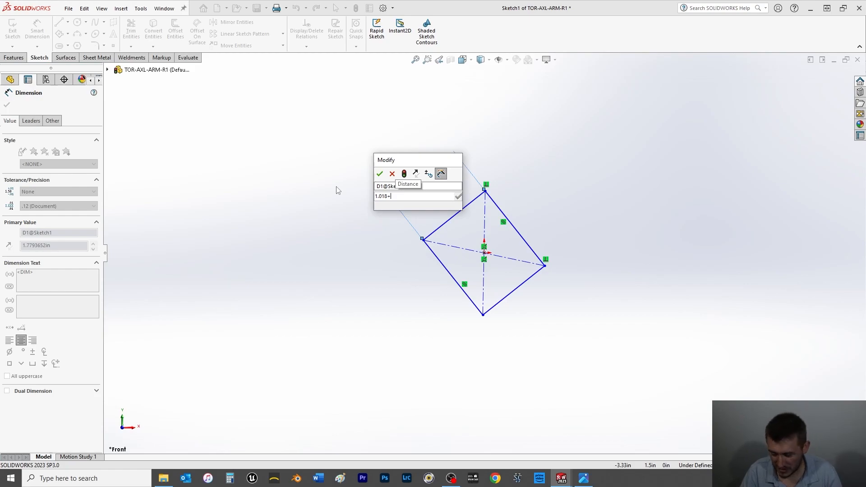
text(.012)
key(Return)
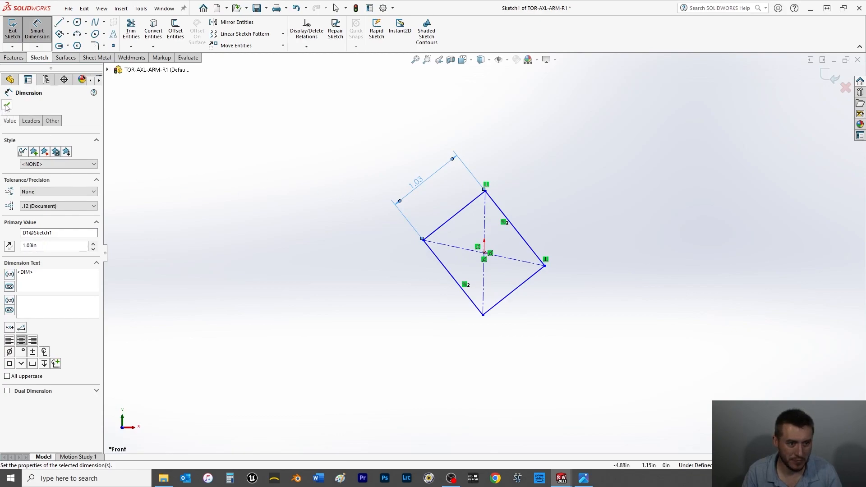
key(Escape)
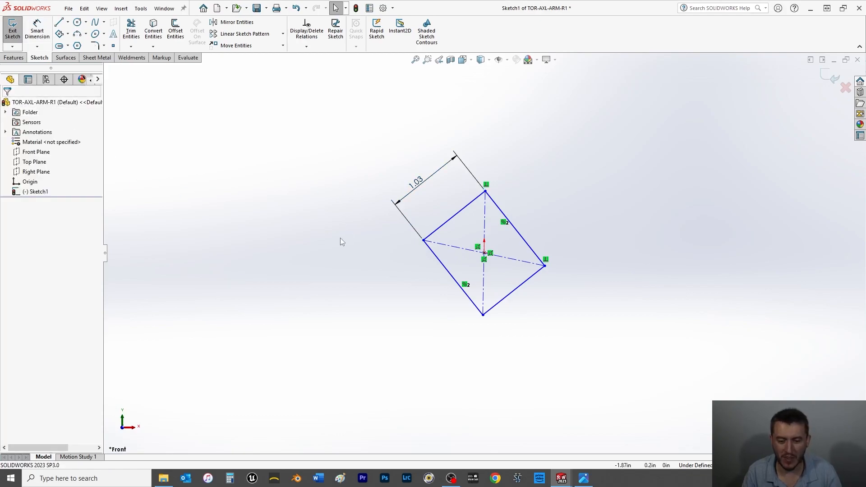
- Add an Equal relation between the rectangle's upper-left and lower-left sides
click(451, 219)
ctrl+click(480, 308)
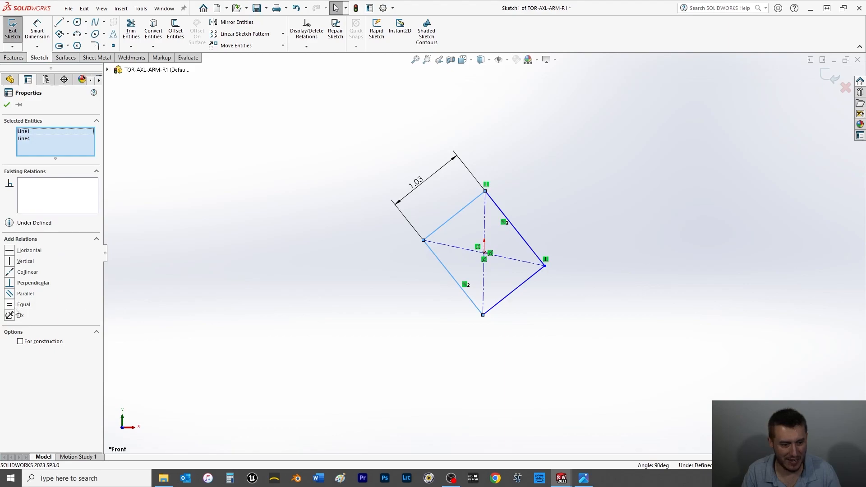
click(10, 305)
click(6, 105)
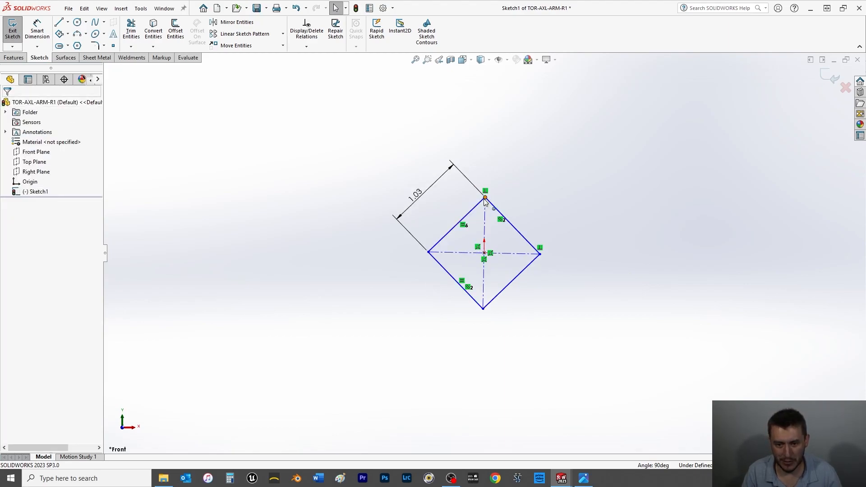
- Add a Vertical relation between the rectangle's upper corner and its centre point at the origin
click(484, 253)
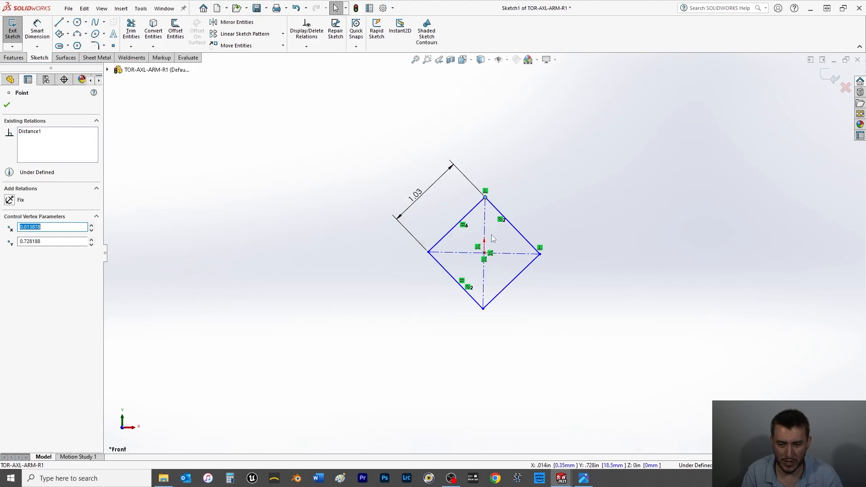
ctrl+click(485, 253)
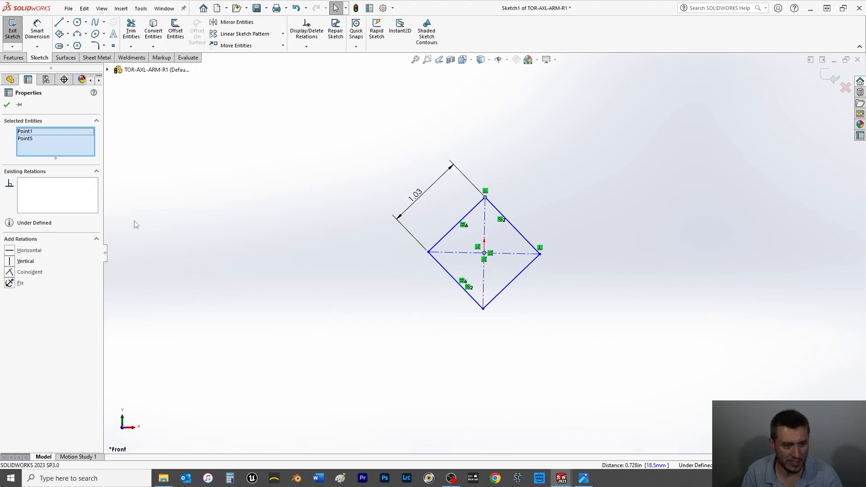
click(3, 261)
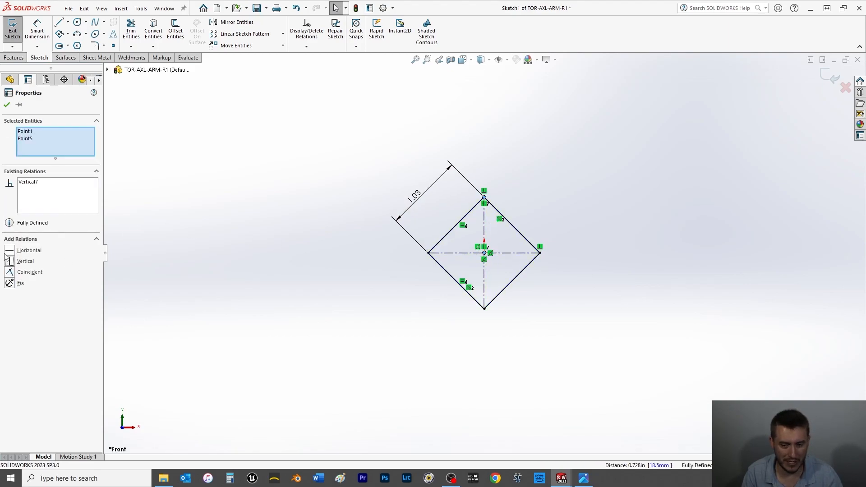
click(6, 105)
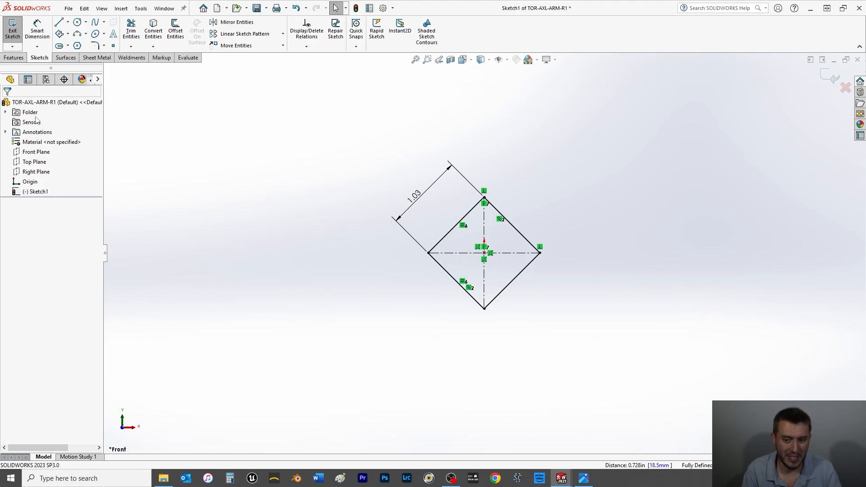
- Sketch a circle with a radius of about 1.16 in around the square, centred on the origin
click(77, 23)
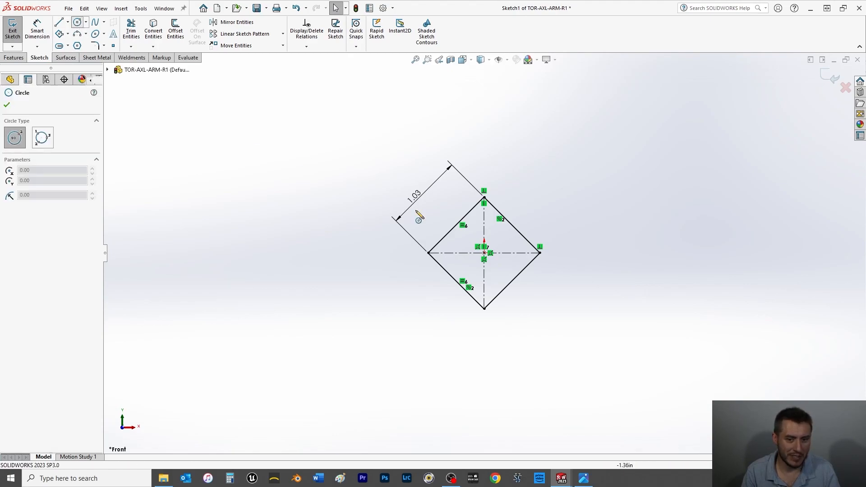
click(484, 253)
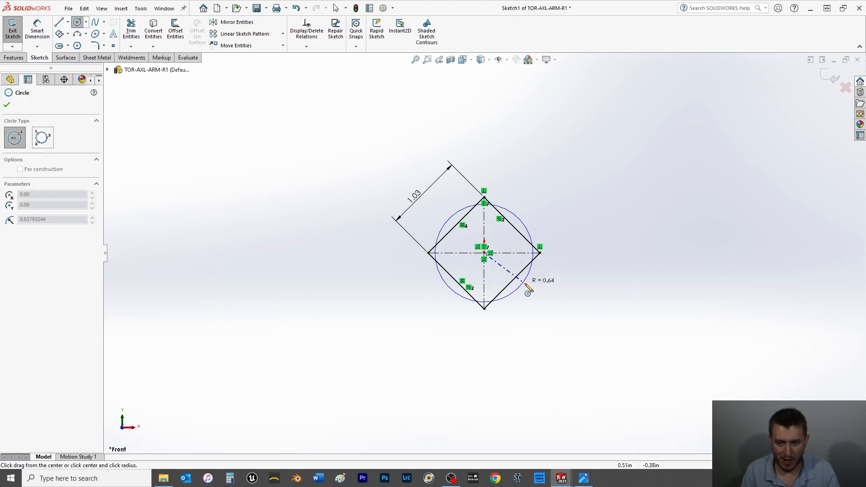
click(563, 307)
scroll(568, 316, down, 3)
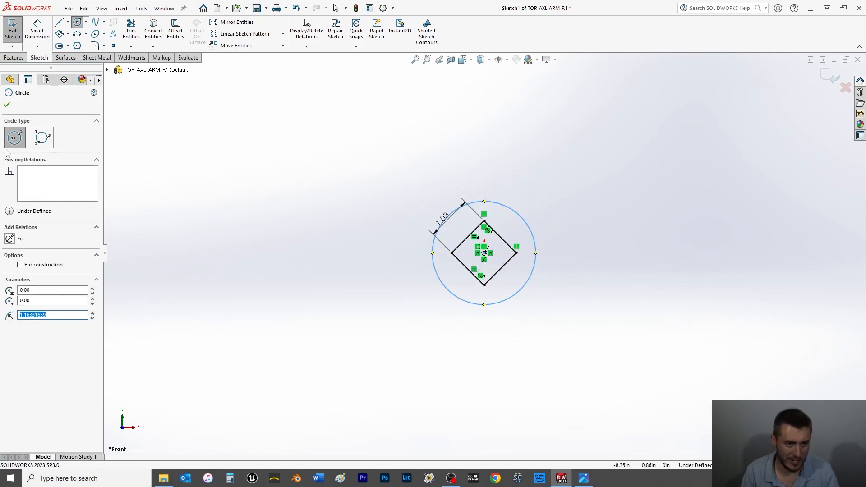
click(8, 106)
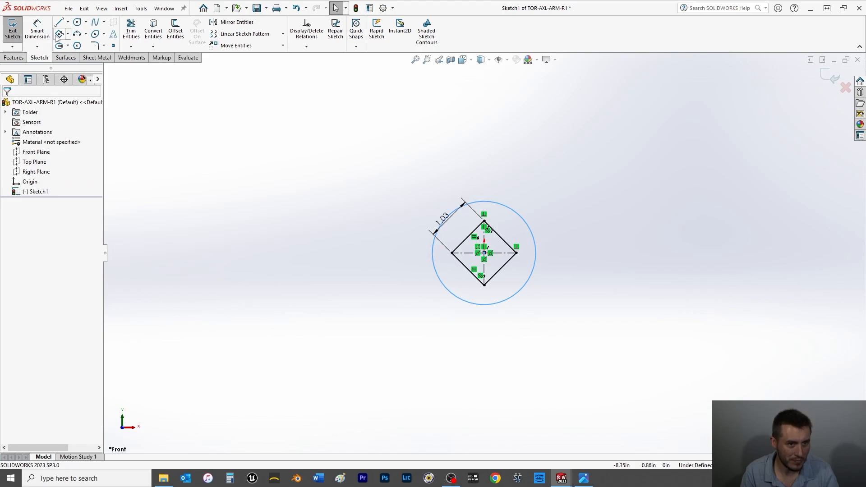
- Draw a centerline about 6.43 in long from the origin, sloping slightly downward to the right beyond the circle
click(67, 22)
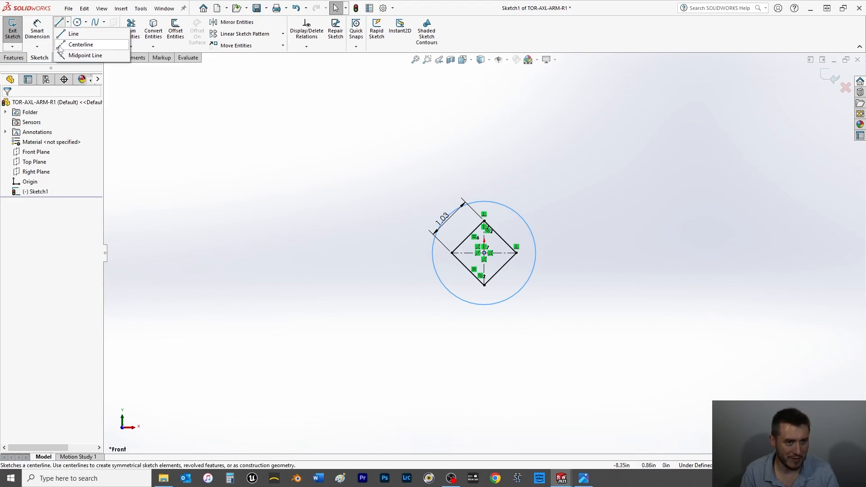
click(80, 42)
click(484, 253)
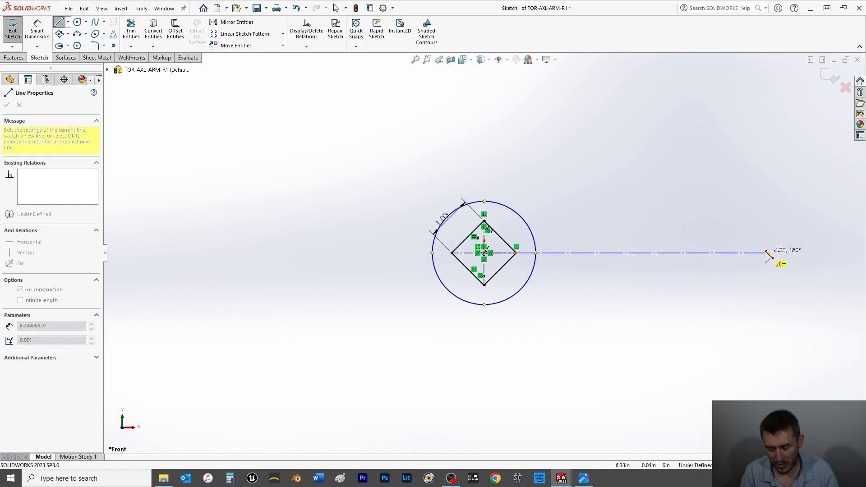
click(767, 295)
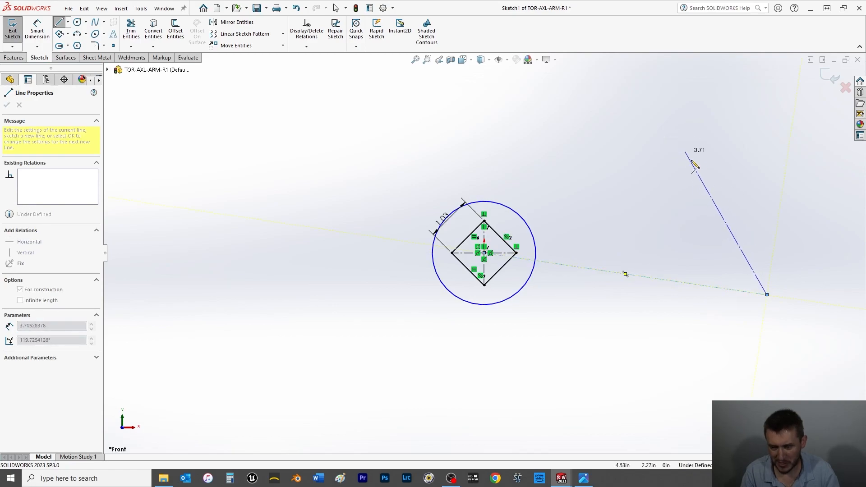
right_click(713, 187)
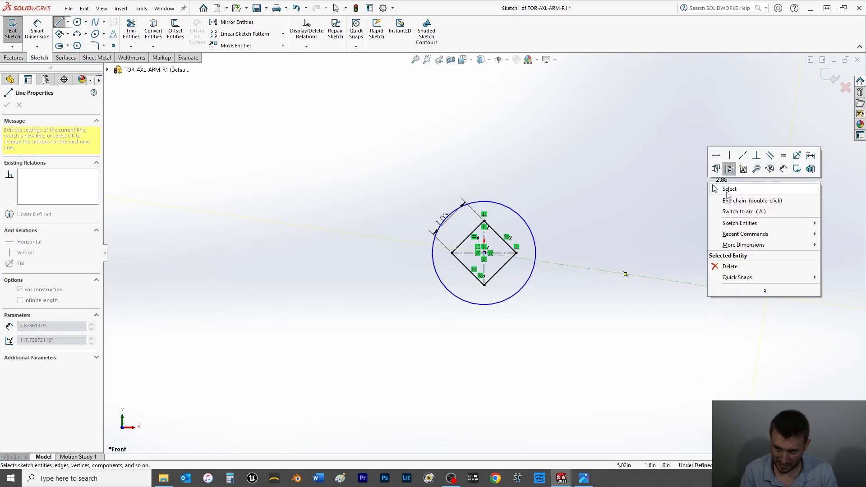
click(722, 188)
- Dimension the sloping centerline and set its length to 6 in
click(38, 30)
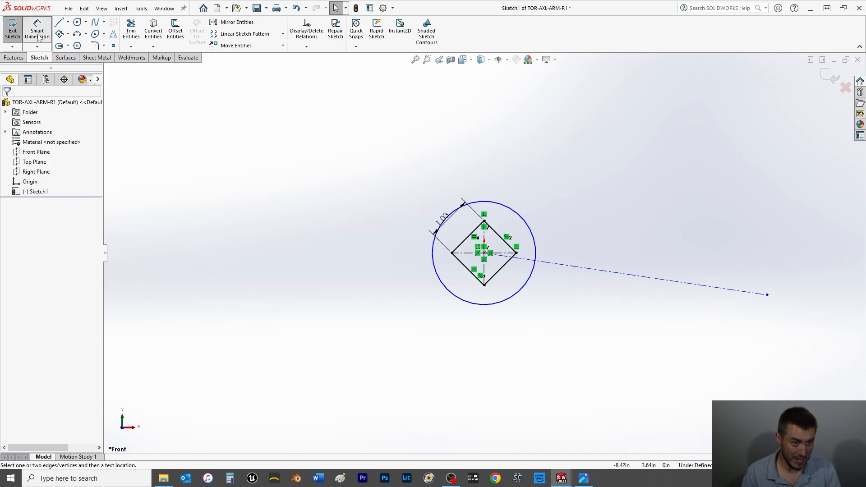
click(646, 281)
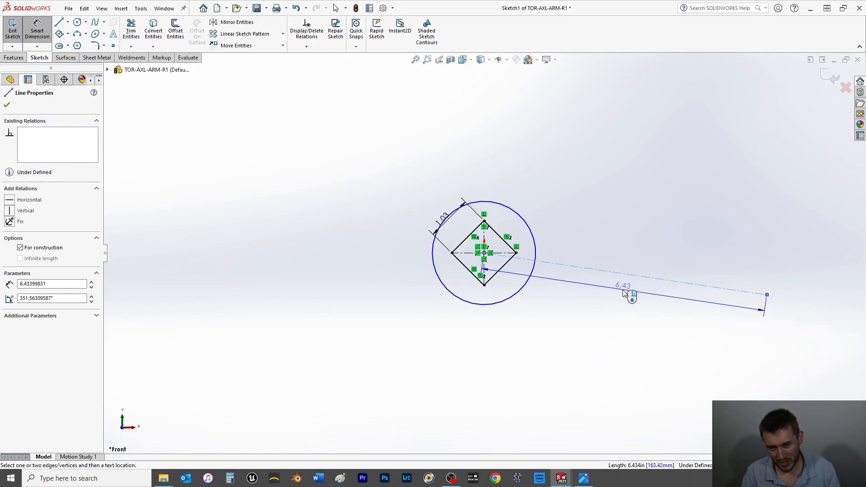
click(624, 293)
text(6)
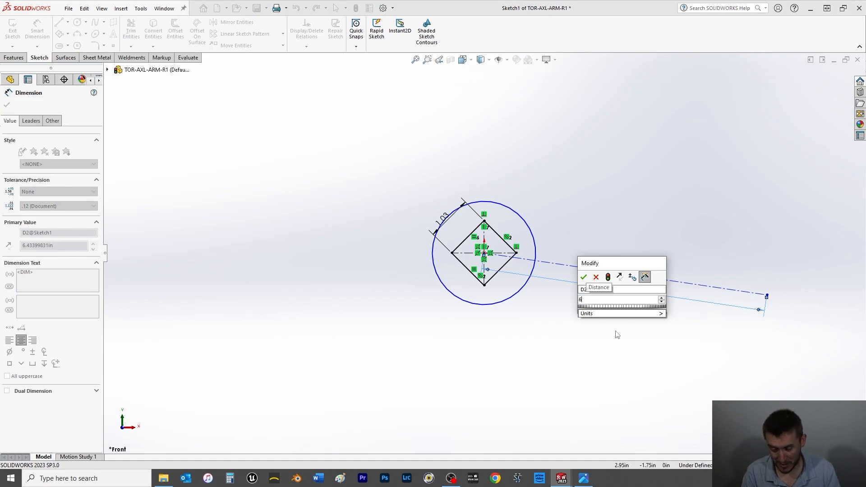
key(Return)
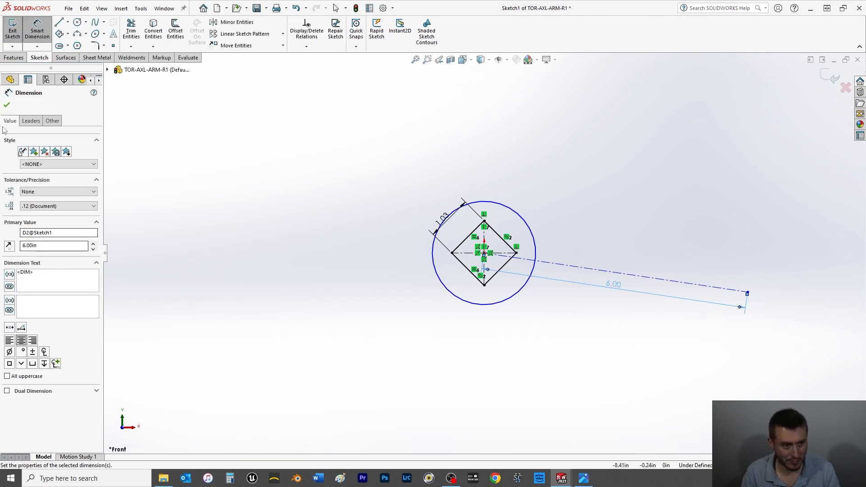
- Dimension the angle between the square's horizontal centerline and the sloping arm centerline and set it to 20 degrees
click(7, 105)
click(69, 22)
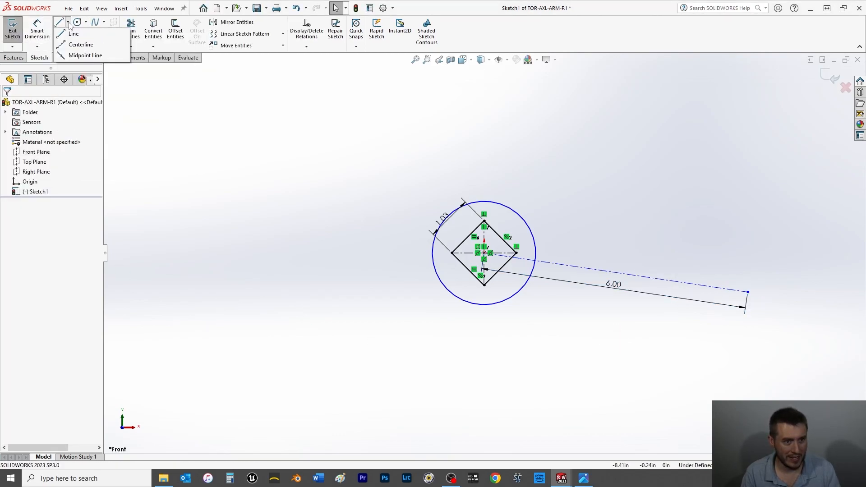
click(76, 44)
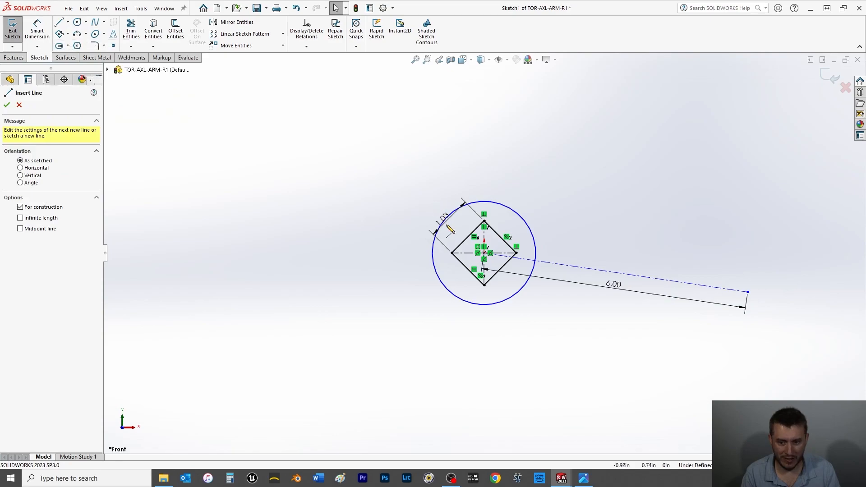
click(40, 31)
scroll(496, 250, down, 5)
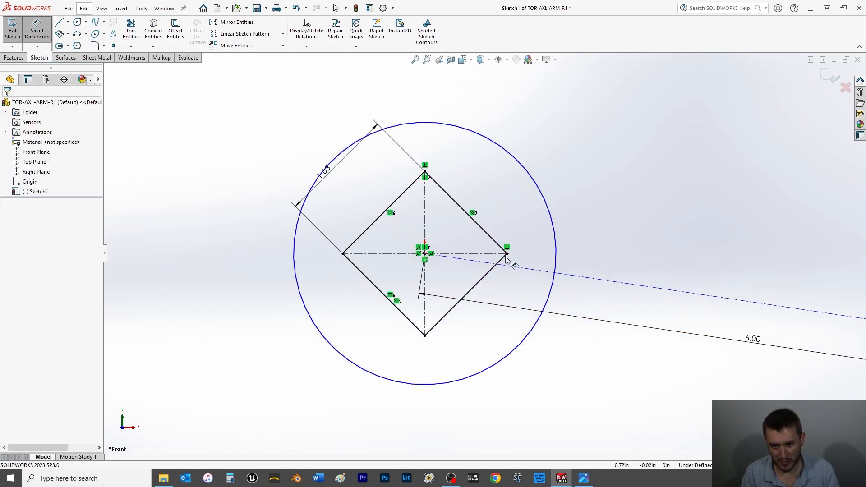
click(483, 247)
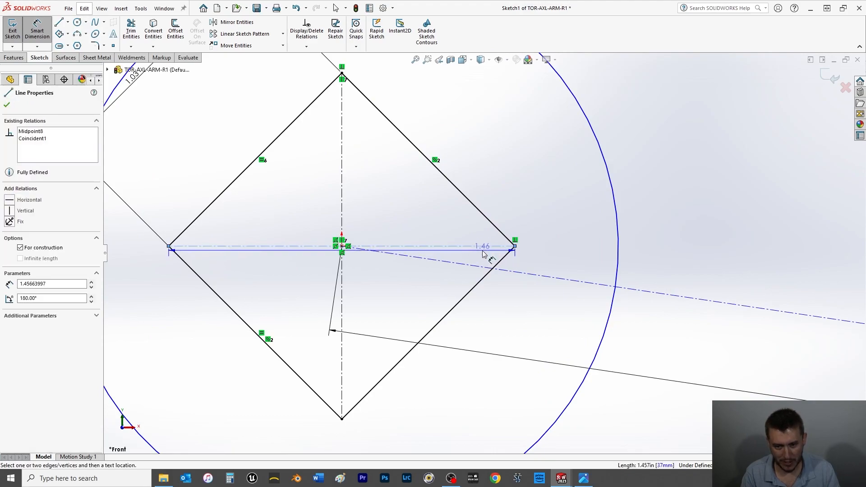
click(540, 278)
scroll(671, 280, up, 5)
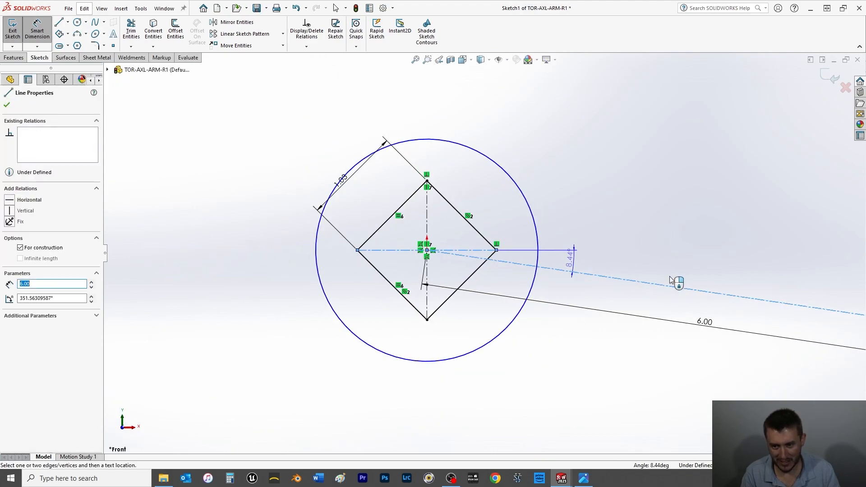
click(702, 277)
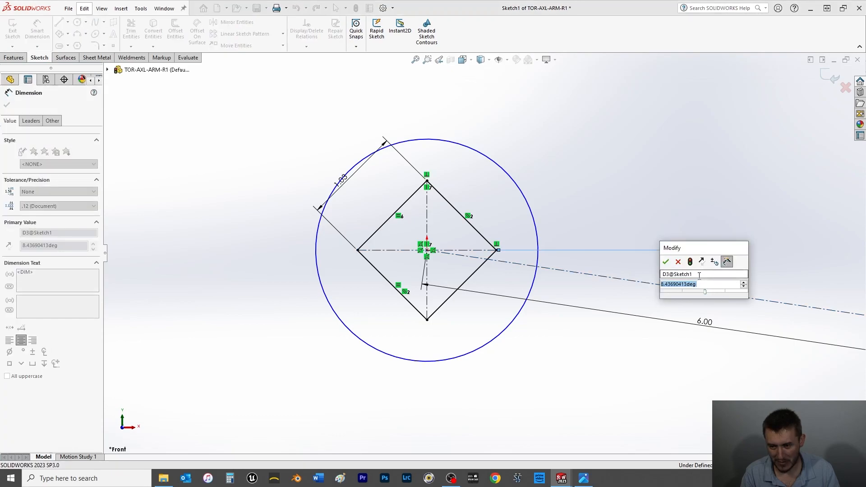
text(20)
key(Return)
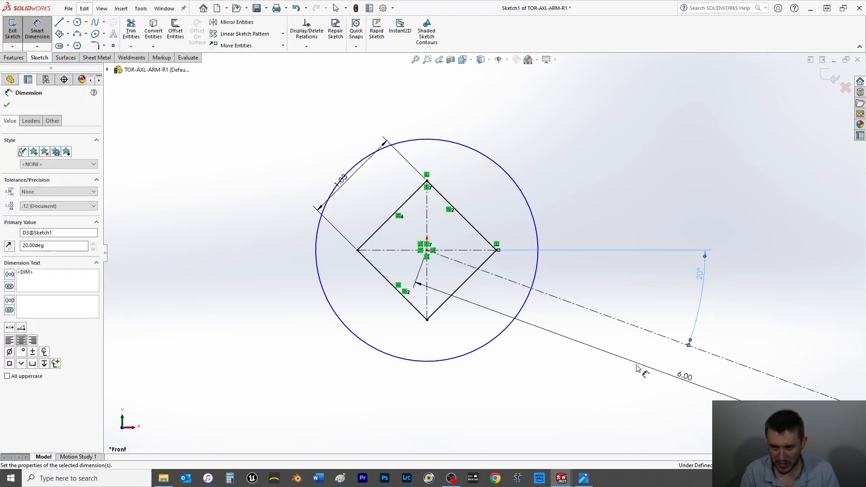
- Move the 20° angle dimension farther outward and the 6 in length dimension farther below the arm centerline
scroll(627, 367, up, 3)
drag(589, 271, 787, 345)
drag(583, 315, 519, 386)
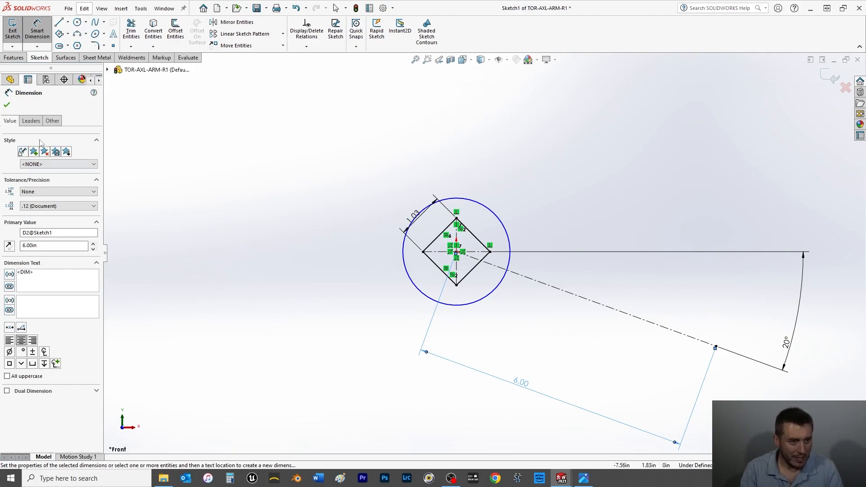
click(48, 39)
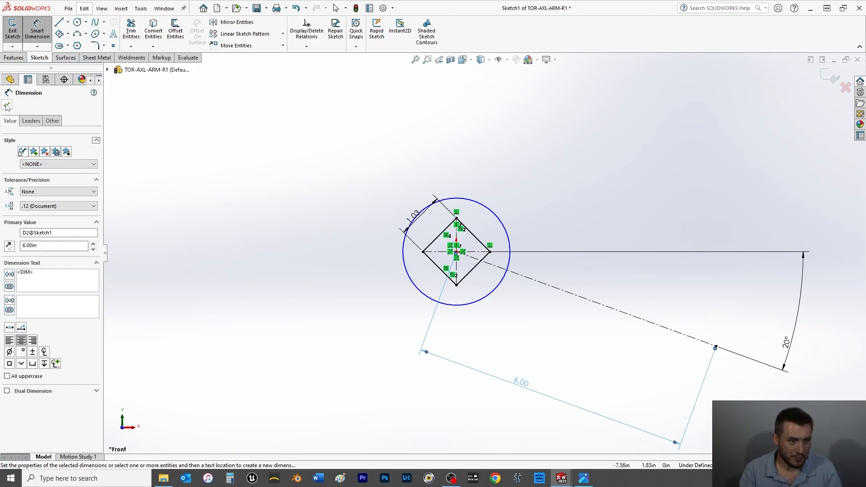
- Sketch a circle with a radius of about 0.97 in centred on the outer end of the arm centerline
click(77, 23)
scroll(484, 252, up, 2)
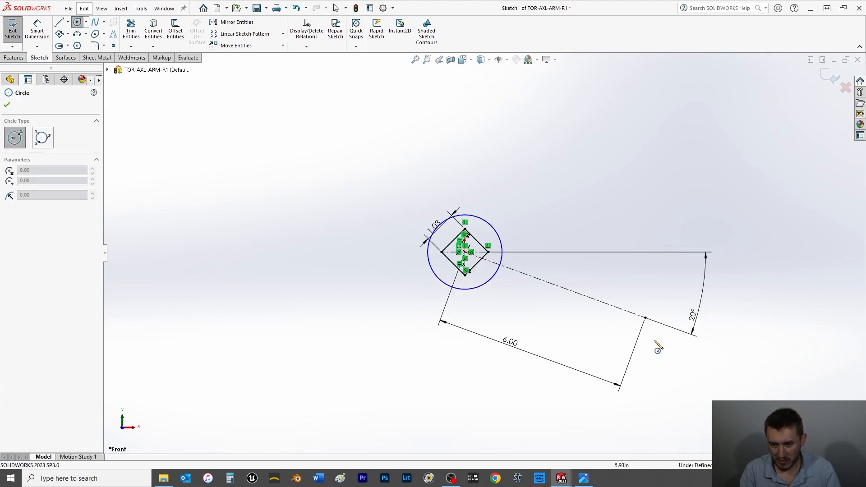
click(645, 318)
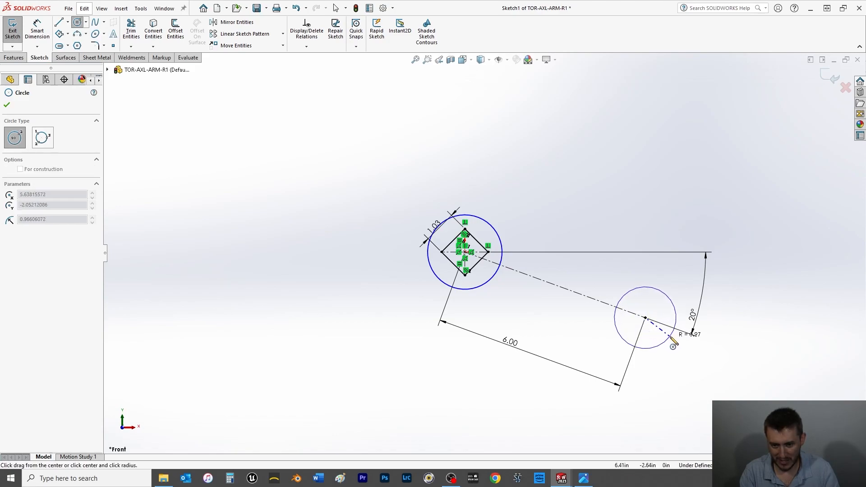
click(670, 338)
click(7, 105)
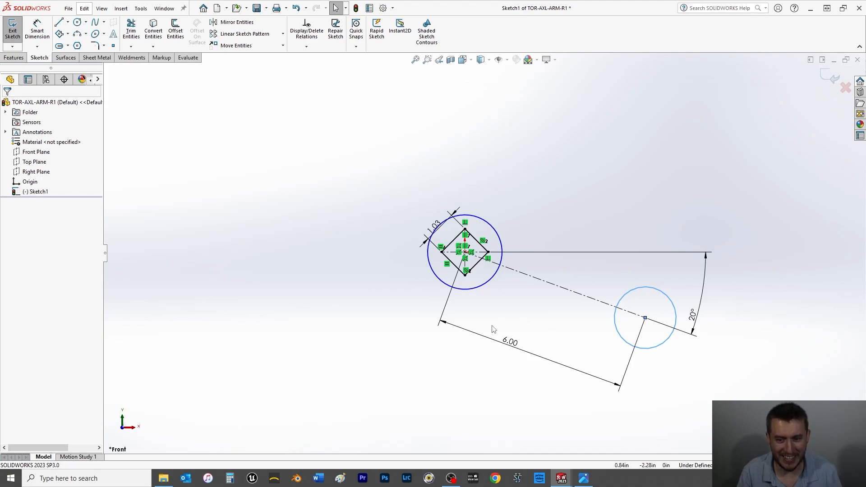
- Dimension the diameter of the circle around the square and set it to 4 in
click(27, 32)
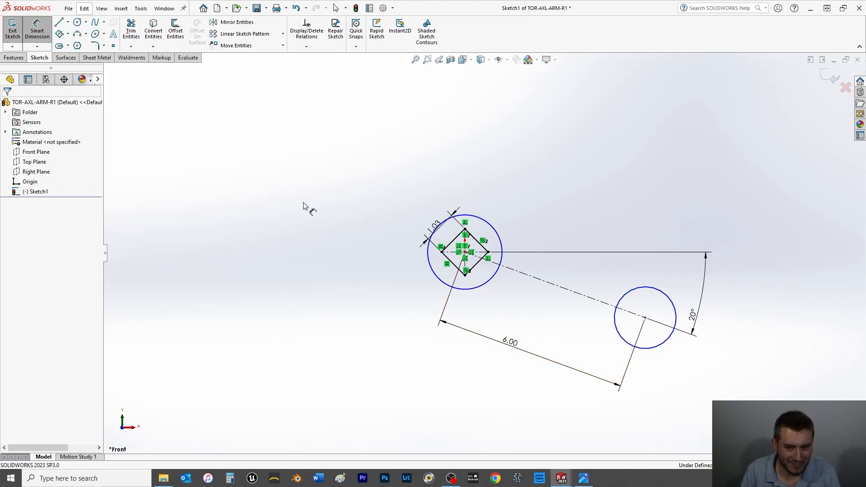
click(435, 276)
click(318, 183)
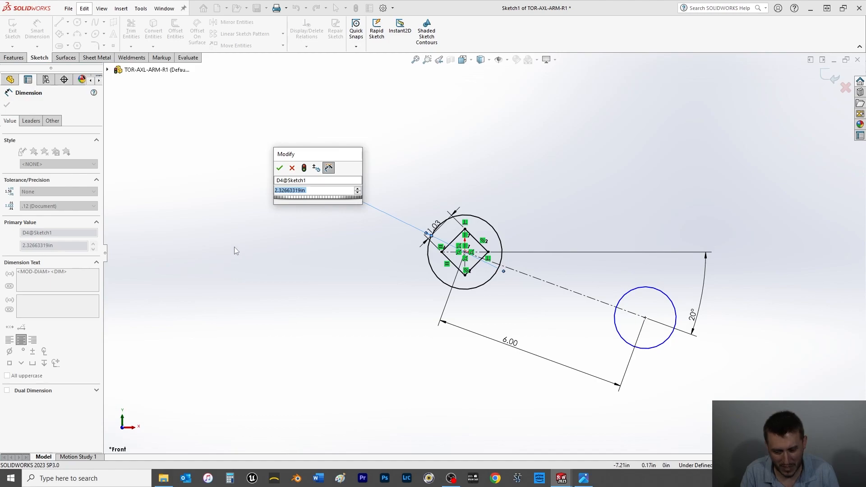
text(4)
key(Return)
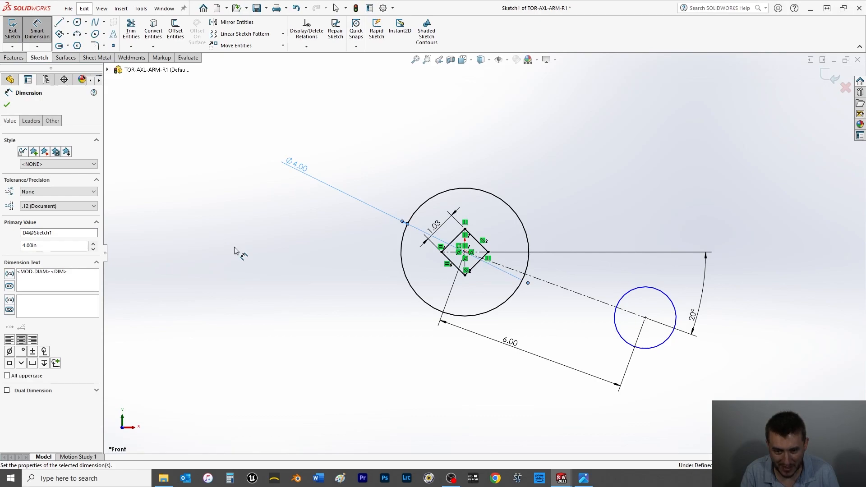
- Change the diameter of the circle around the square to 2.5 in
double_click(297, 167)
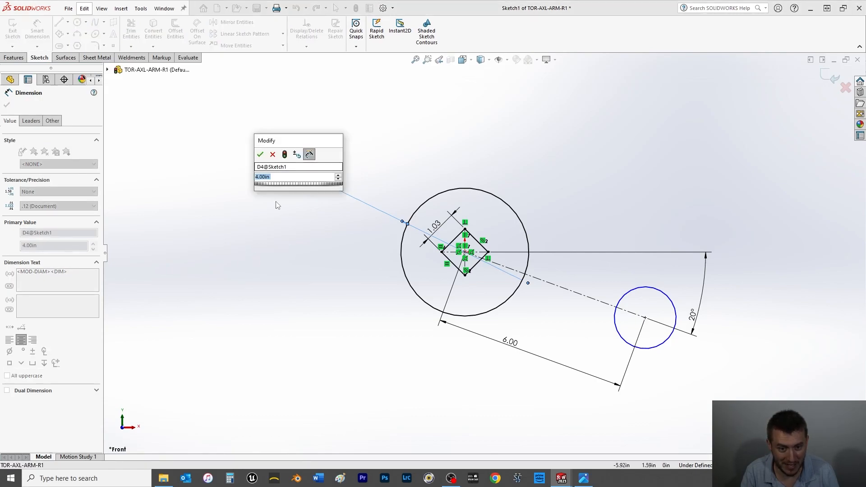
text(2.5)
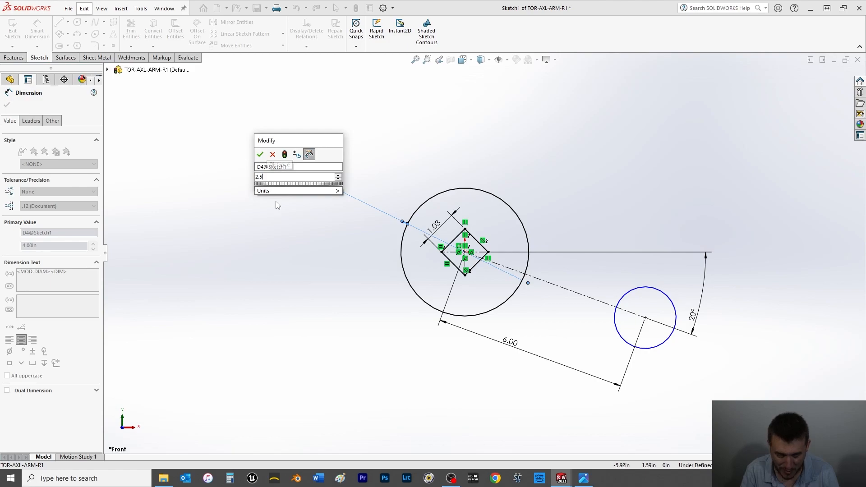
key(Return)
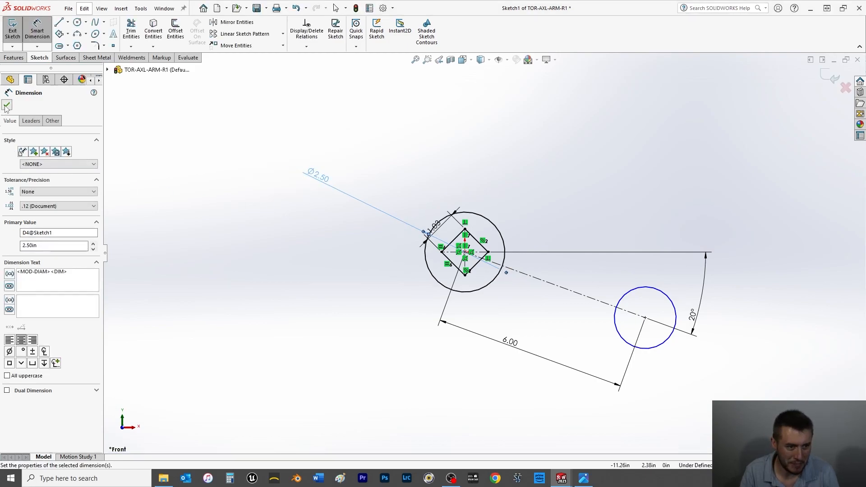
click(6, 106)
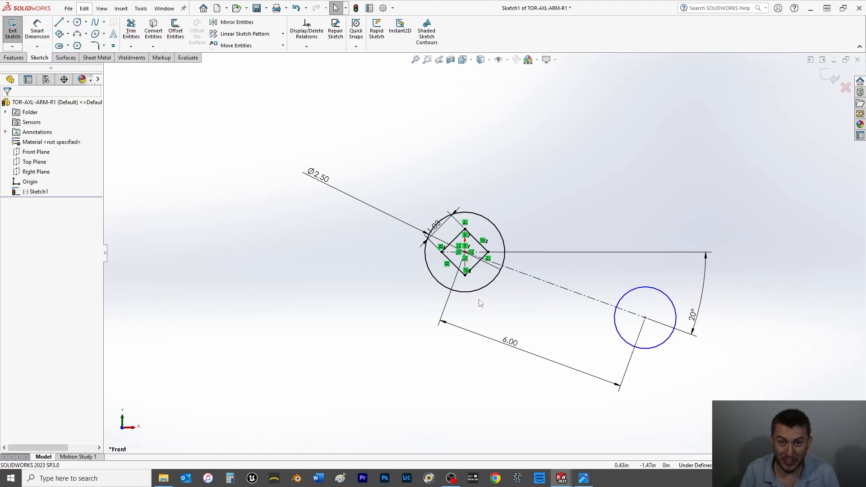
click(493, 279)
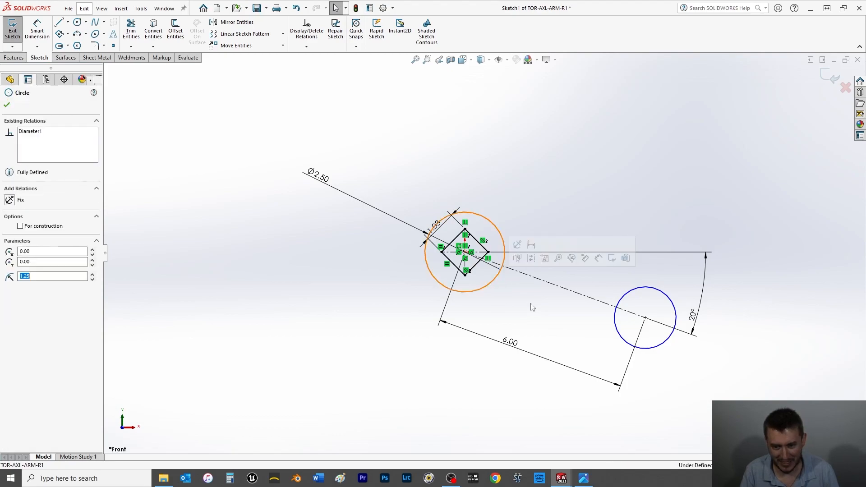
ctrl+click(615, 327)
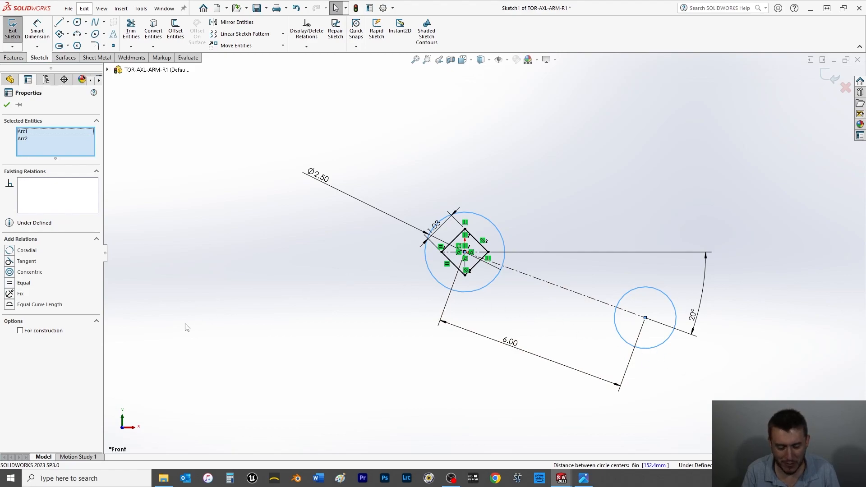
click(215, 316)
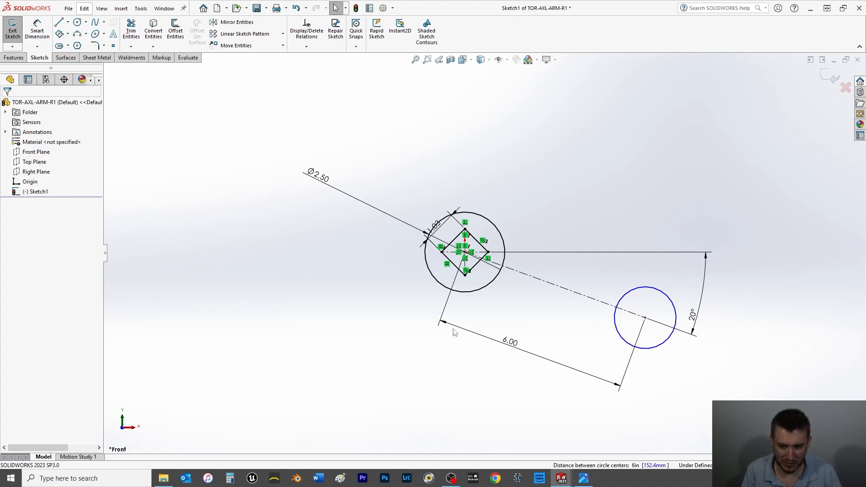
- Add an Equal relation between the two circles and move the 20° dimension outward, clear of the arm's end circle
click(484, 292)
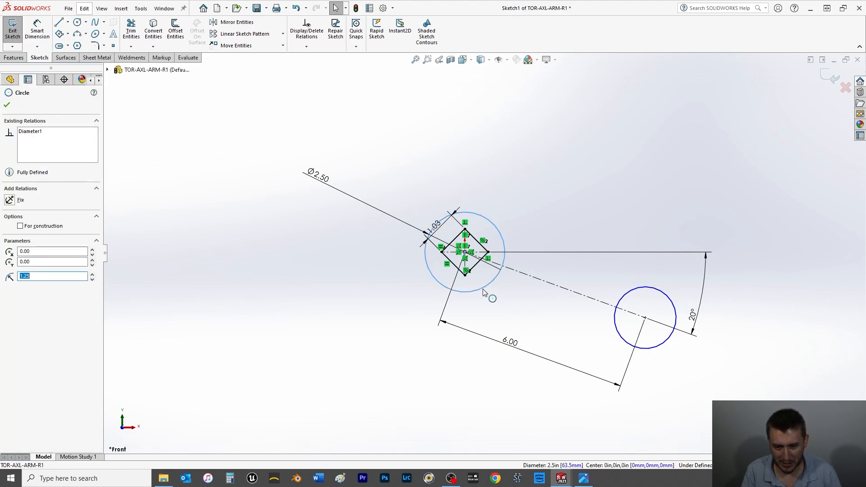
ctrl+click(659, 349)
click(11, 284)
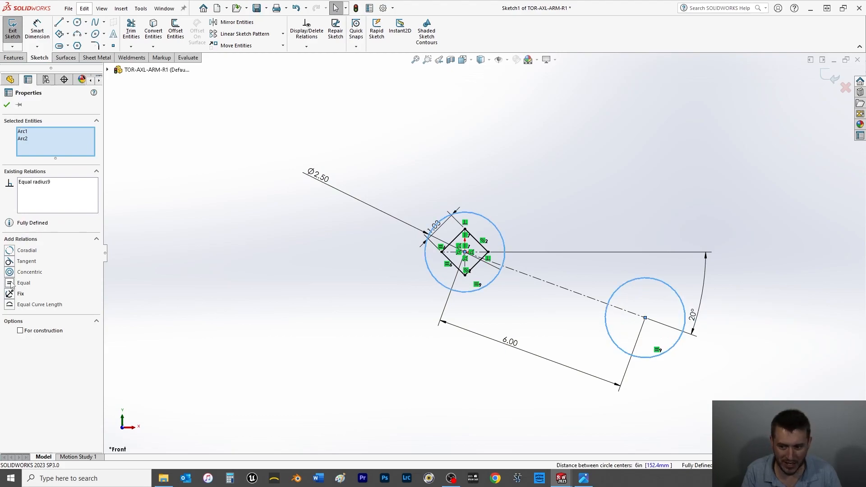
click(7, 105)
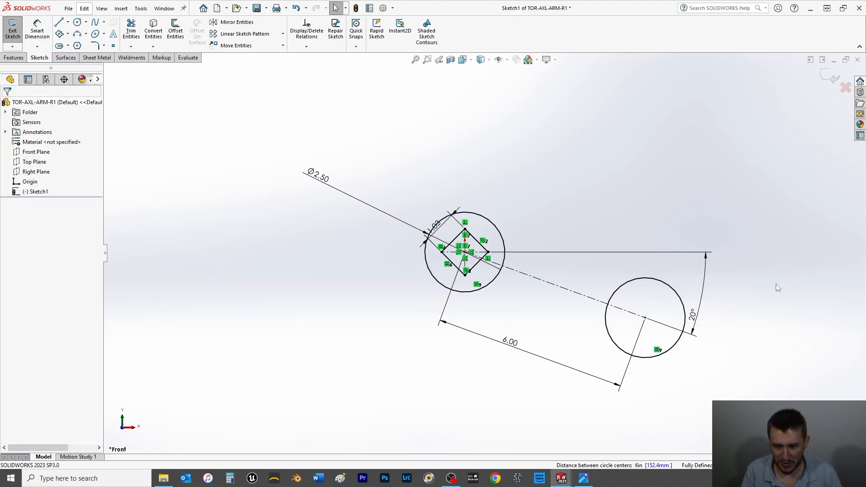
drag(701, 302, 769, 309)
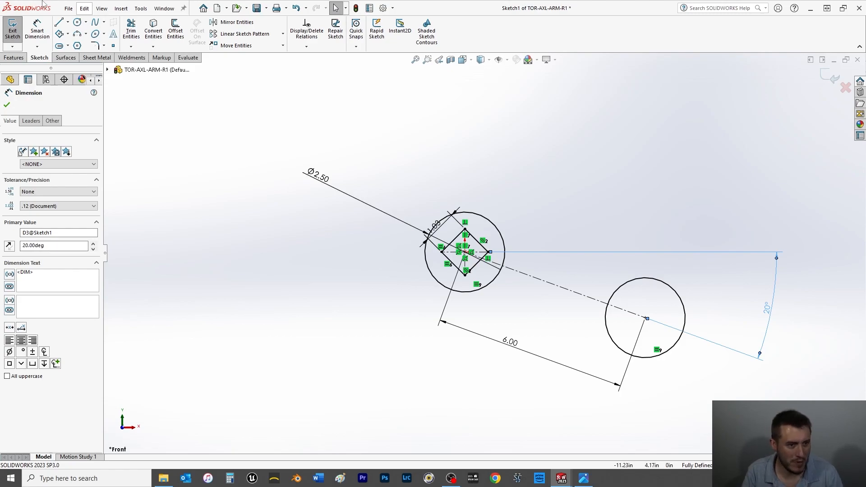
- Sketch a straight line joining the upper edges of the two circles and delete it
click(59, 22)
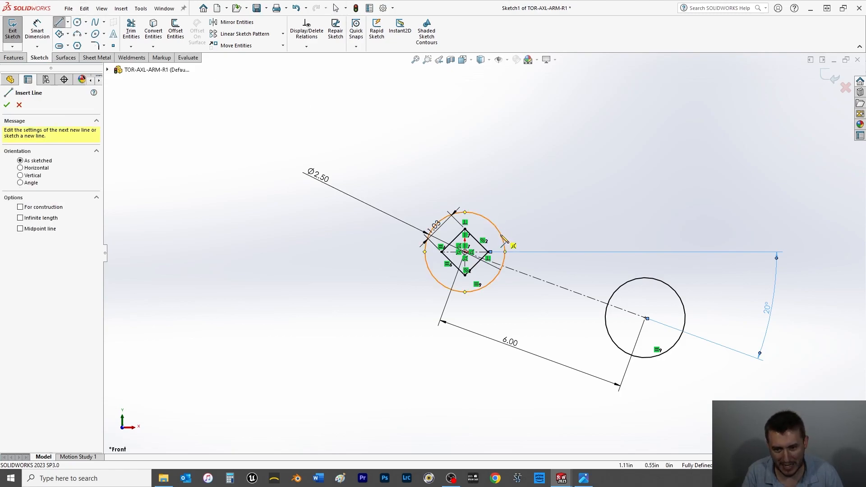
click(482, 217)
click(658, 280)
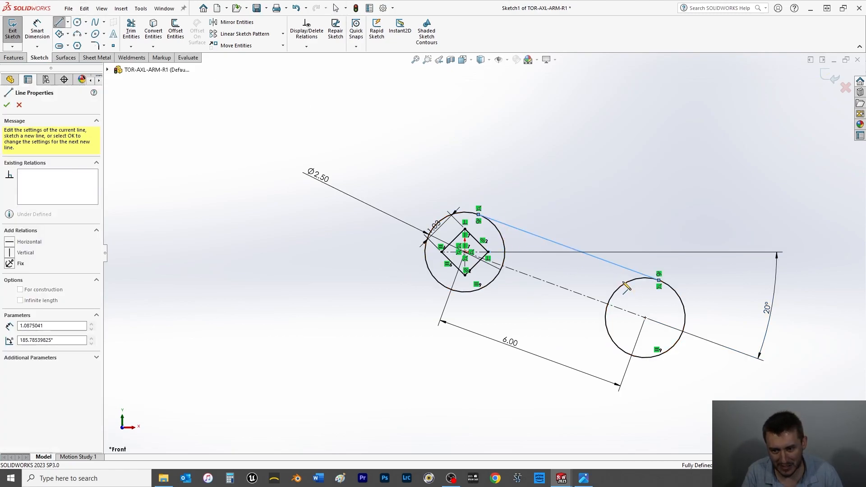
key(Escape)
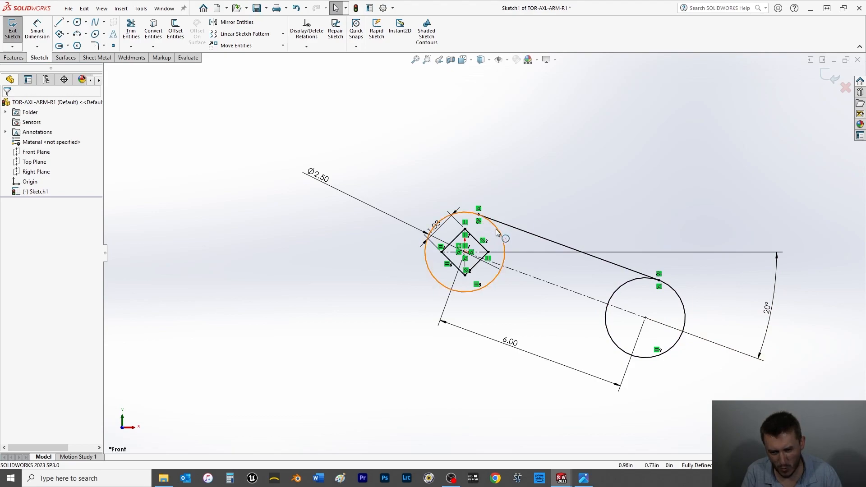
click(553, 243)
key(Delete)
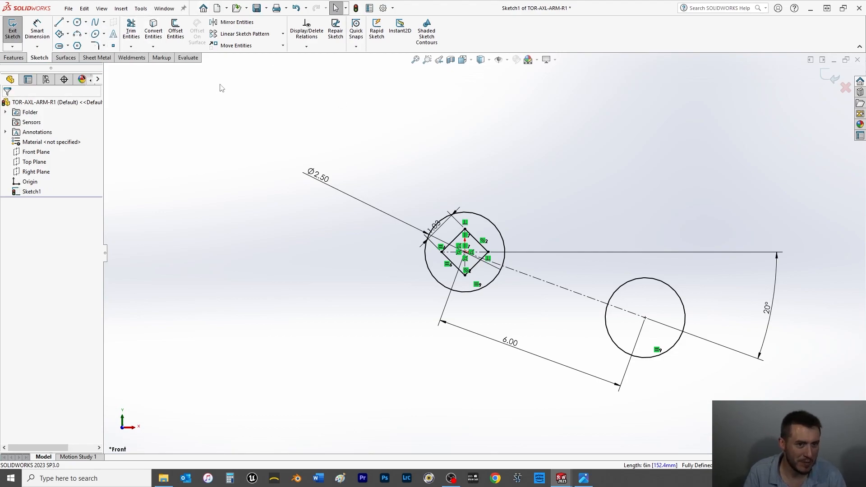
- Offset the arm's construction centreline bi-directionally by 0.75 in, with dimensions added, to form the arm's two long edges
click(172, 38)
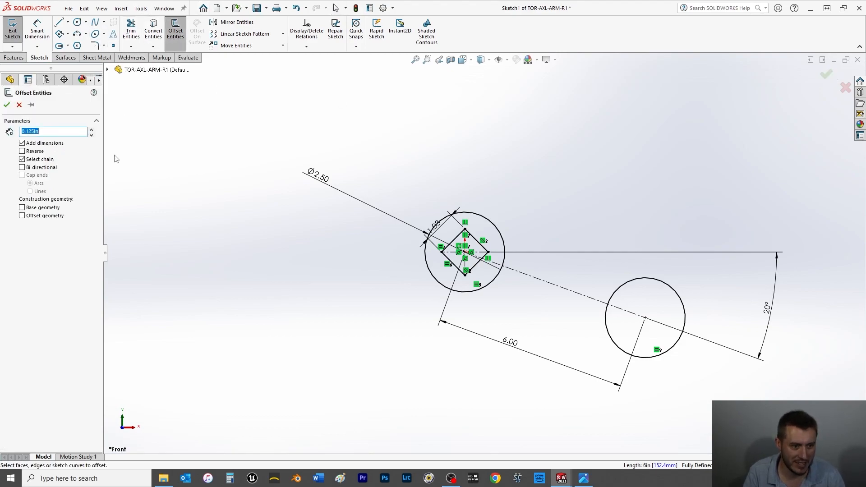
click(22, 167)
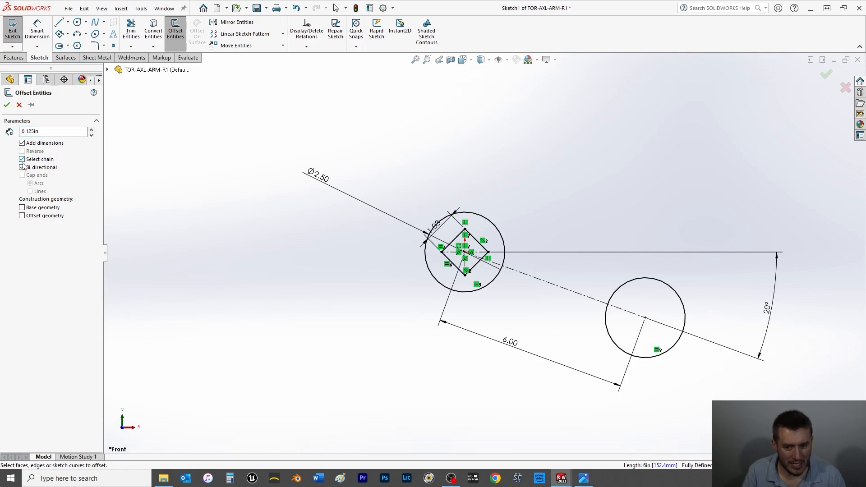
drag(50, 133, 1, 140)
text(.)
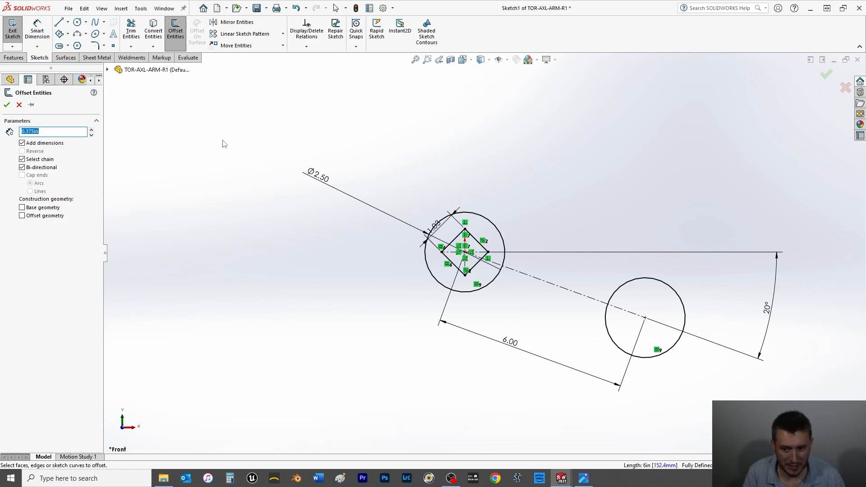
click(557, 287)
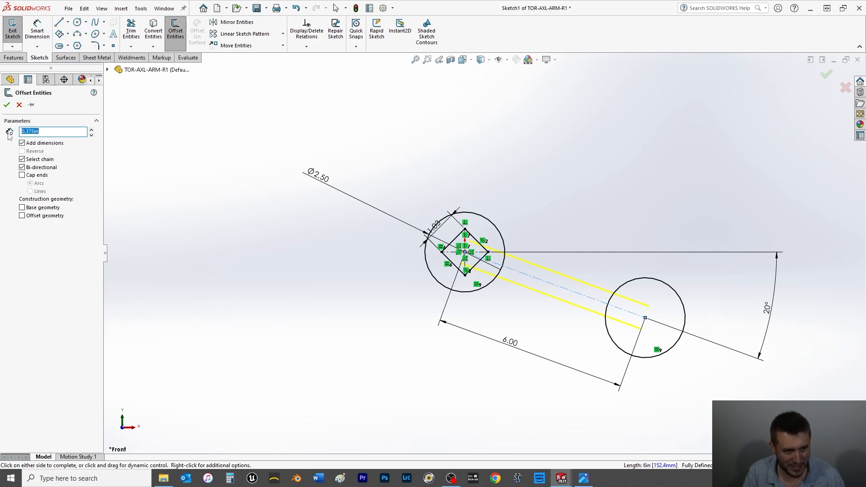
text(.5)
key(Return)
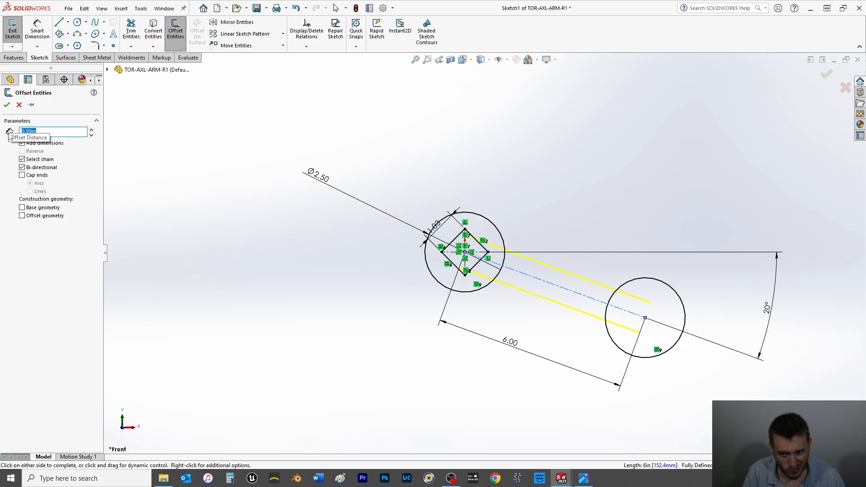
click(53, 131)
text(.75)
key(Return)
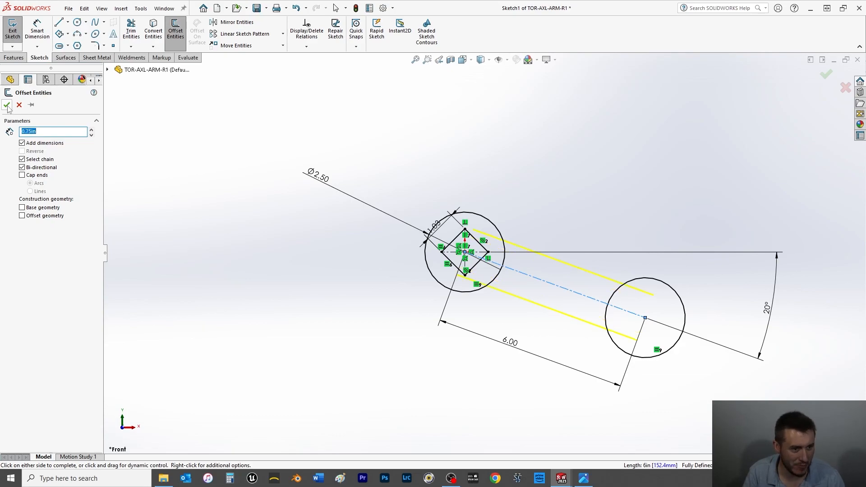
click(603, 266)
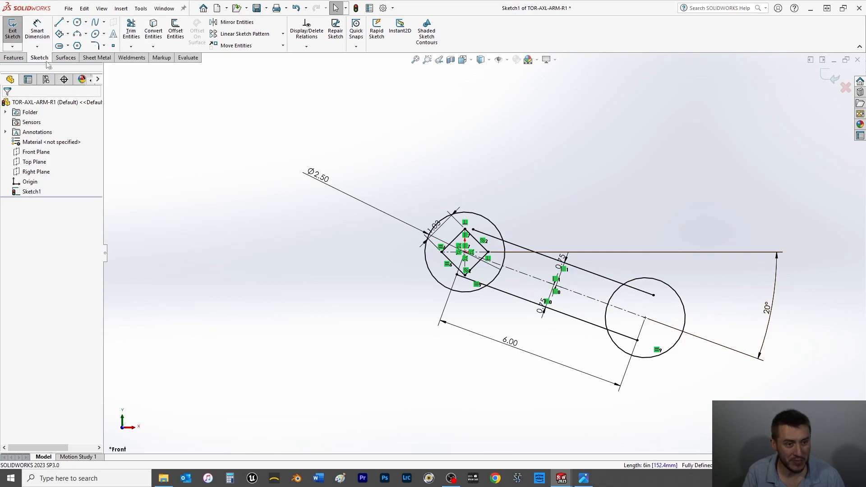
- Trim away the ends of both offset lines that lie inside the two circles
click(131, 29)
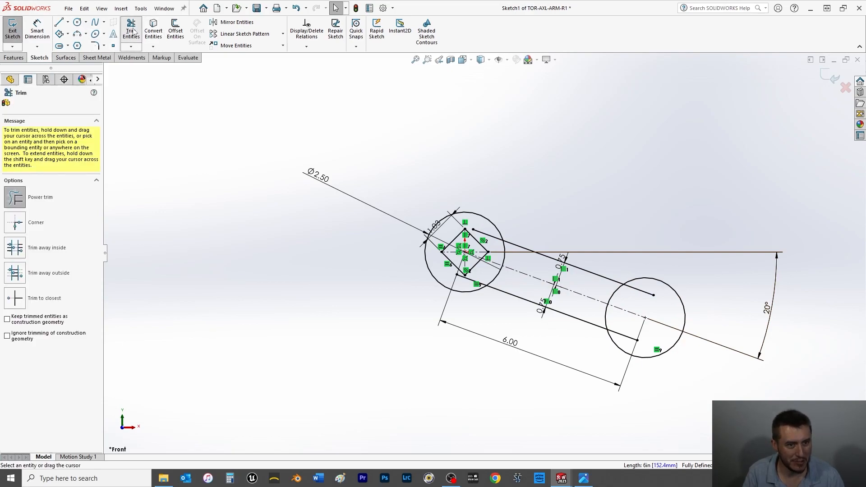
scroll(491, 234, down, 3)
drag(498, 233, 506, 282)
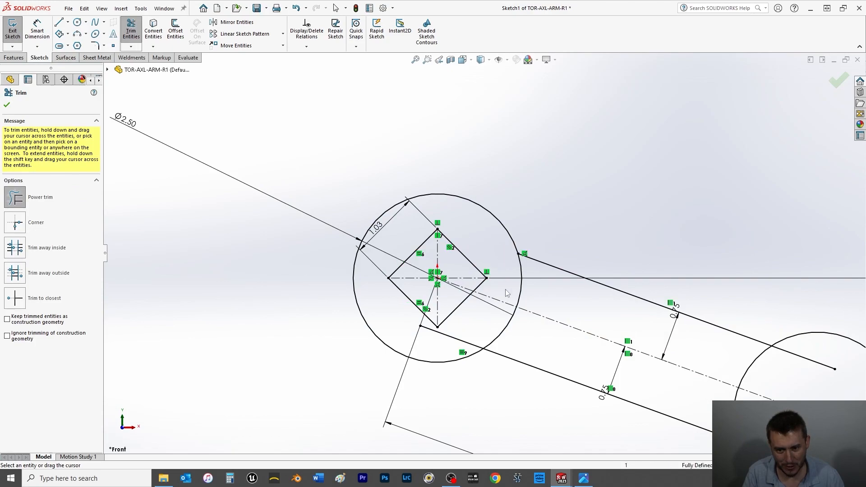
drag(469, 327, 428, 349)
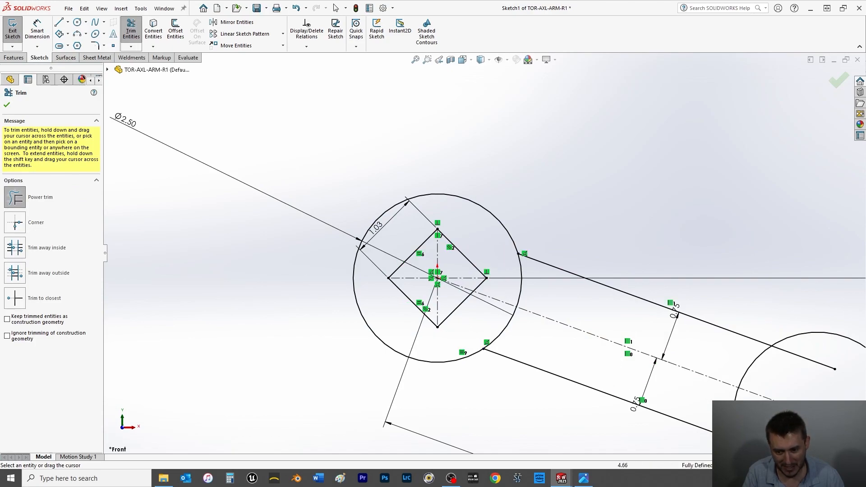
scroll(406, 201, up, 3)
drag(618, 335, 615, 356)
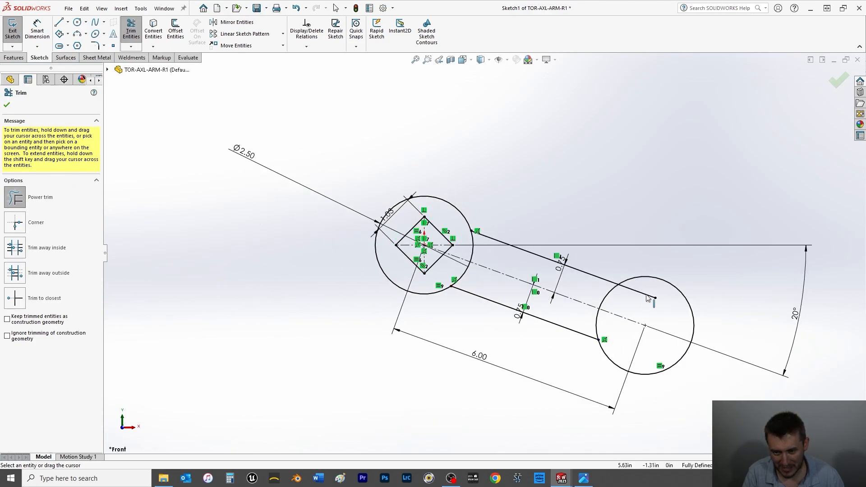
drag(649, 283, 634, 302)
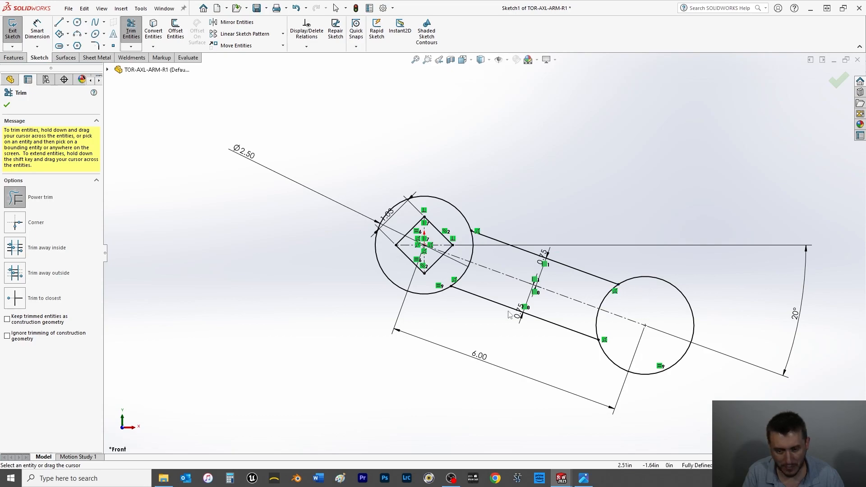
key(Escape)
- Move the two 0.75 offset dimensions out of the arm to beyond its end circle
drag(518, 311, 709, 447)
drag(543, 257, 785, 289)
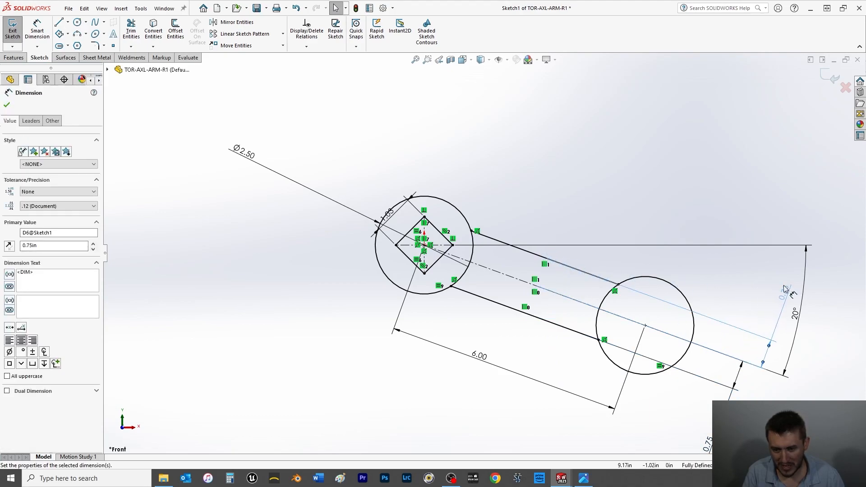
click(714, 281)
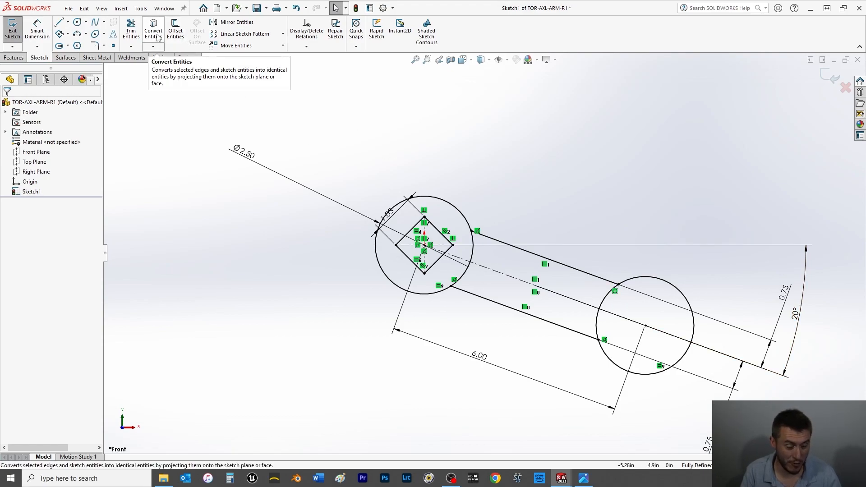
- Trim the arc of each circle lying between the two arm edges so the outline becomes one continuous profile
click(131, 32)
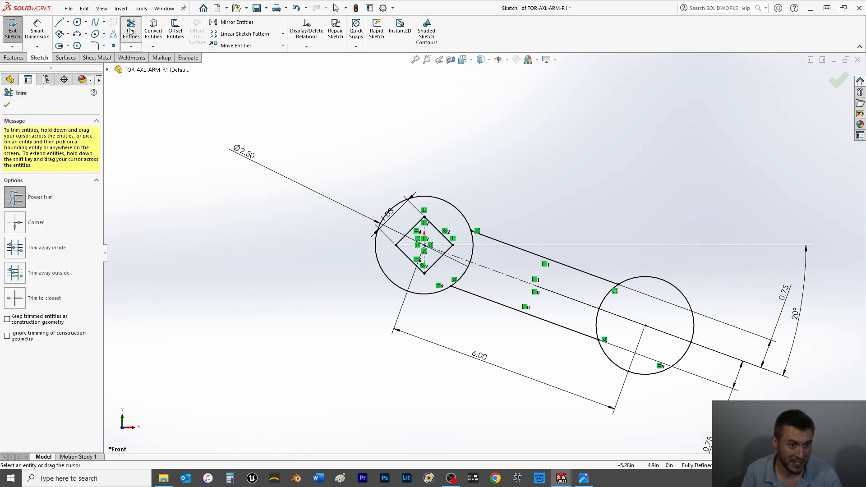
drag(633, 309, 602, 297)
drag(613, 327, 591, 324)
mouse_move(527, 261)
mouse_down()
mouse_move(469, 254)
mouse_move(462, 281)
mouse_up()
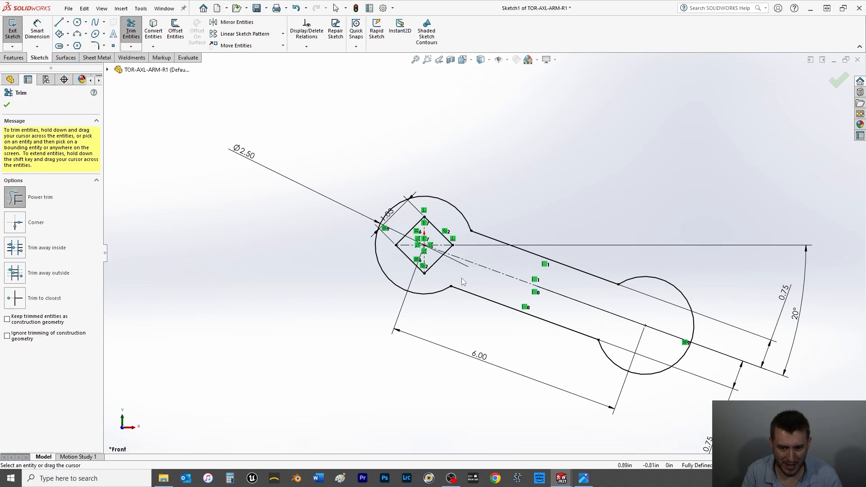
click(6, 105)
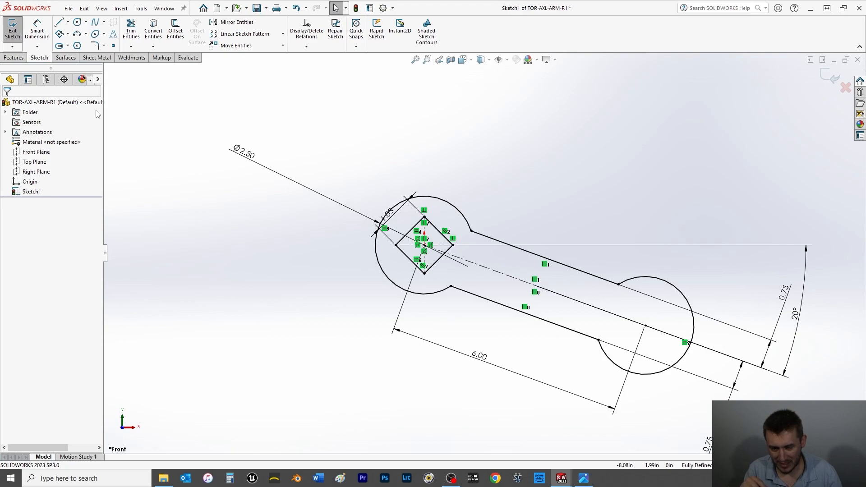
click(60, 34)
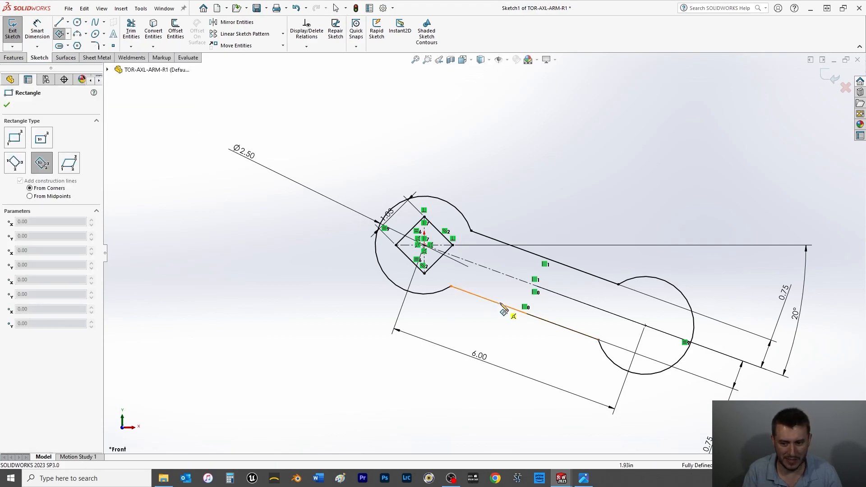
click(535, 286)
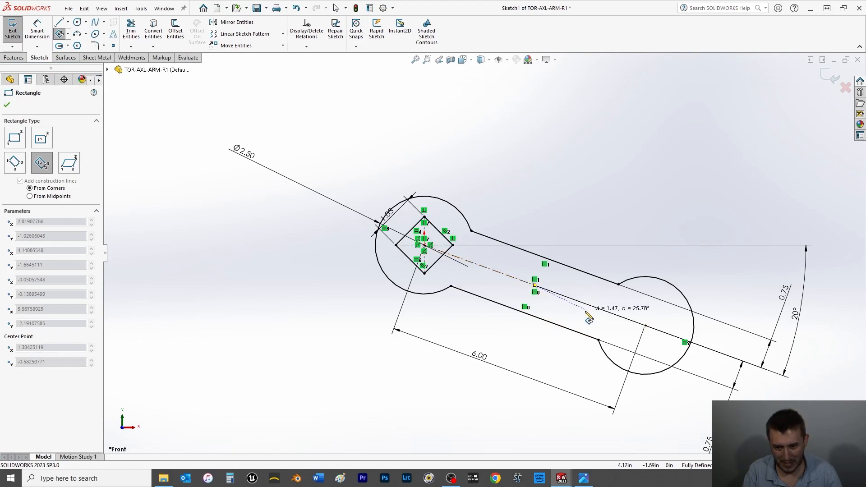
click(567, 330)
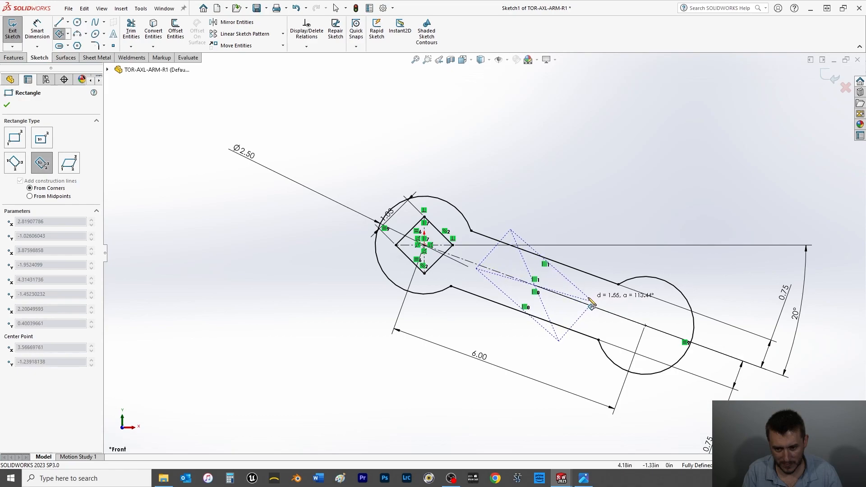
key(Escape)
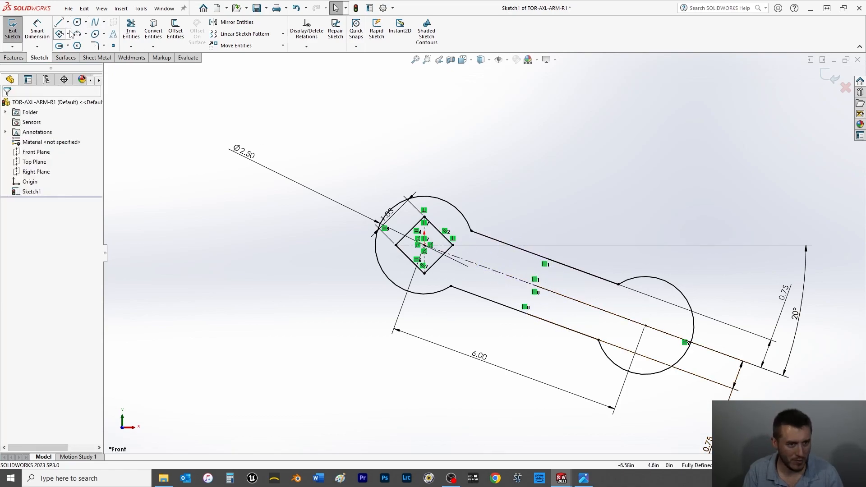
- Sketch a 3 Point Center Rectangle inside the arm, centred near the centreline's middle with its long sides parallel to the arm
click(535, 285)
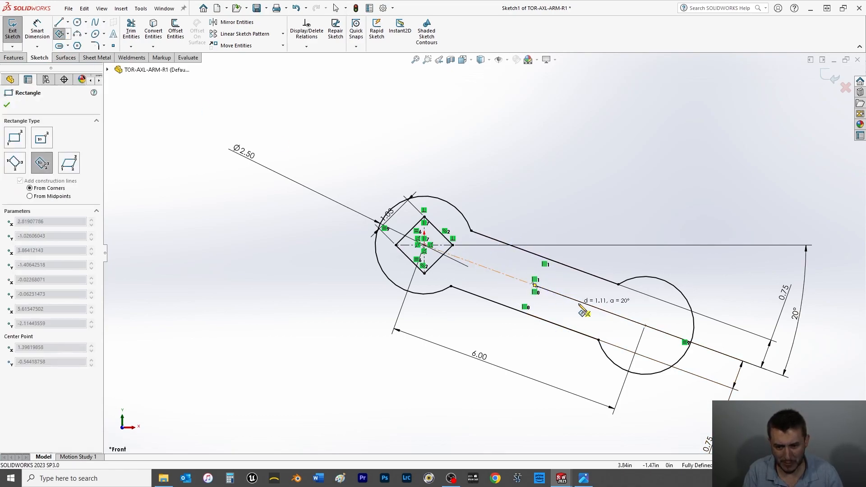
click(594, 309)
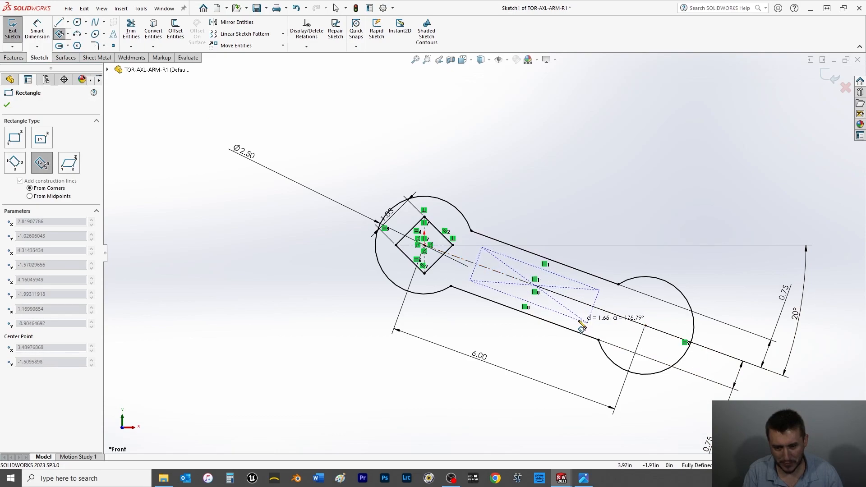
click(586, 322)
key(Escape)
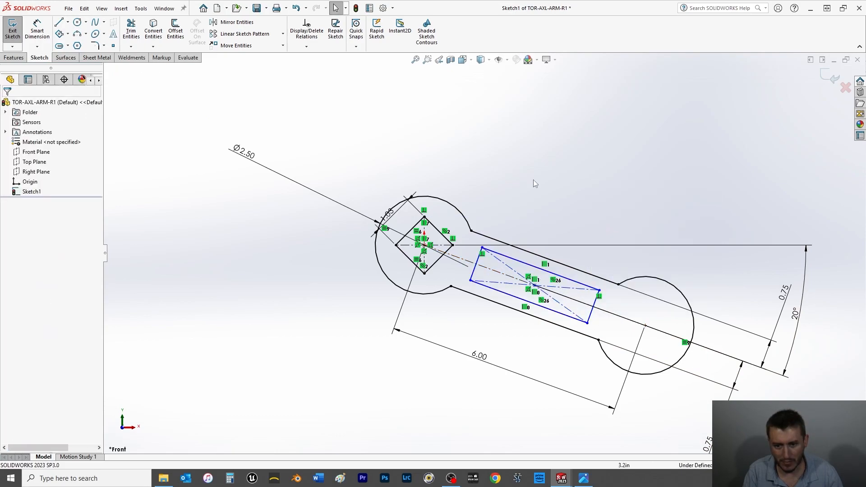
- Dimension the gap between the rectangle's upper long side and the arm's upper edge and set it to 0.375 in
click(37, 29)
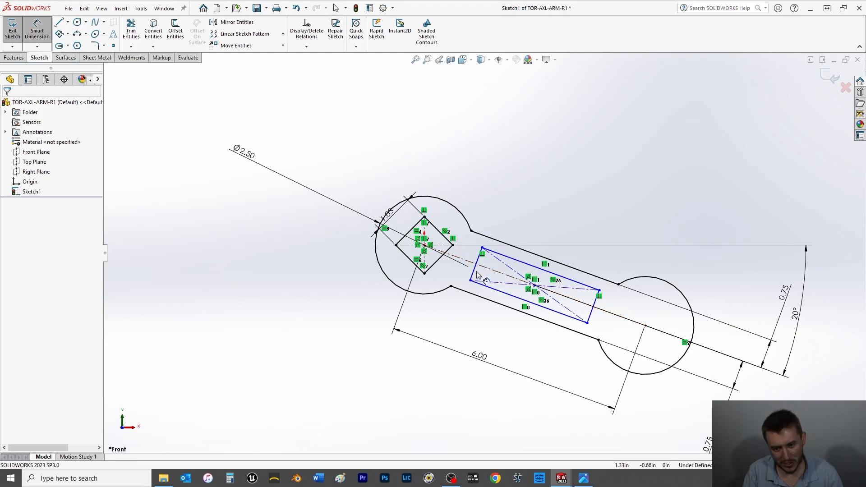
click(511, 262)
click(515, 246)
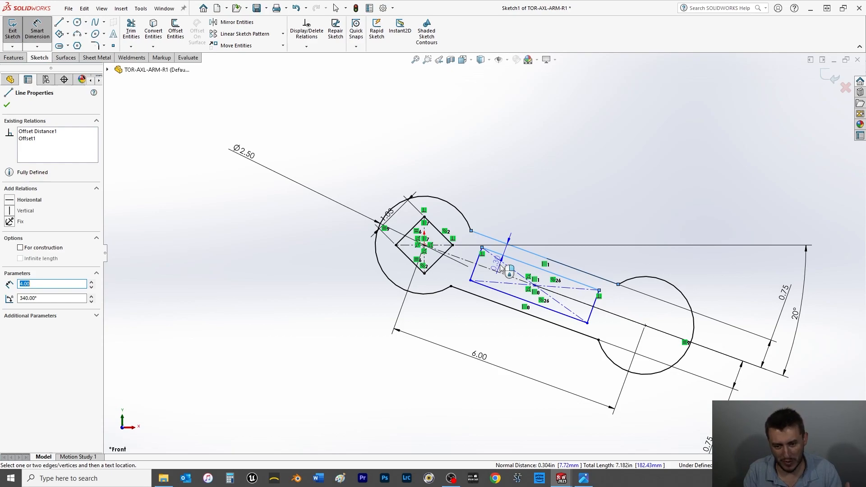
click(502, 204)
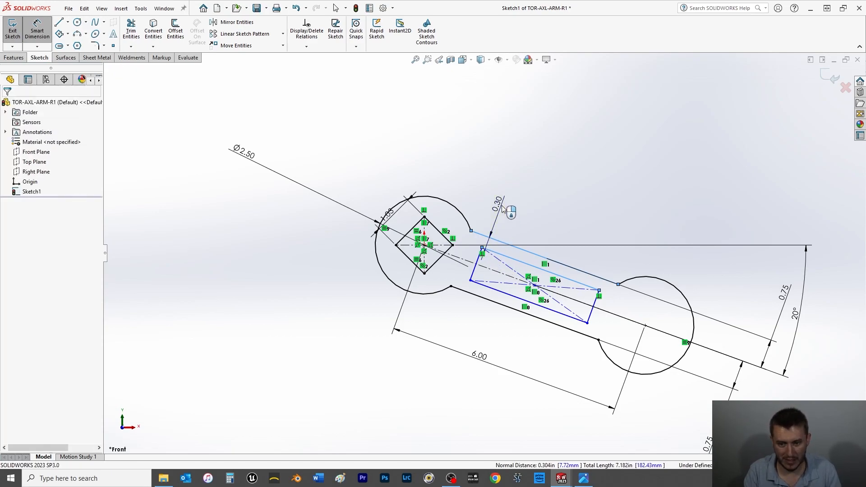
text(.375)
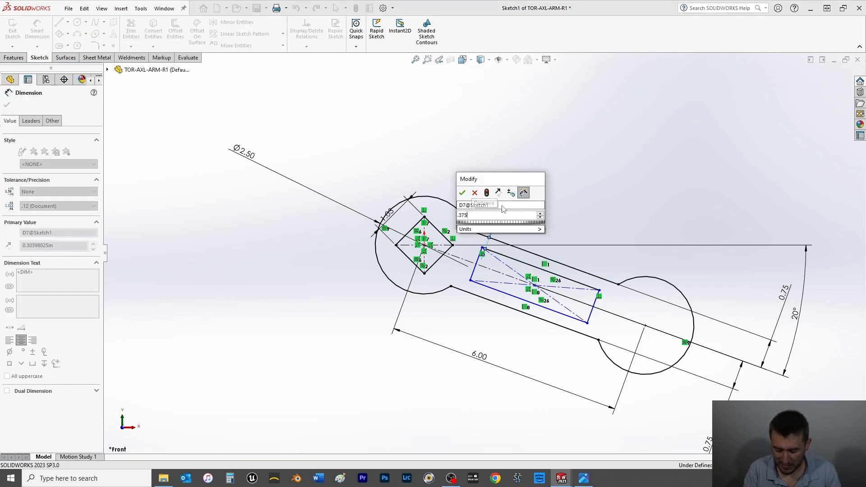
key(Return)
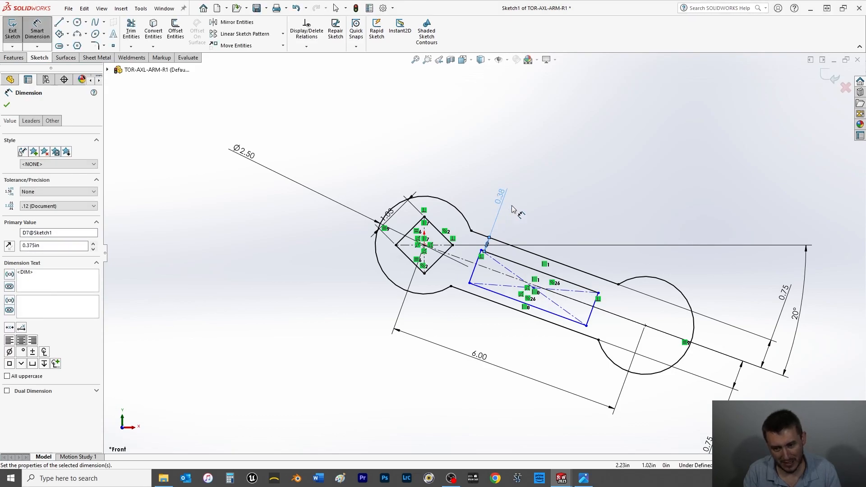
key(Escape)
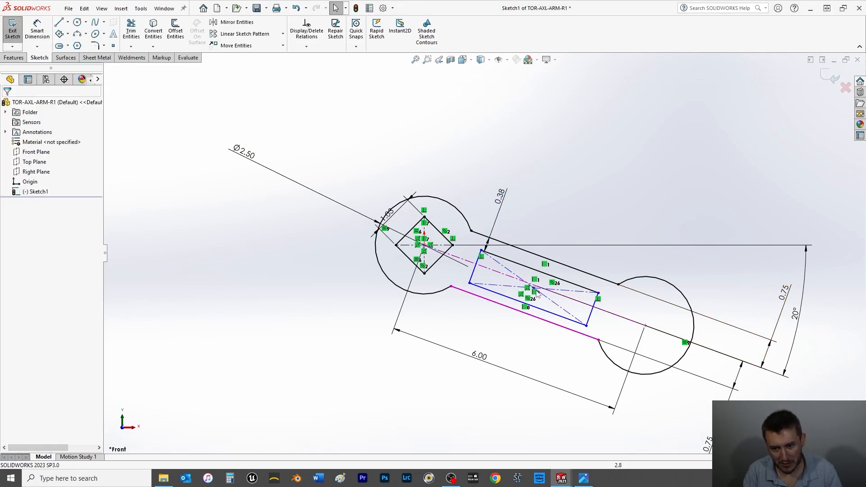
- Add a Midpoint relation between the rectangle's centre point and the arm's construction centreline
click(535, 289)
scroll(555, 299, down, 4)
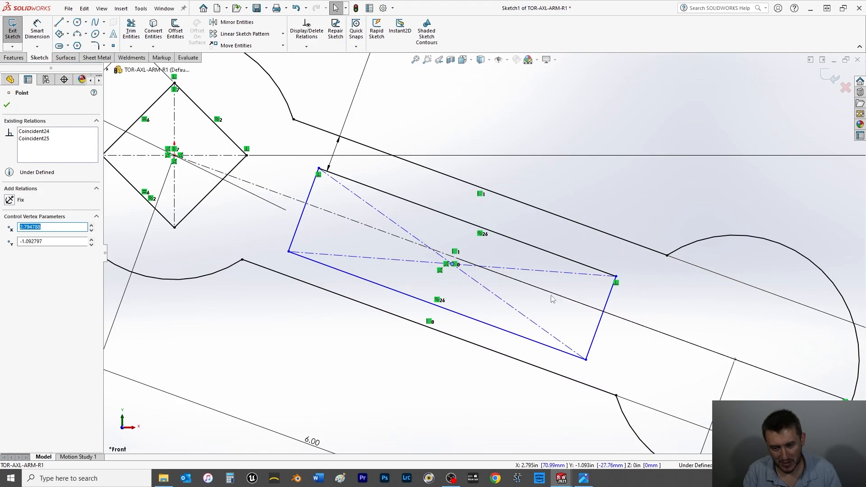
ctrl+click(403, 244)
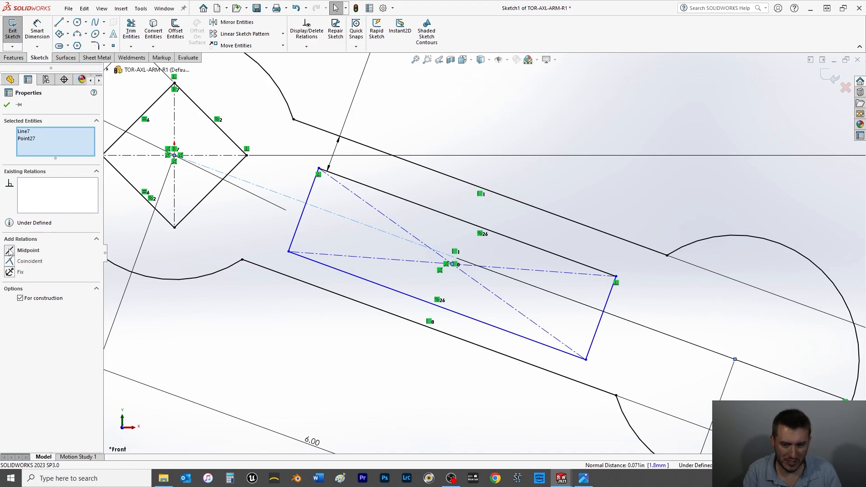
click(10, 250)
click(7, 105)
scroll(433, 288, up, 3)
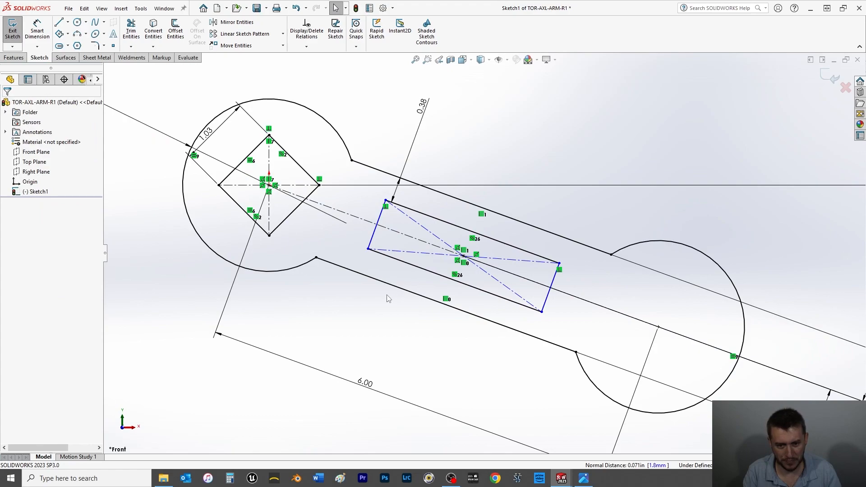
- Dimension the rectangle's short side nearest the square hole from the upper corner where arm meets round end, setting it to 0.625 in
click(37, 31)
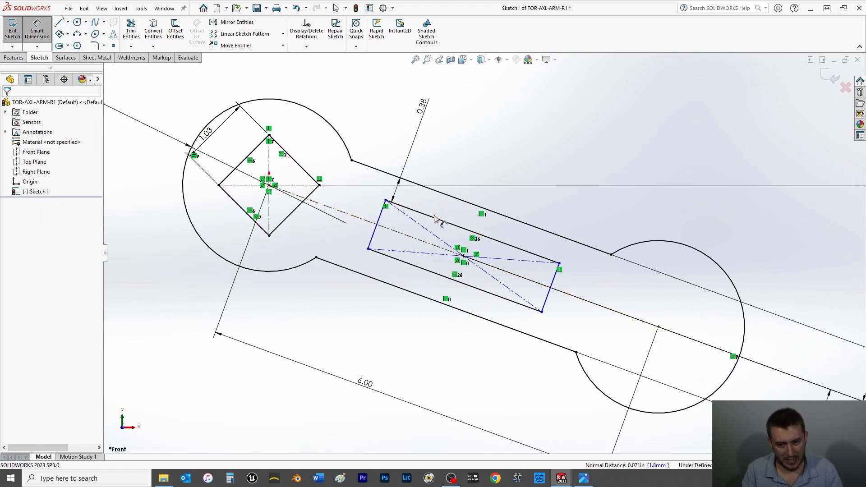
click(381, 215)
click(352, 161)
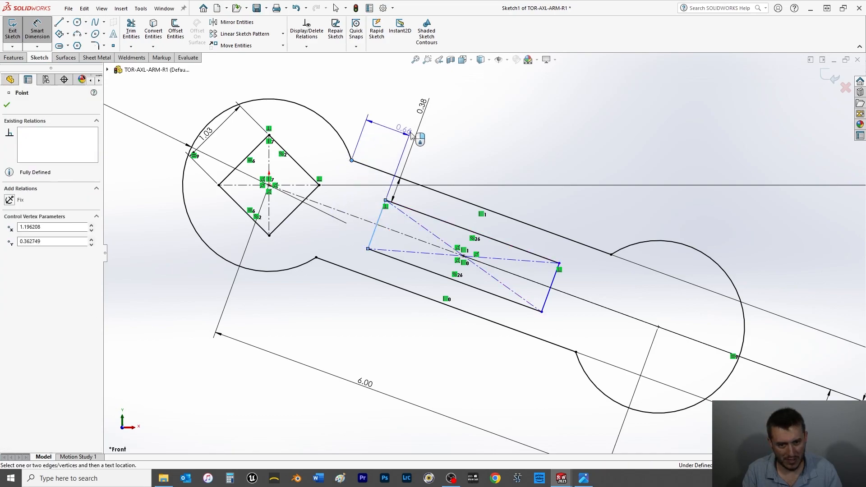
click(451, 142)
text(.62)
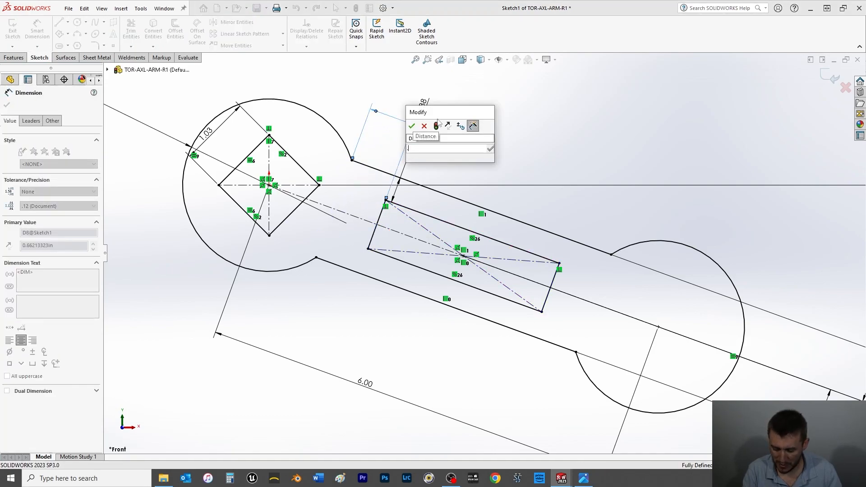
key(Return)
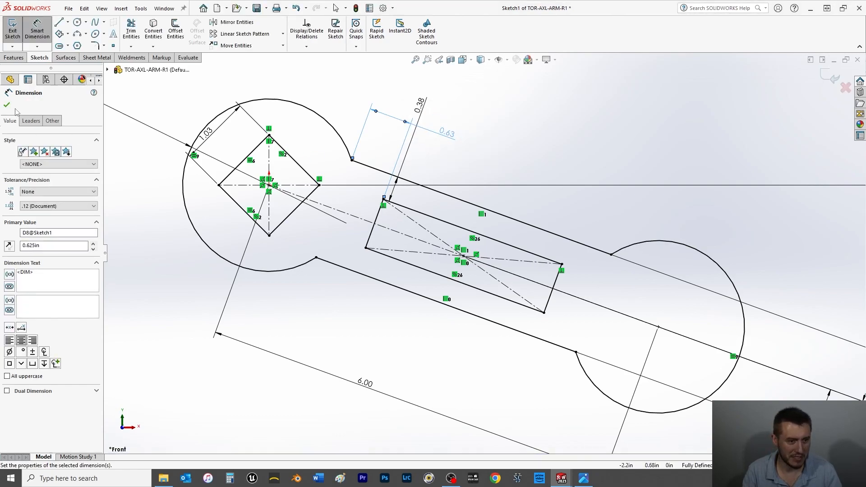
click(7, 105)
key(Escape)
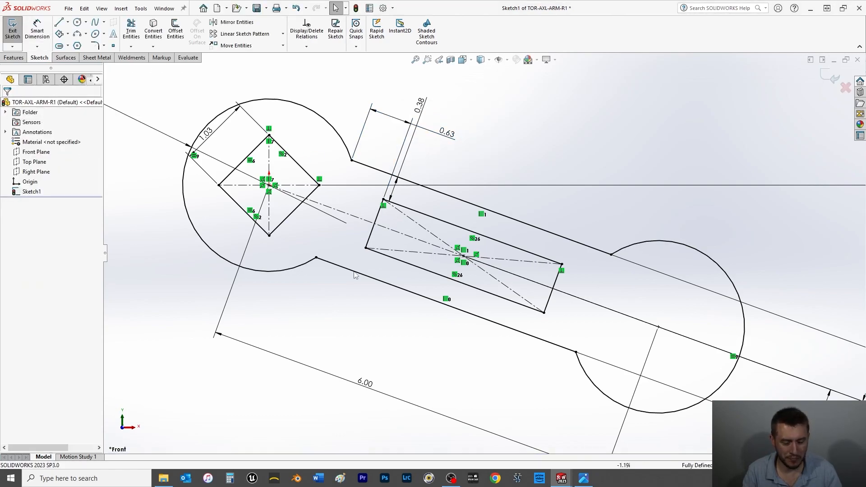
- Start an Extruded Boss from the arm profile sketch with the Mid Plane end condition
click(78, 25)
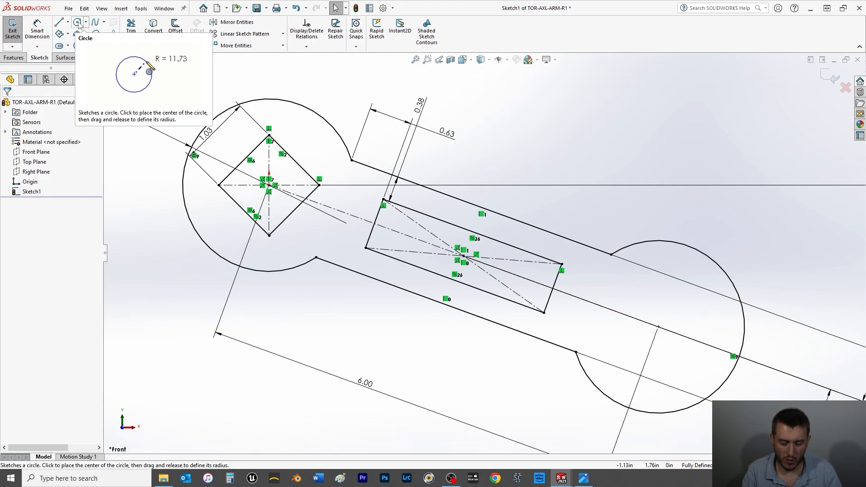
scroll(651, 291, up, 2)
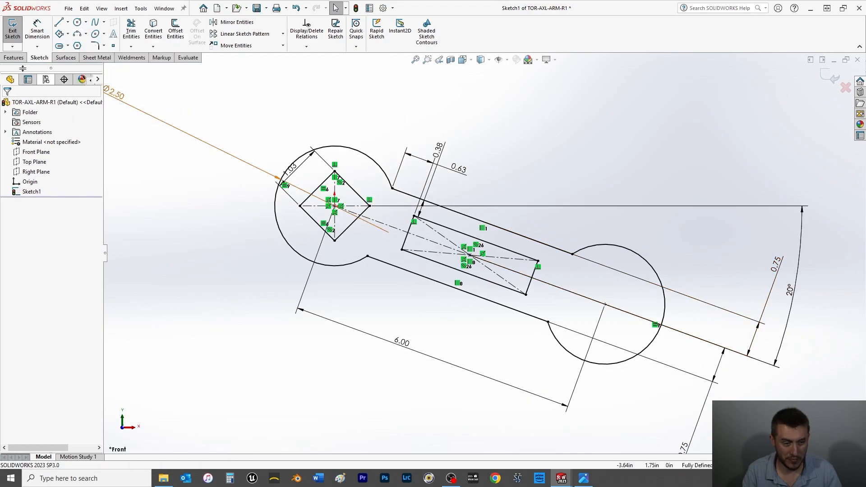
click(13, 57)
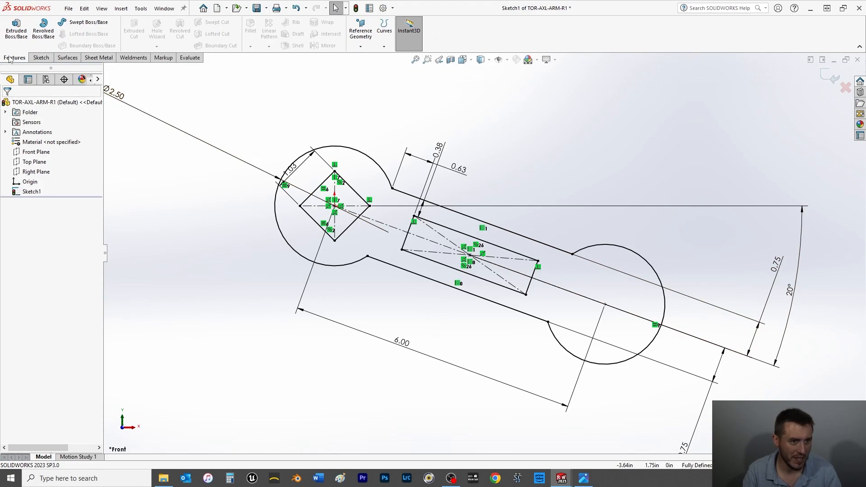
click(14, 30)
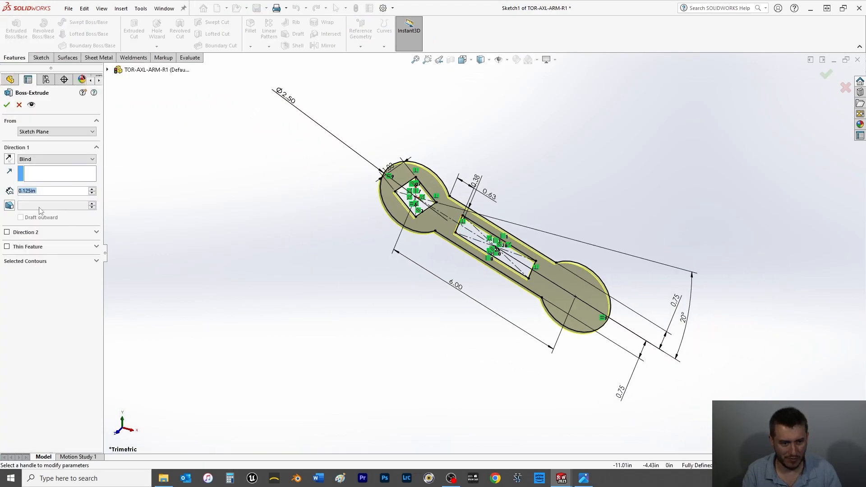
click(29, 161)
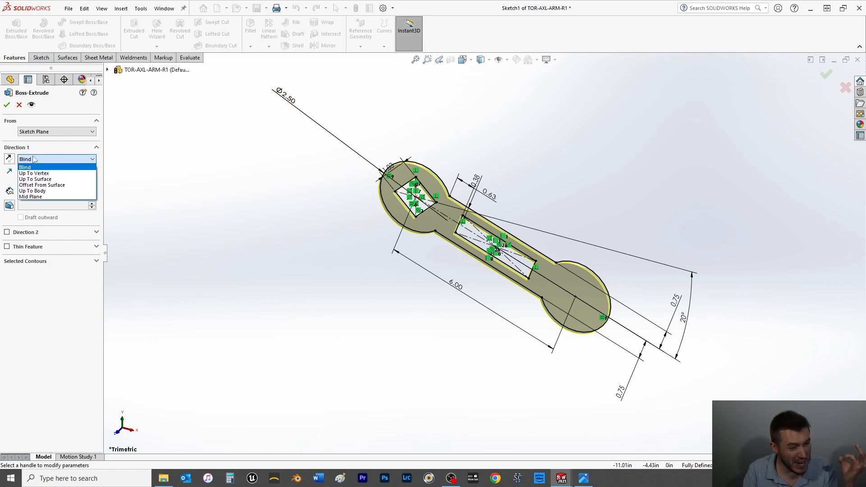
click(30, 197)
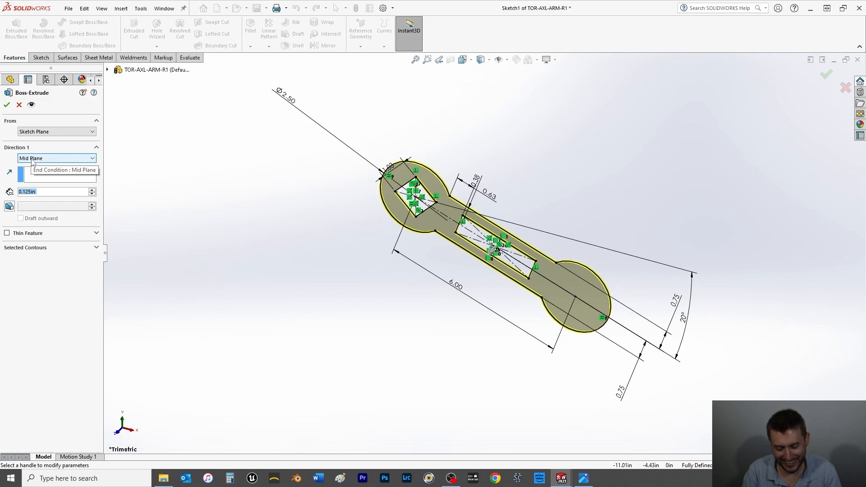
- Choose the arm outline and inner rectangle regions as contours, leaving out the square hole, and extrude them 2.50 in
click(26, 249)
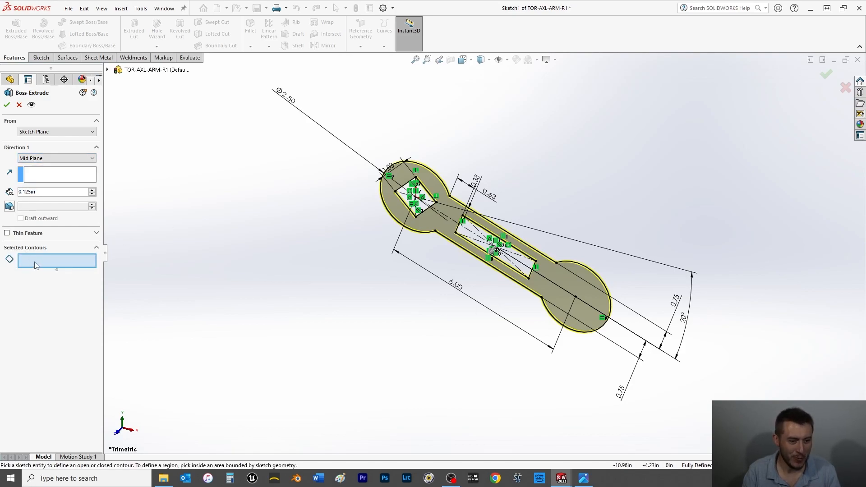
scroll(507, 249, down, 5)
click(545, 280)
click(344, 202)
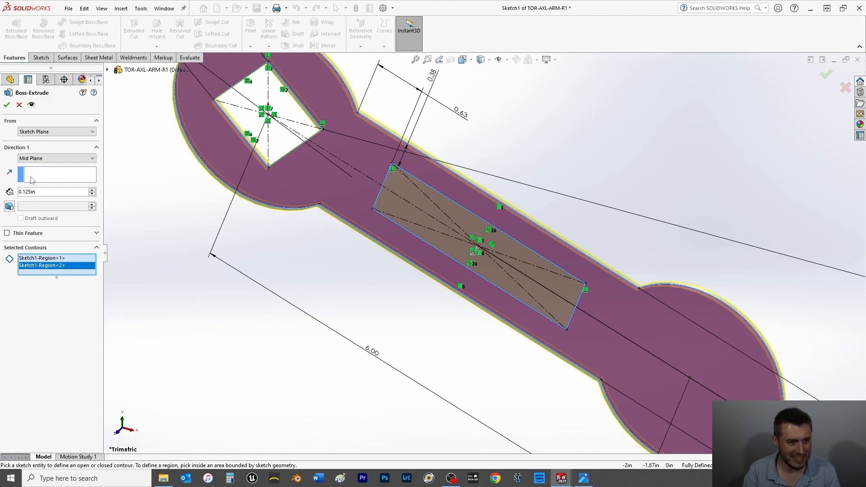
click(32, 192)
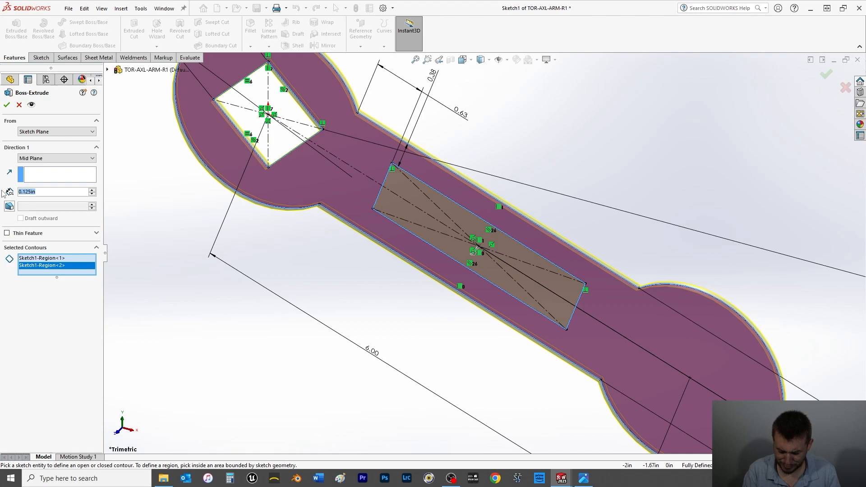
text(2.5)
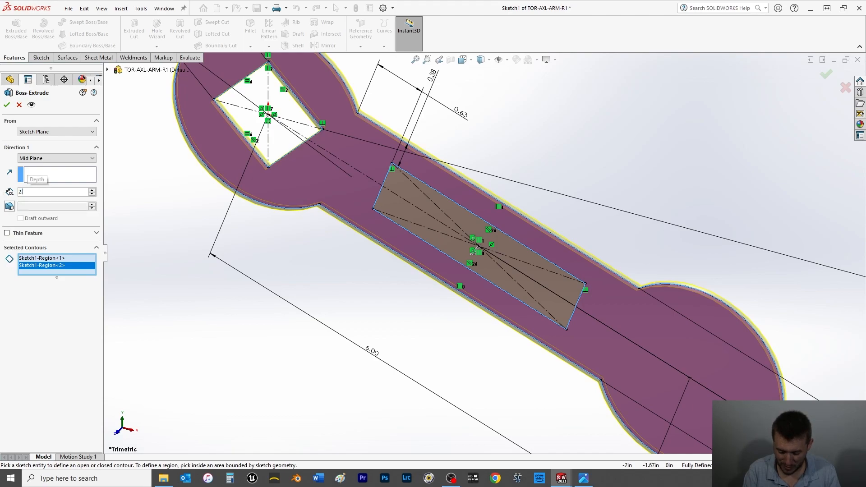
key(Return)
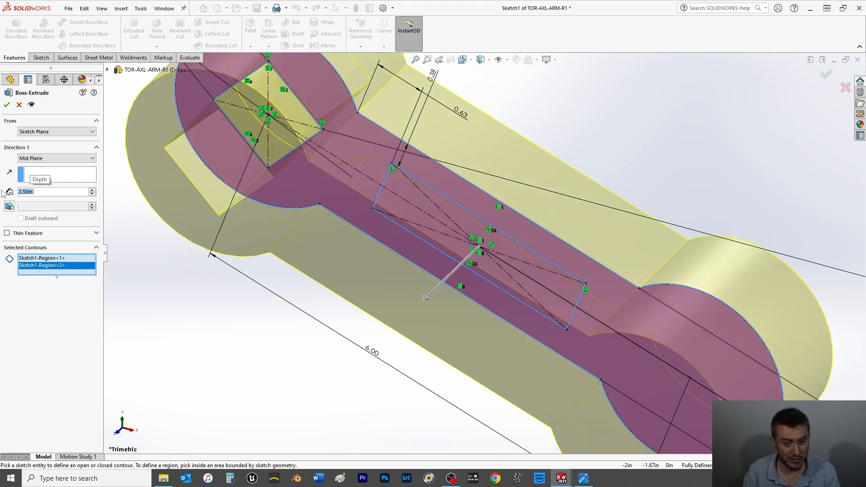
click(7, 105)
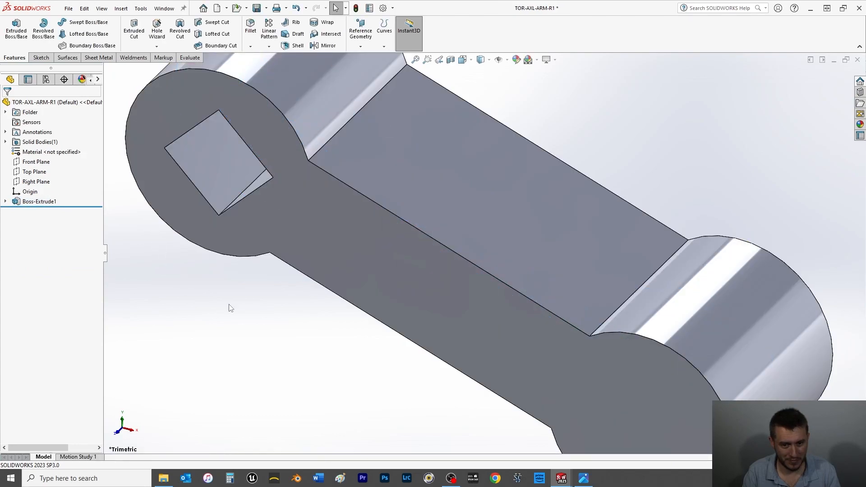
key(f)
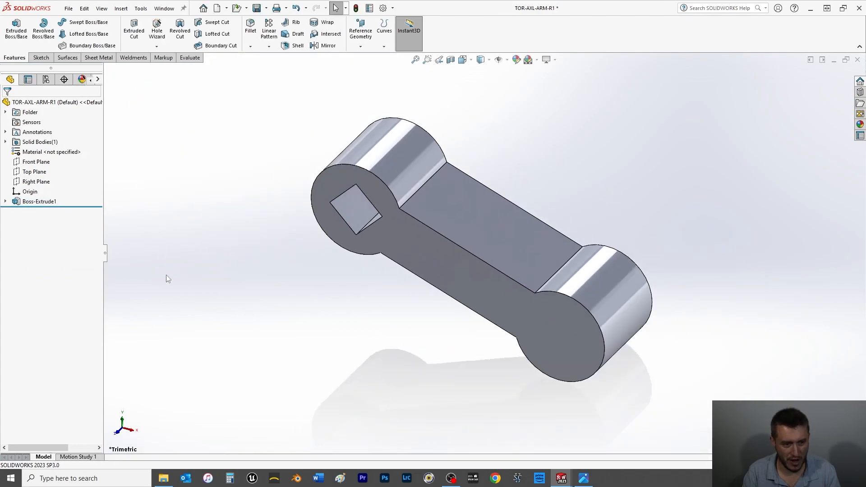
- Start a new sketch on the arm's flat front face and show the base feature's Sketch1
click(6, 202)
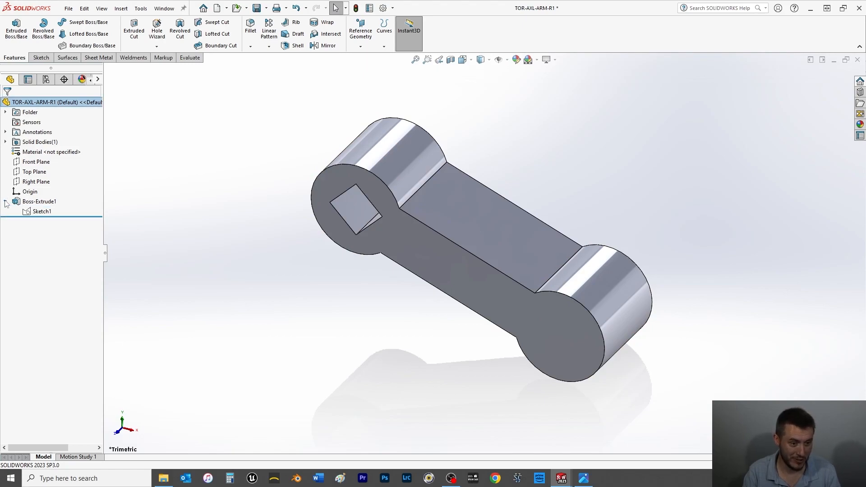
click(36, 212)
click(211, 316)
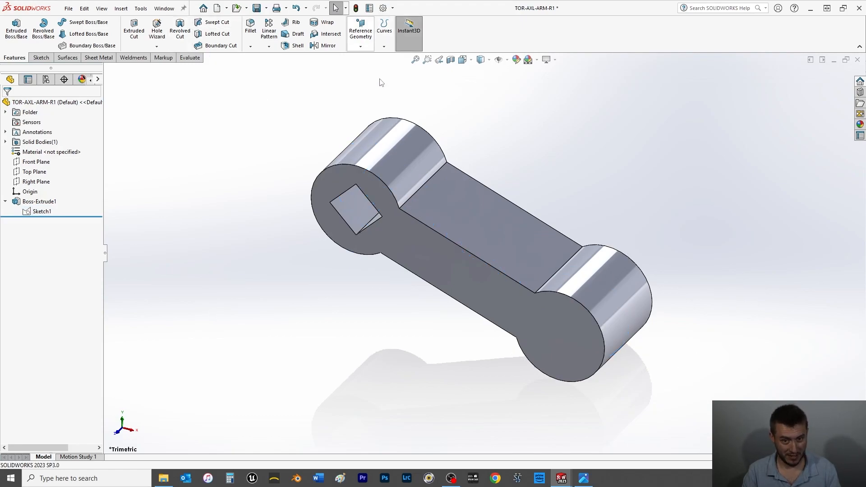
click(444, 262)
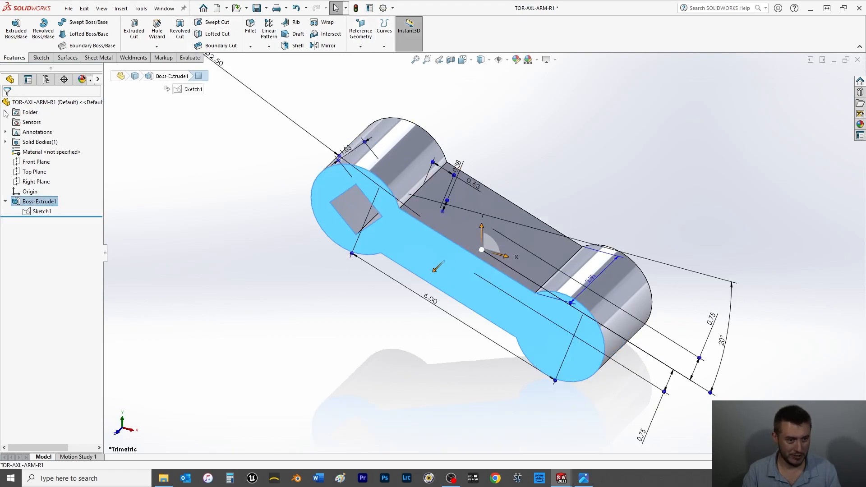
click(41, 58)
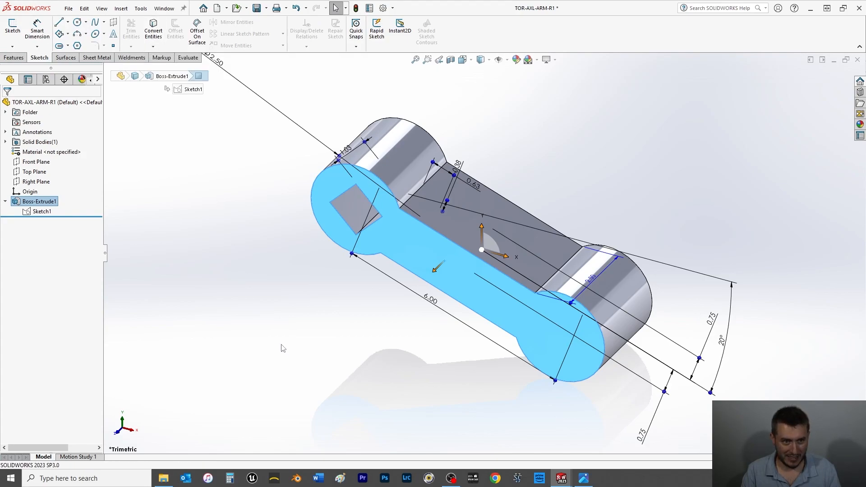
click(259, 331)
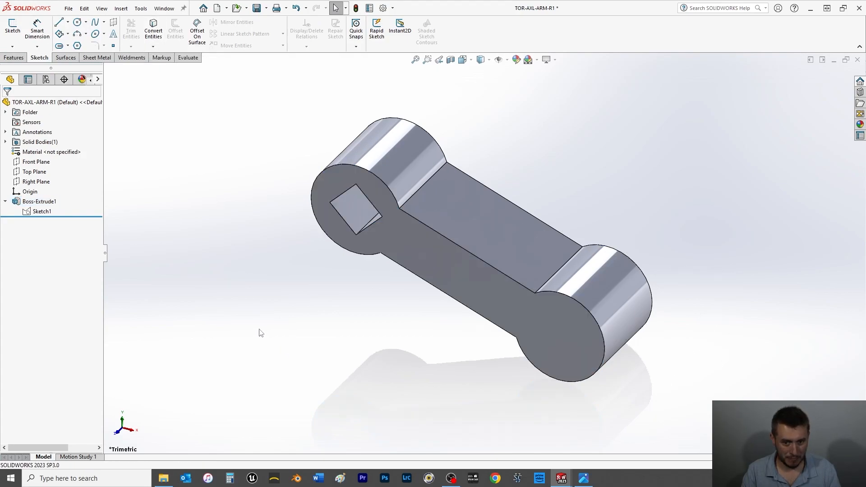
click(438, 264)
click(13, 31)
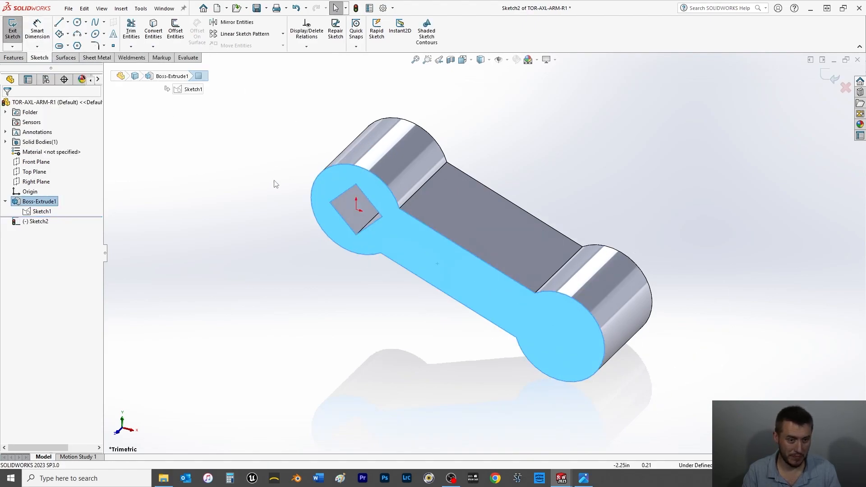
right_click(36, 212)
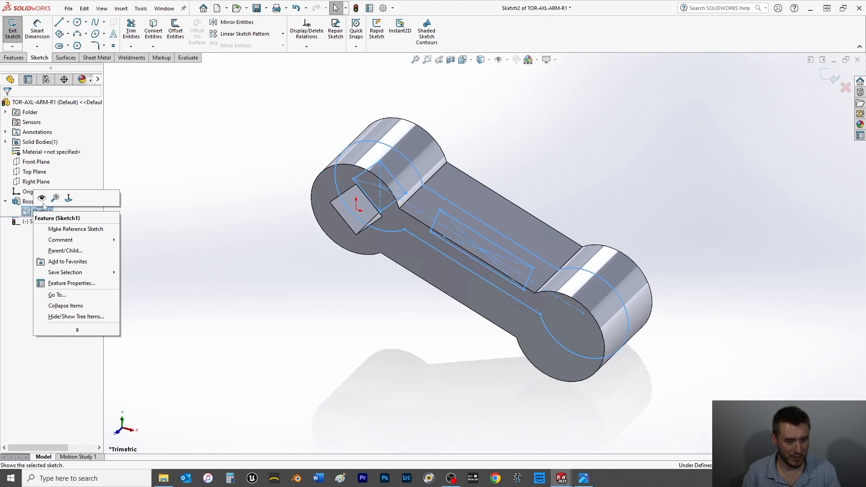
click(41, 198)
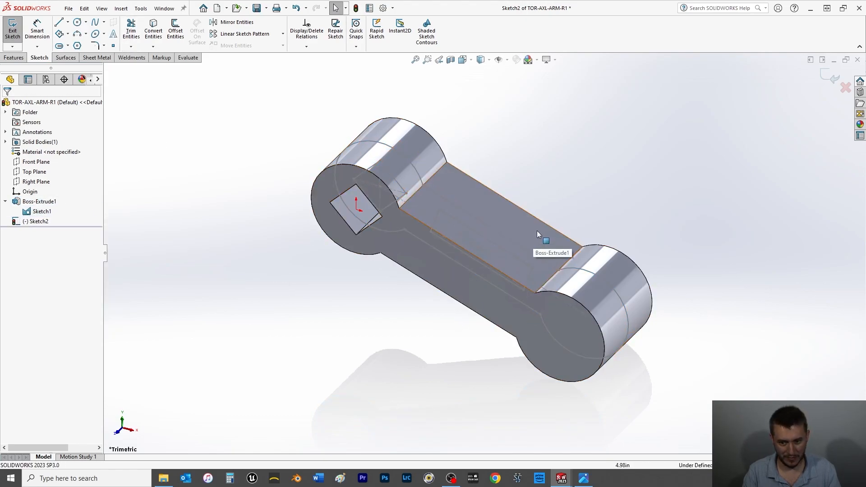
- Convert the four sides of Sketch1's inner rectangle into entities of the new front-face sketch
click(154, 31)
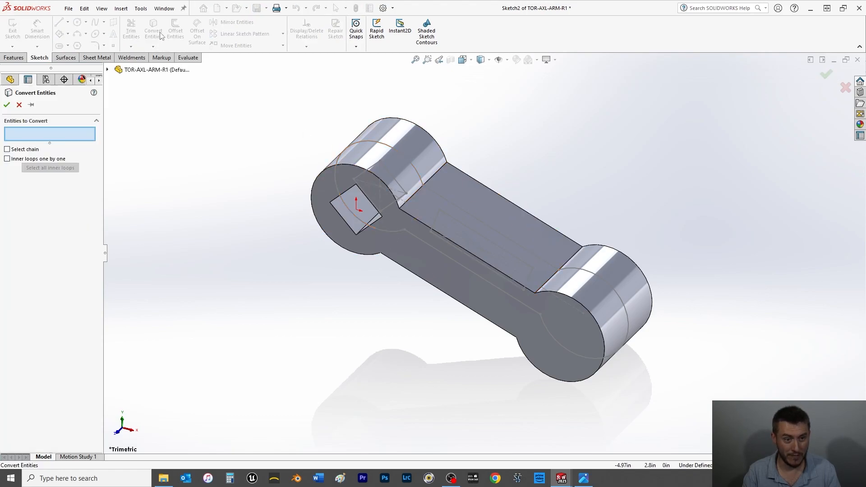
scroll(544, 267, down, 5)
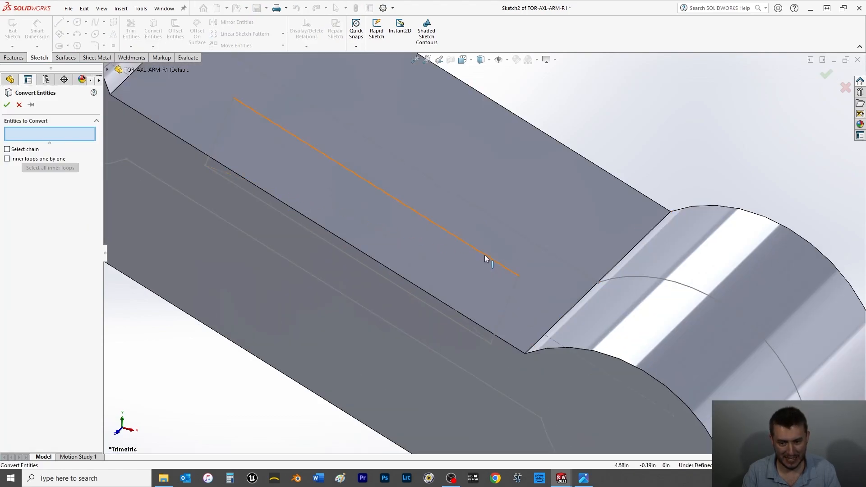
click(485, 257)
click(515, 287)
click(474, 328)
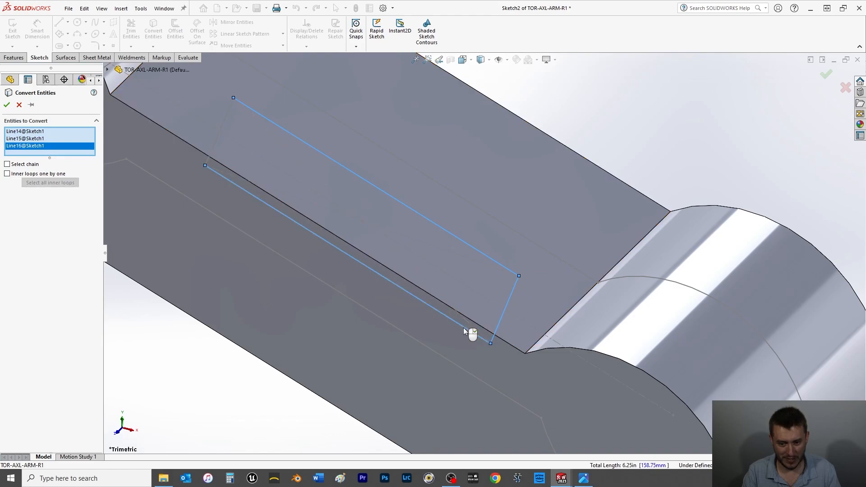
click(226, 116)
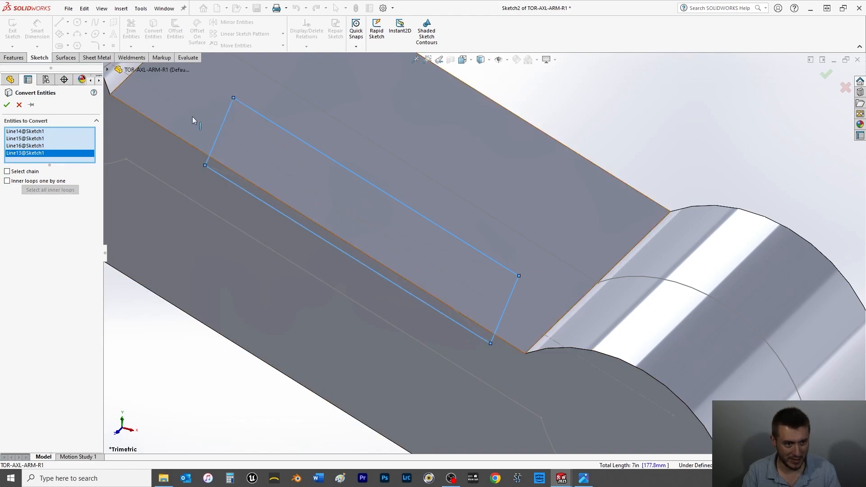
click(7, 105)
key(f)
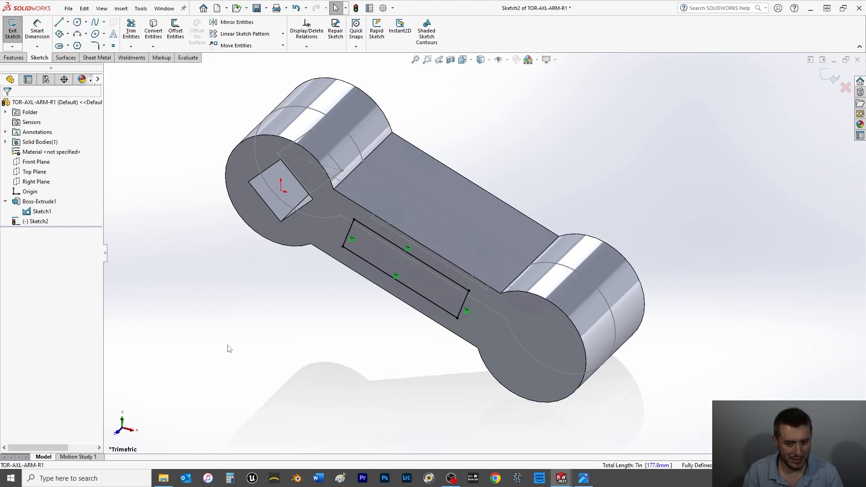
- Start an Extruded Cut from the converted rectangle sketch, keeping the Blind end condition
click(14, 58)
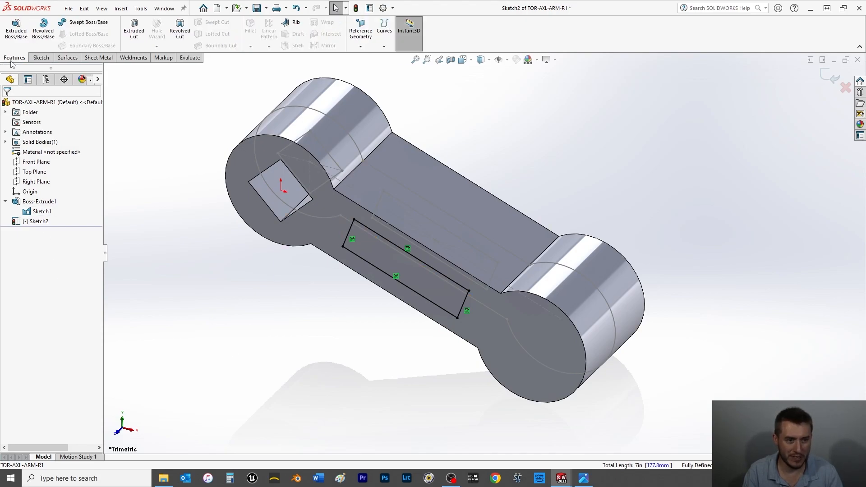
click(134, 30)
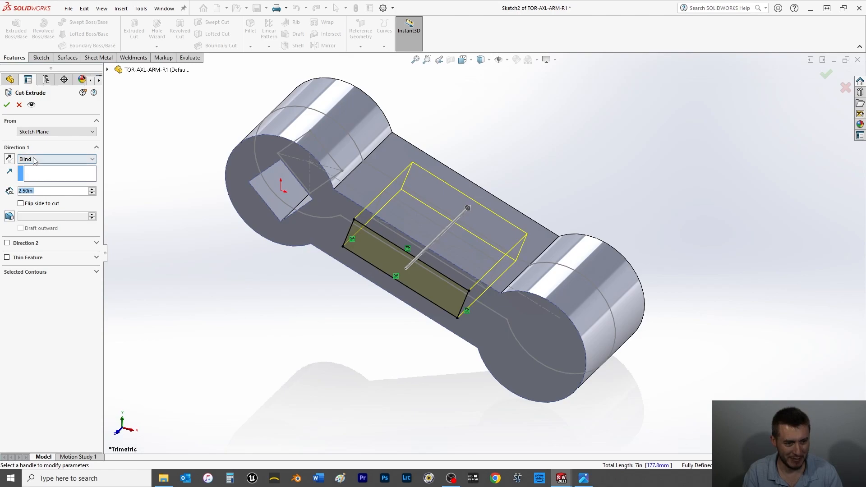
click(33, 160)
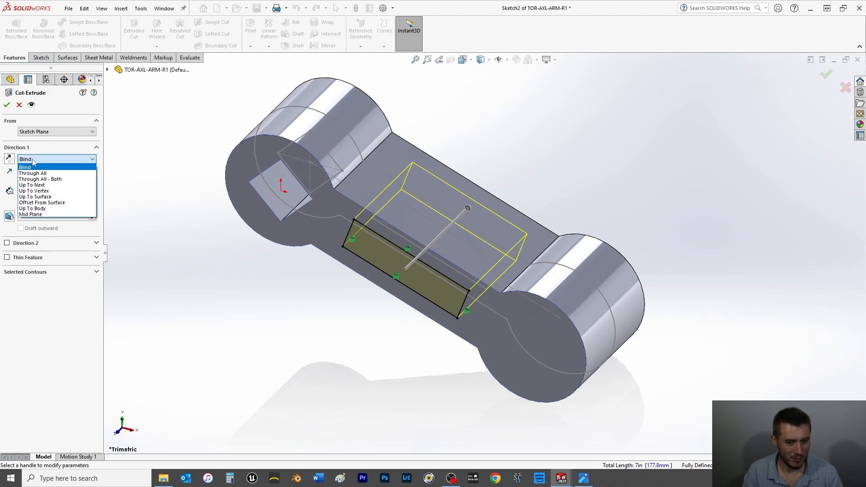
click(33, 162)
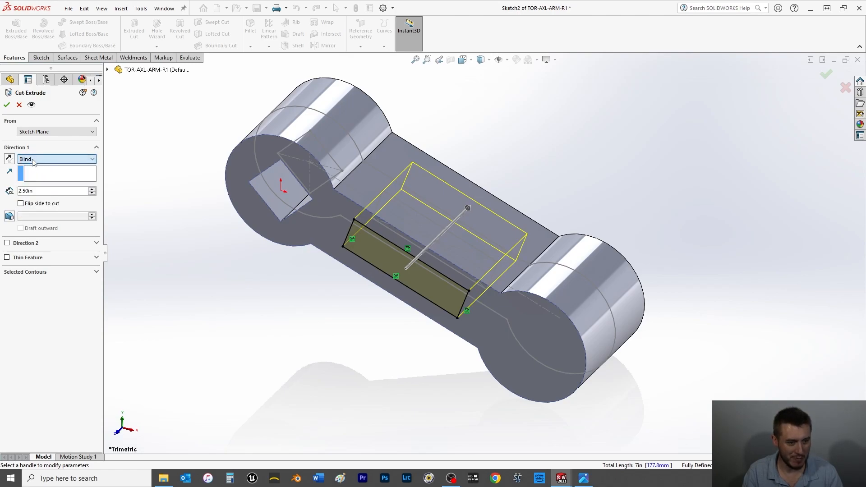
click(26, 272)
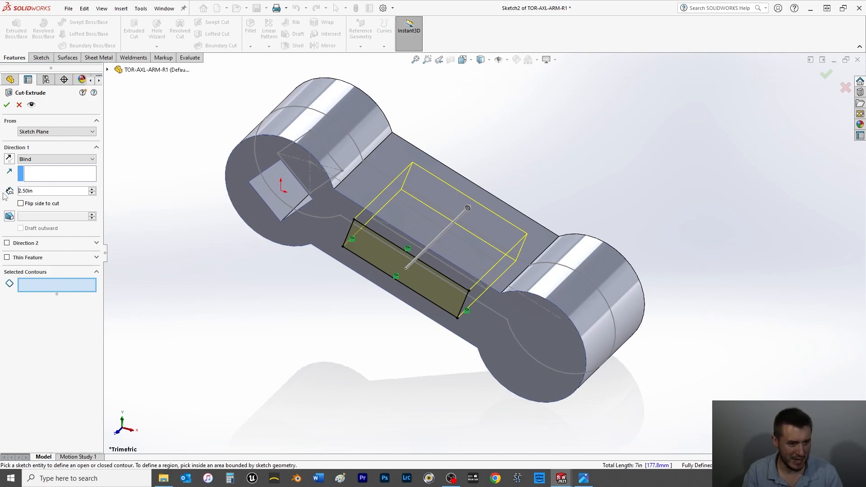
- Try pocket cut depths of 0.25 in and 0.5 in
double_click(21, 191)
text(.25)
key(Return)
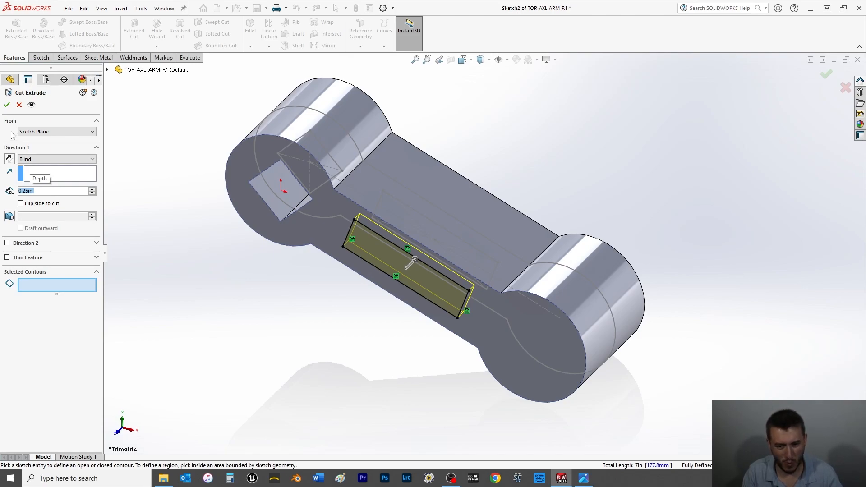
text(0.5)
key(Return)
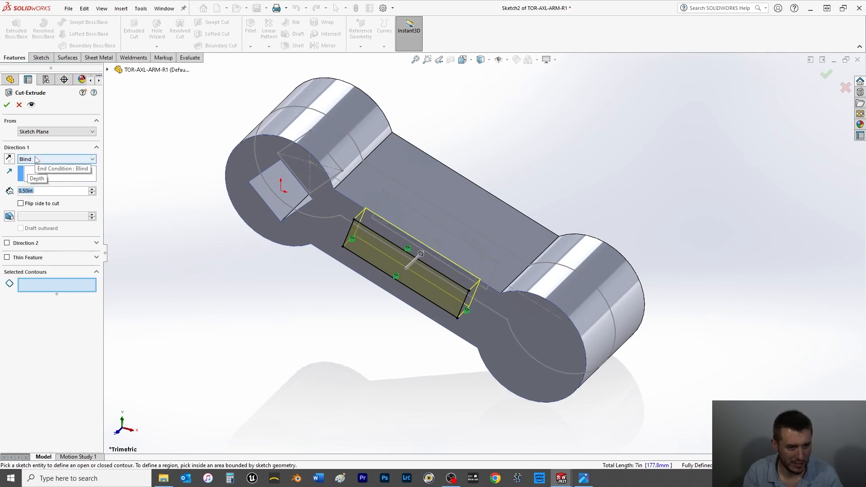
- Cut the rectangular pocket 0.375 in deep into the arm's front face with a 3° draft angle
text(.3)
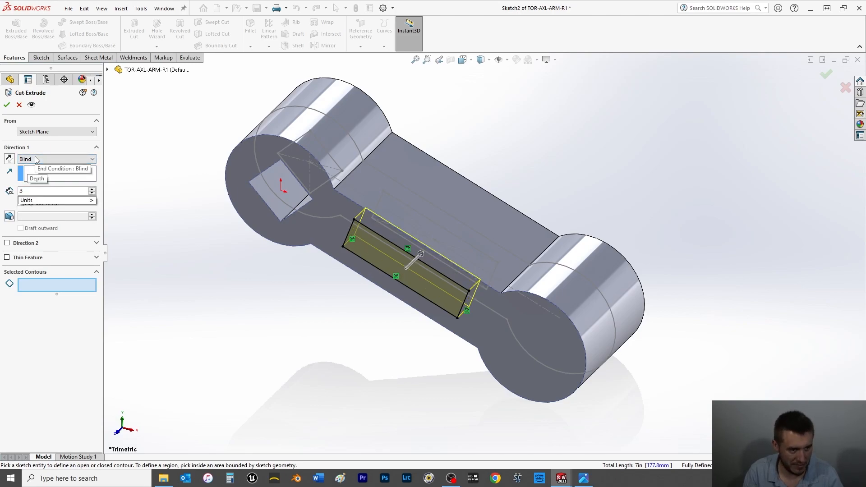
text(75)
key(Return)
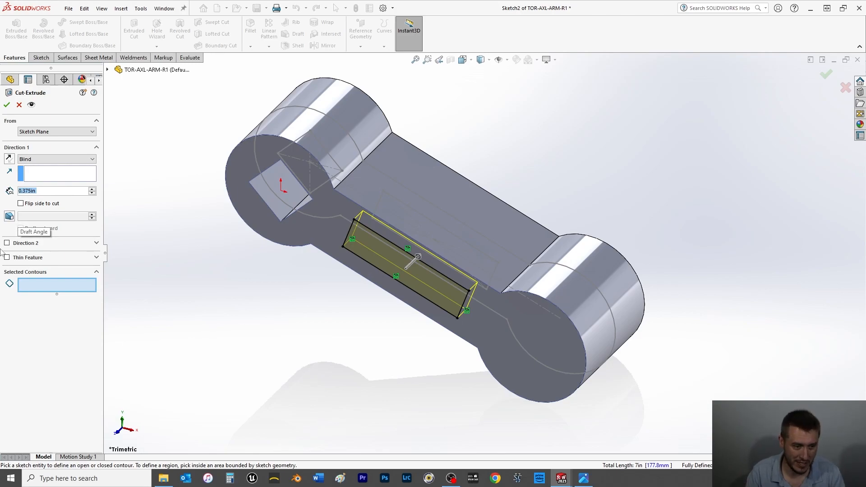
click(9, 216)
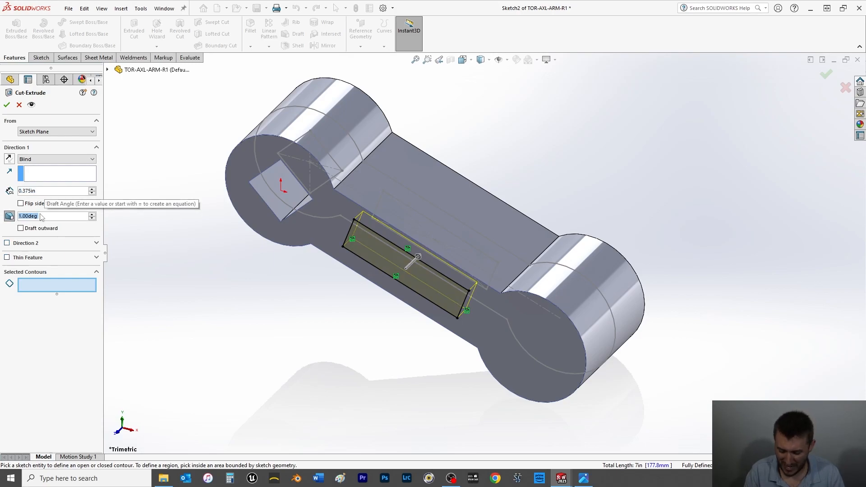
text(3)
key(Return)
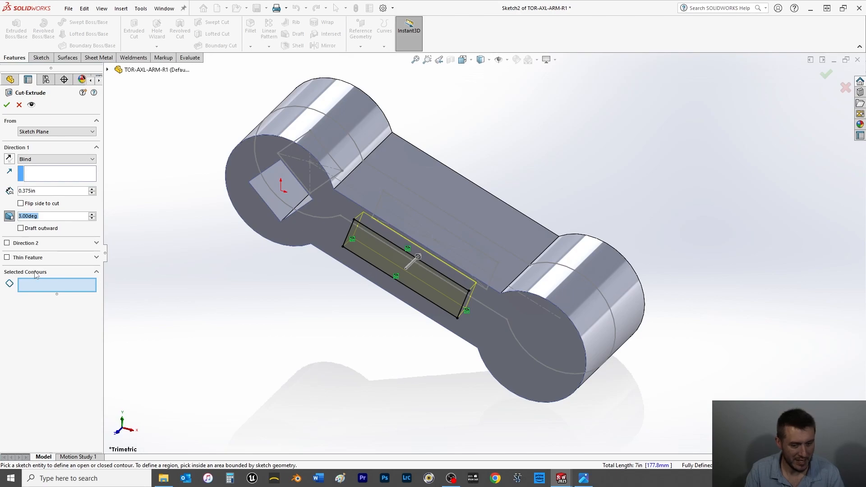
click(7, 104)
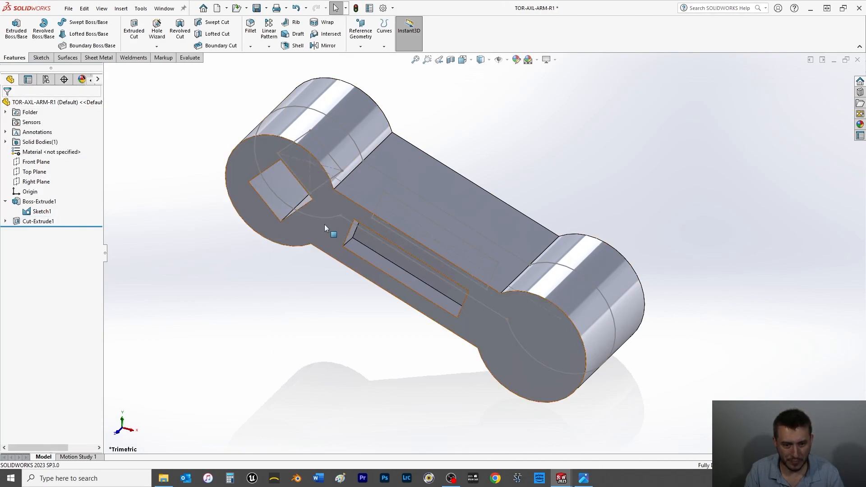
- Examine the front pocket, its drafted walls and the square hole from several angles and at close range
scroll(374, 294, down, 5)
middle_drag(403, 324, 431, 251)
scroll(391, 323, up, 5)
click(496, 285)
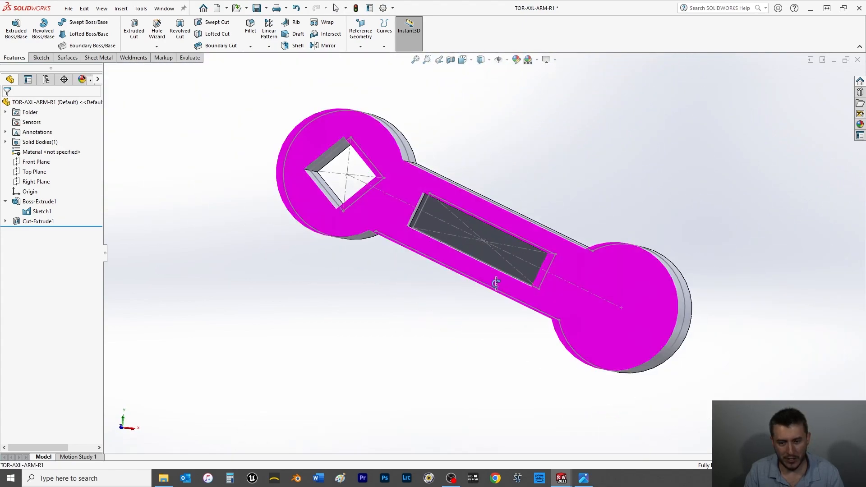
click(470, 319)
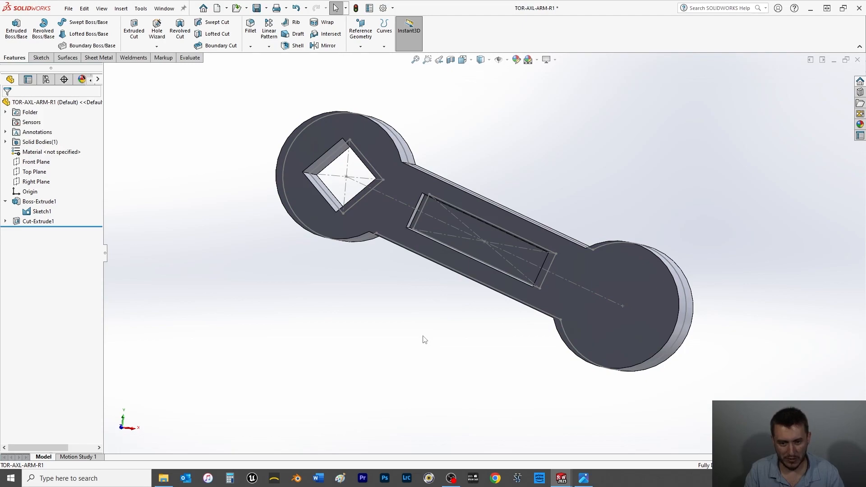
key(space)
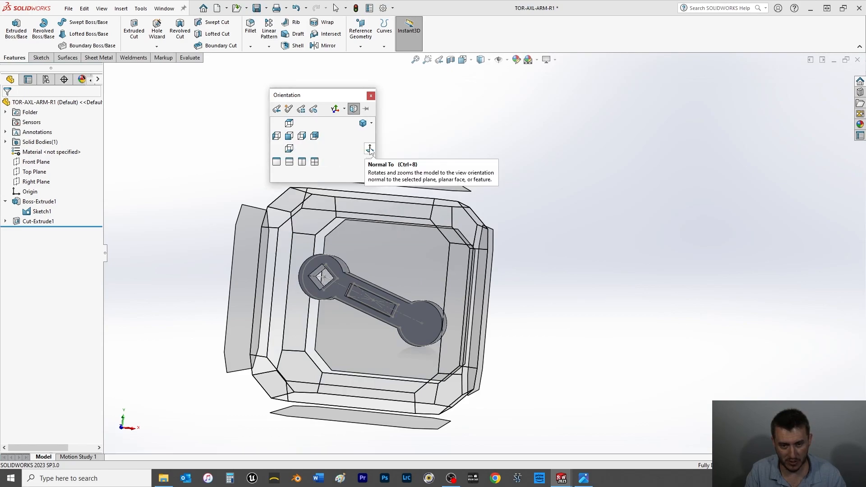
click(683, 194)
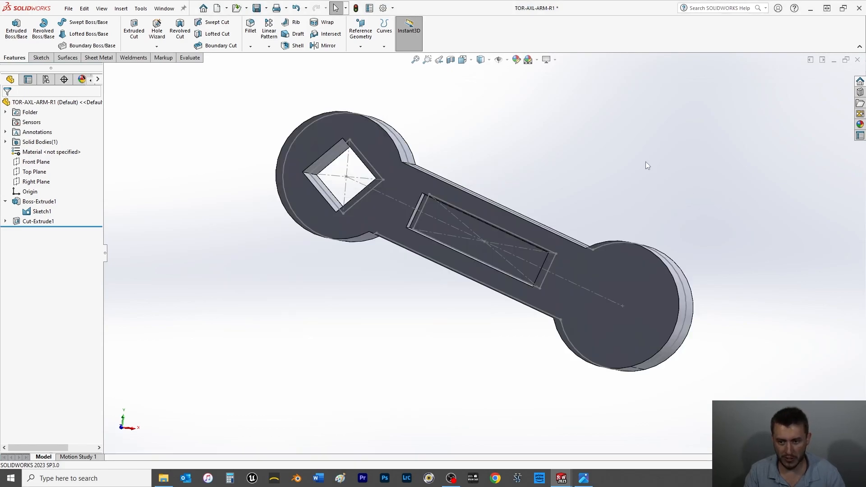
middle_drag(635, 158, 653, 244)
scroll(568, 194, down, 5)
scroll(568, 194, up, 6)
scroll(555, 201, down, 3)
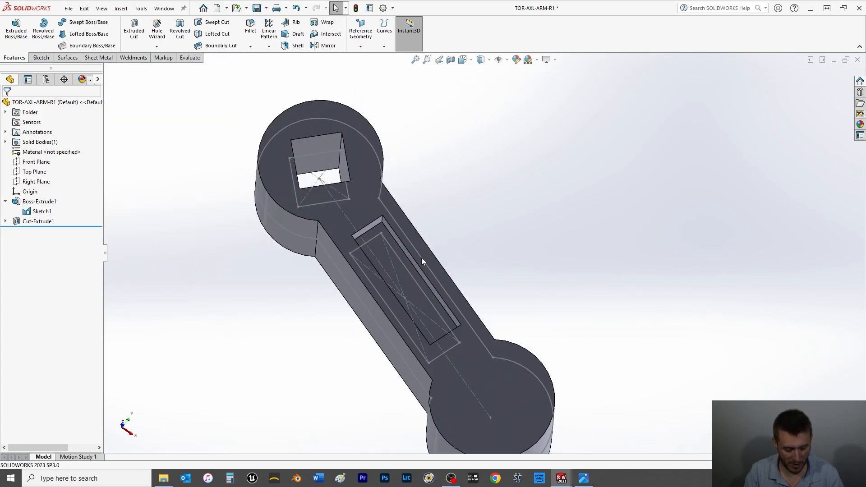
key(g)
scroll(411, 278, down, 2)
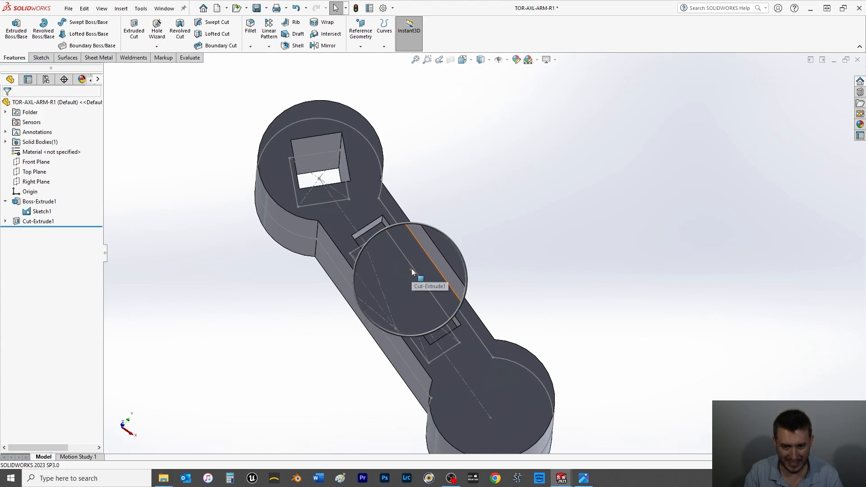
key(Escape)
middle_drag(546, 280, 470, 275)
scroll(519, 342, up, 4)
scroll(470, 275, down, 5)
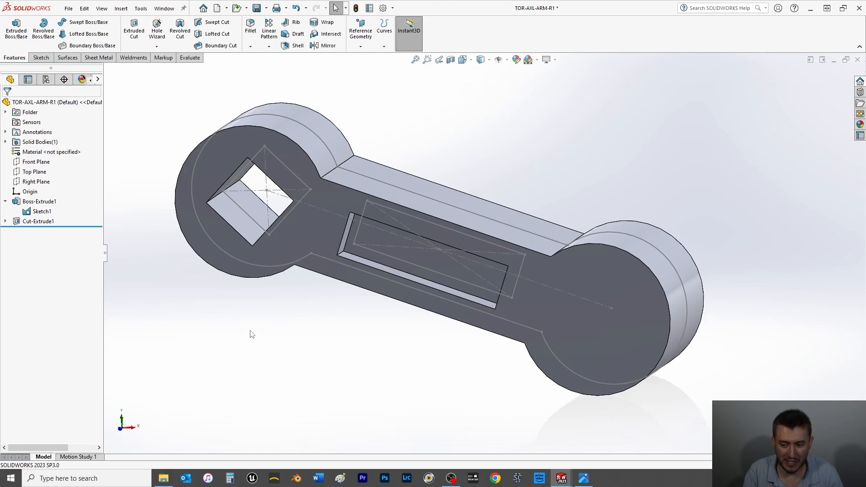
- Mirror the rectangular pocket cut across the Front Plane to the arm's opposite face
click(28, 165)
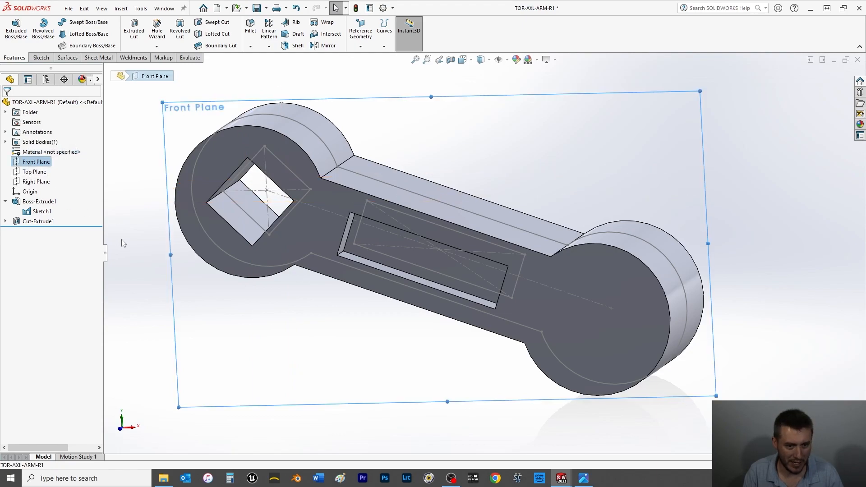
key(ctrl+1)
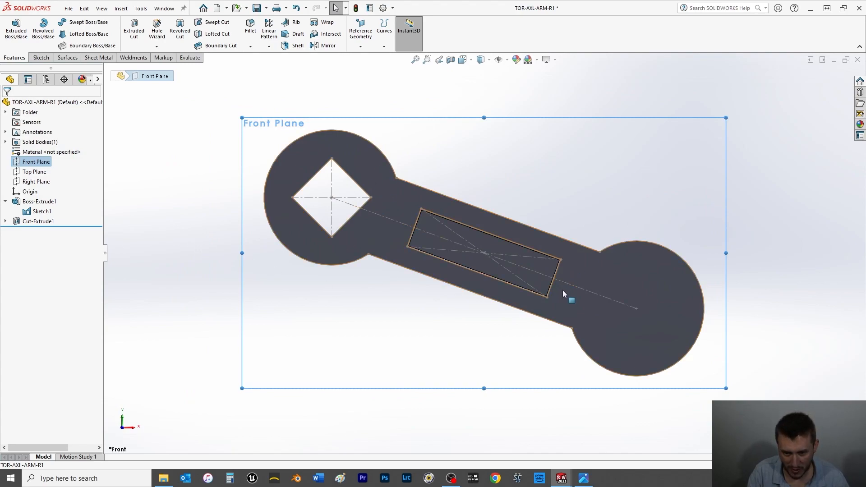
middle_drag(492, 339, 464, 361)
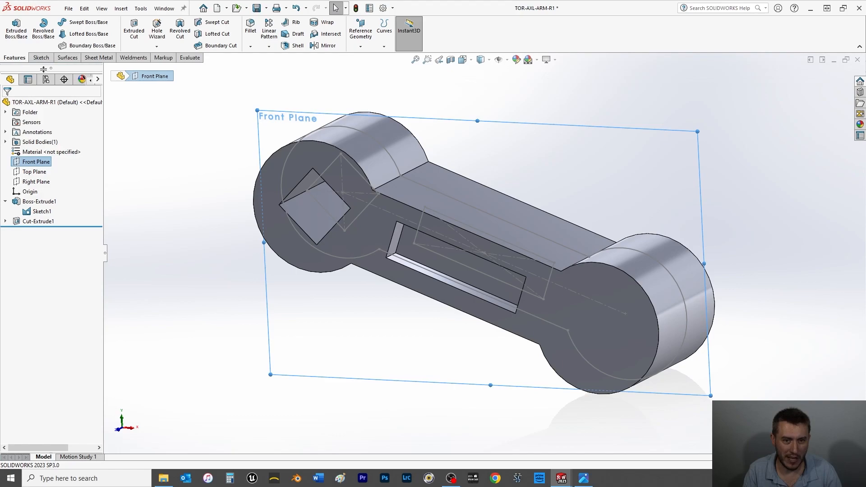
click(323, 47)
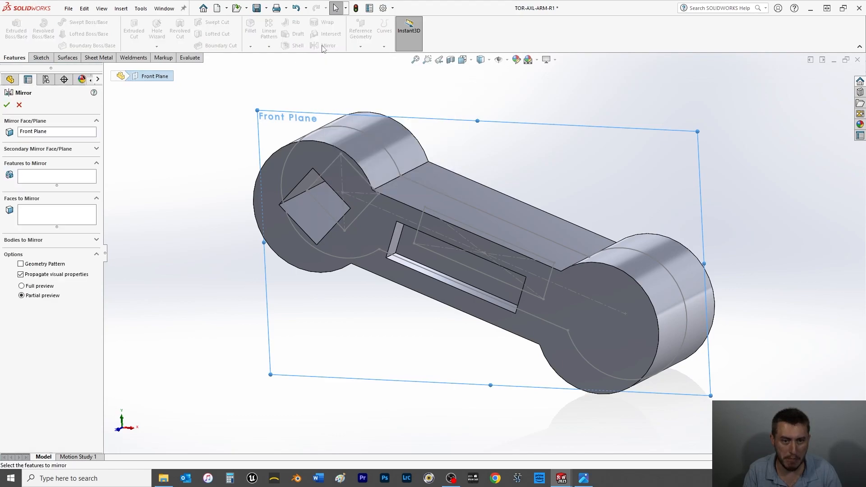
click(34, 132)
key(Delete)
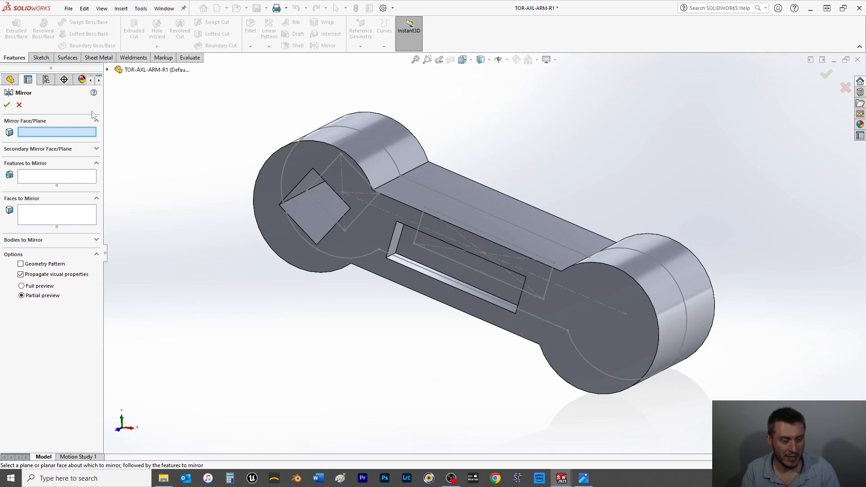
click(107, 70)
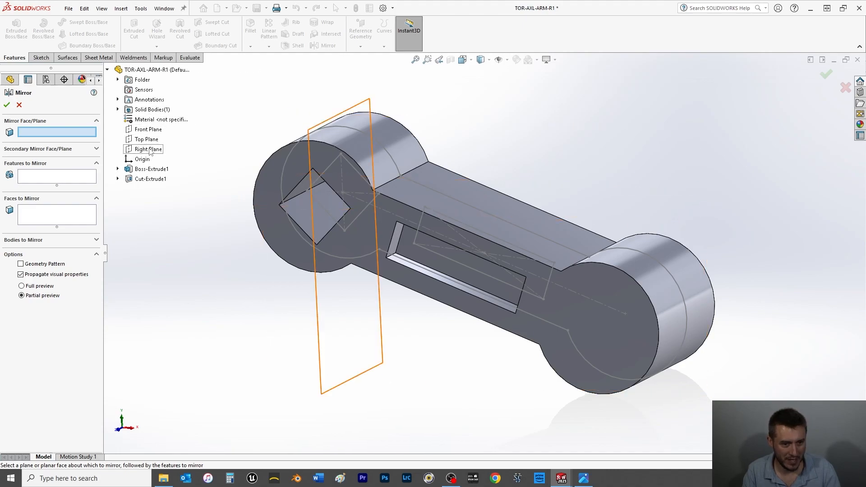
click(148, 129)
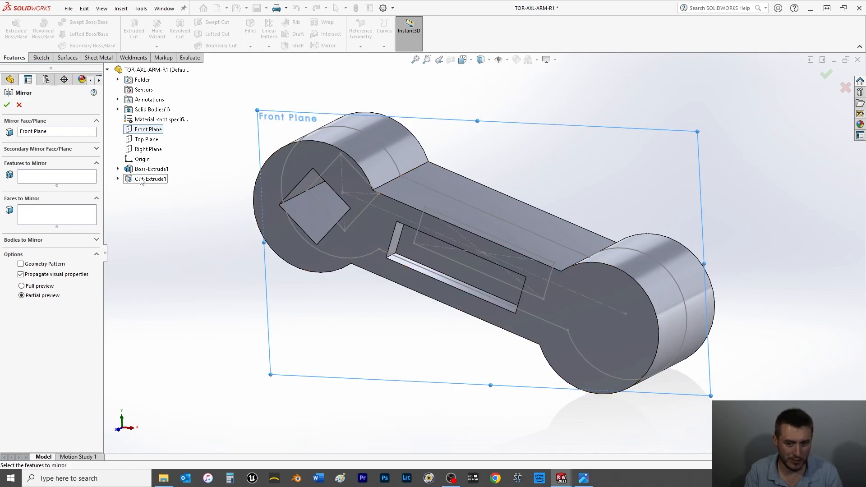
click(40, 217)
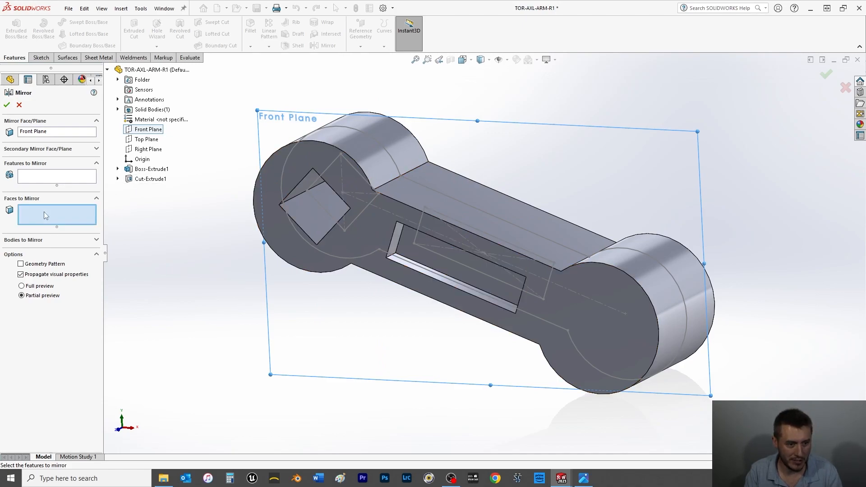
click(43, 180)
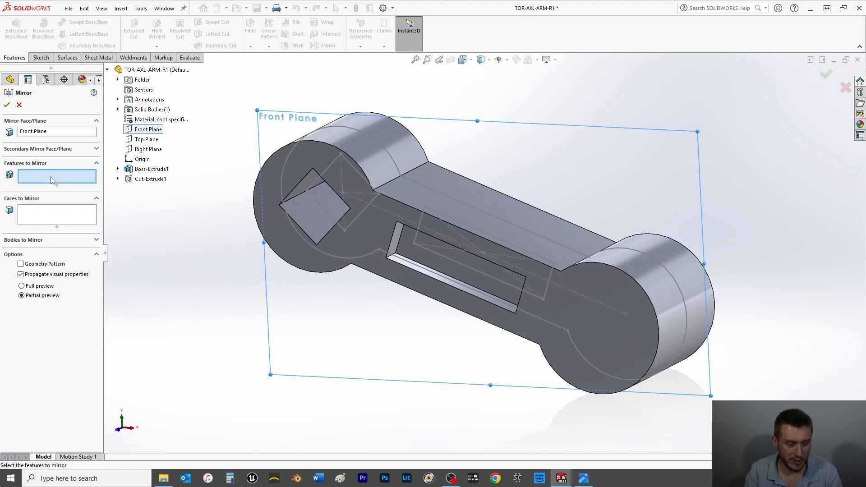
click(152, 180)
click(7, 105)
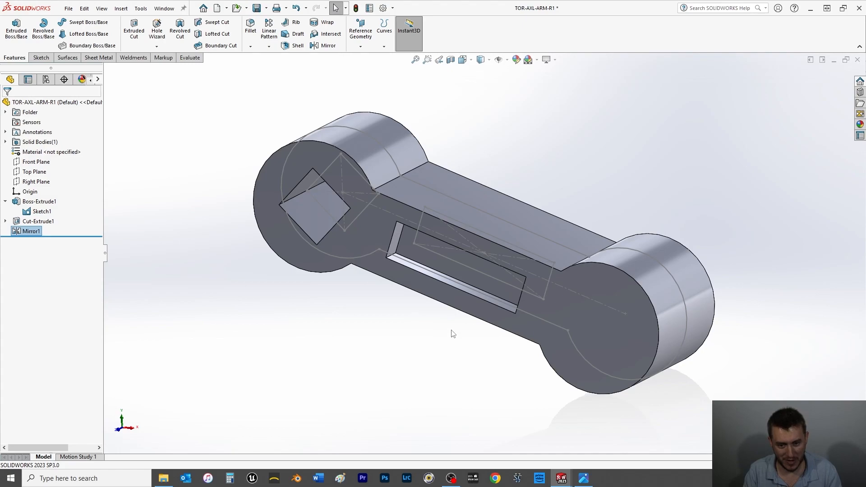
- Hide Sketch1 of the base extrusion and save the part
right_click(343, 258)
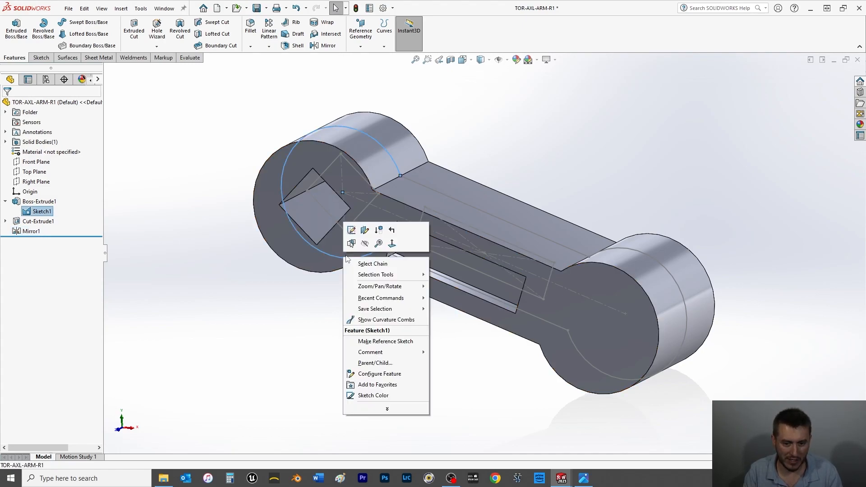
click(363, 244)
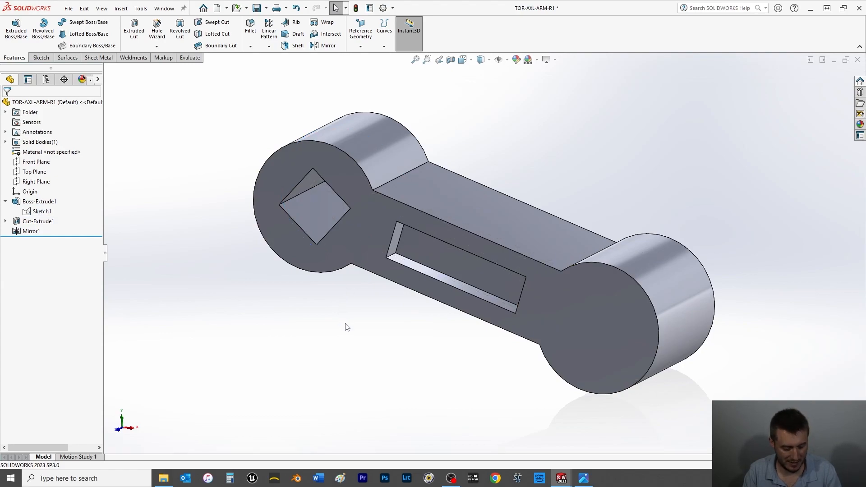
key(ctrl+s)
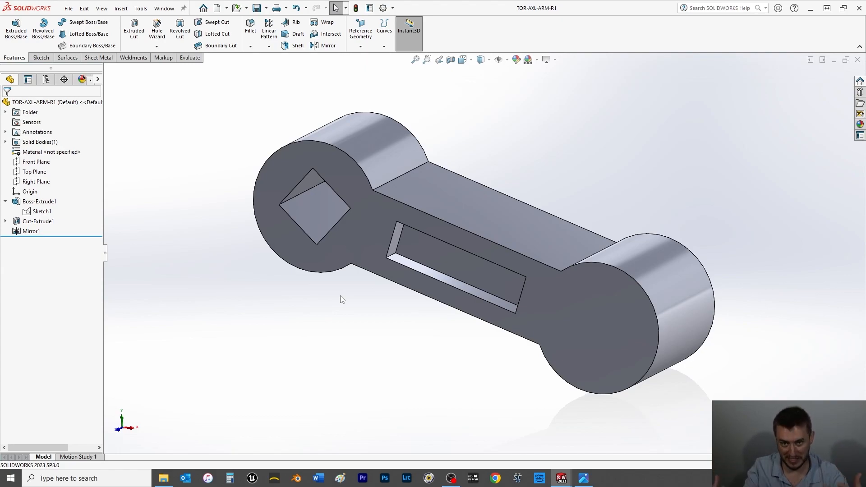
- Turn the arm around and view its back face with the mirrored pocket straight on
middle_drag(463, 305, 449, 294)
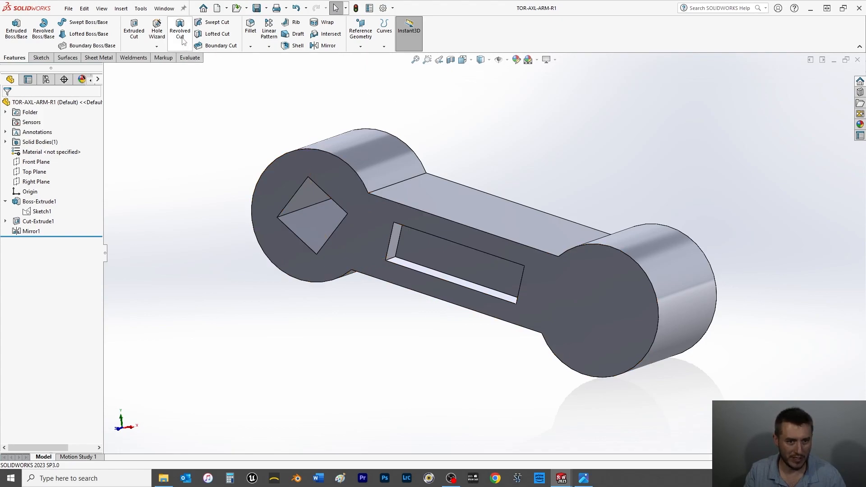
middle_drag(787, 221, 708, 272)
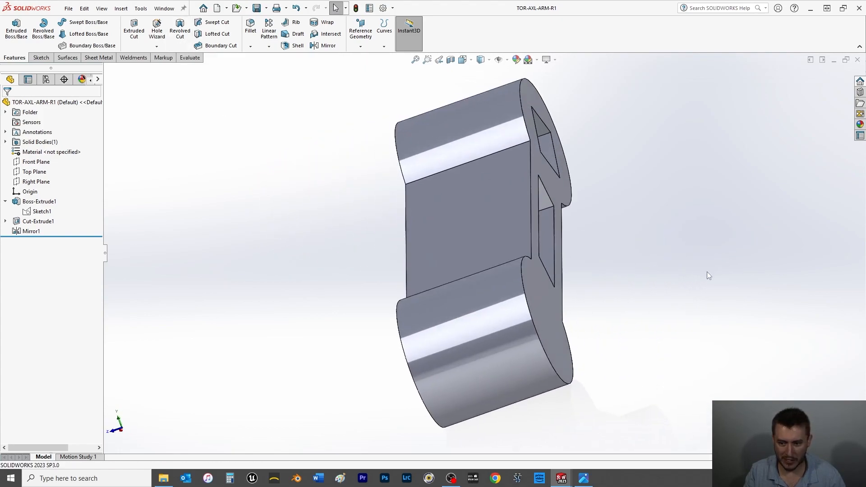
click(552, 323)
key(ctrl+8)
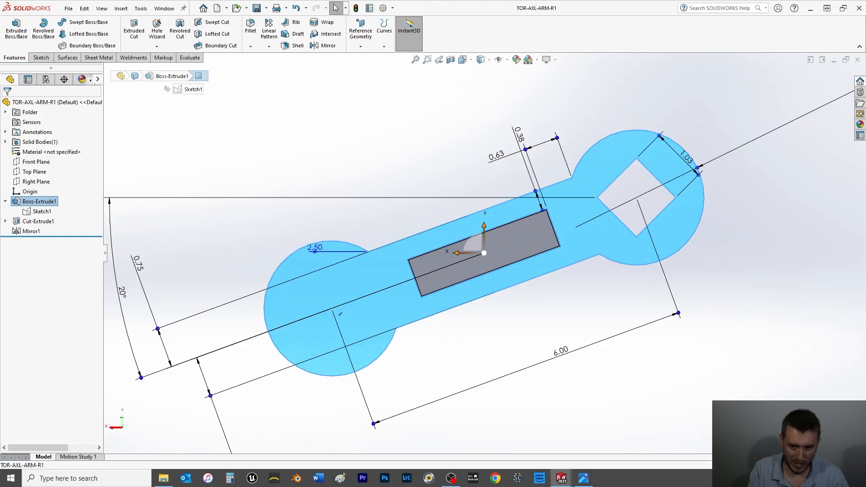
- Start a sketch on the arm's back face and draw a circle of about 0.69 in radius concentric with the solid round end
key(Return)
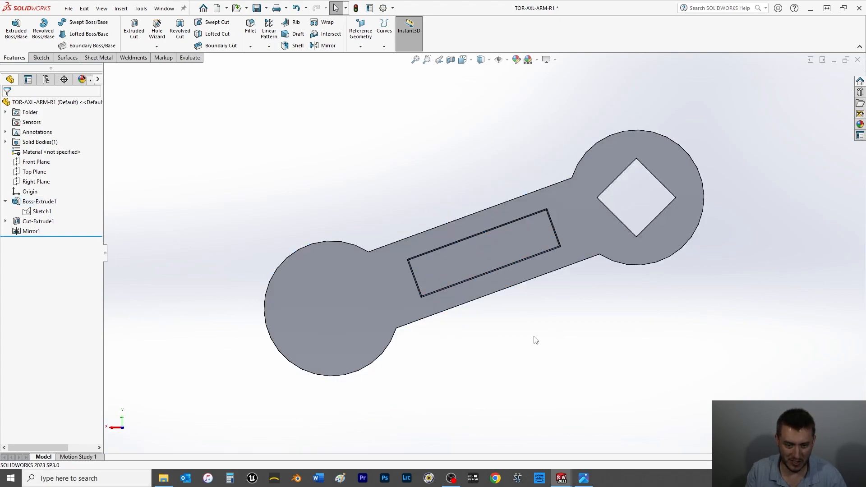
click(41, 57)
click(12, 27)
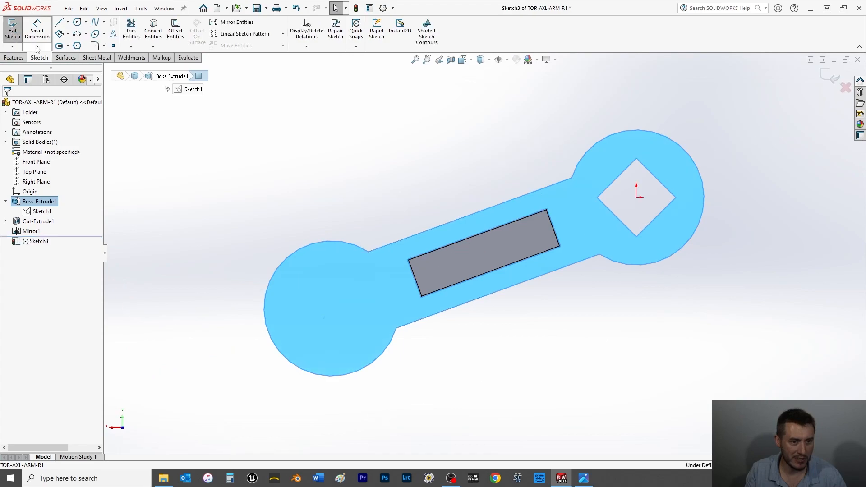
click(77, 22)
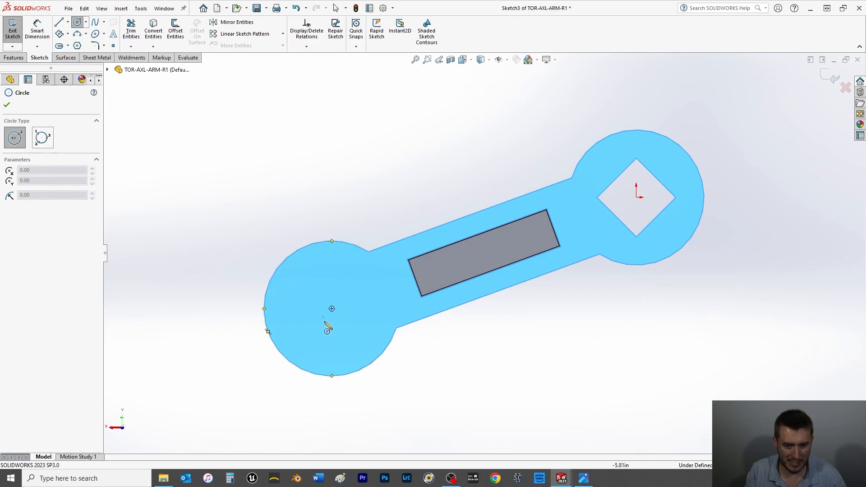
click(332, 309)
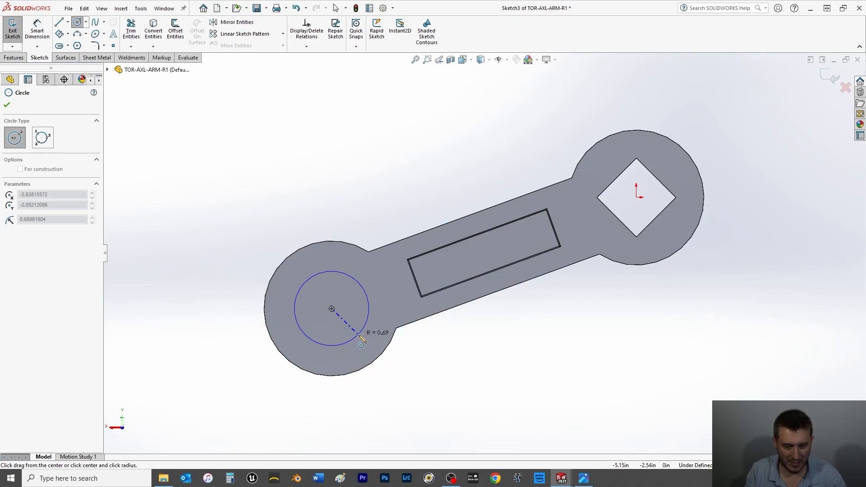
click(360, 337)
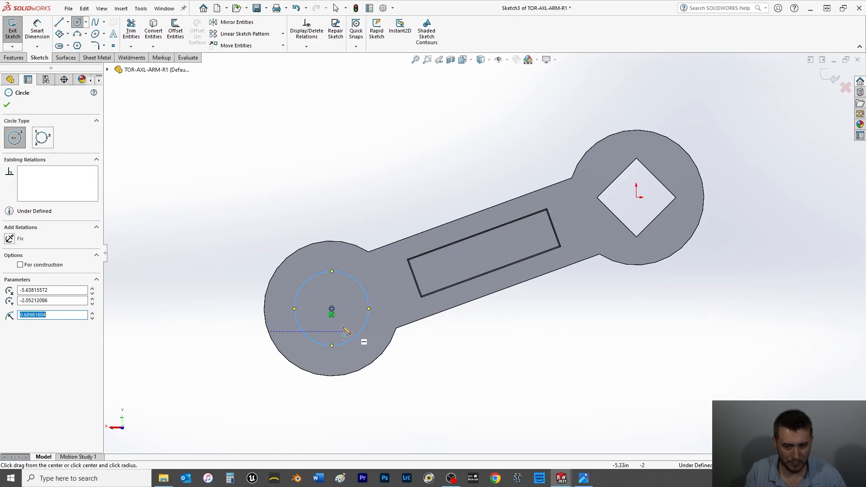
click(7, 105)
- Dimension the circle's diameter as 1.625 in
click(37, 30)
key(f)
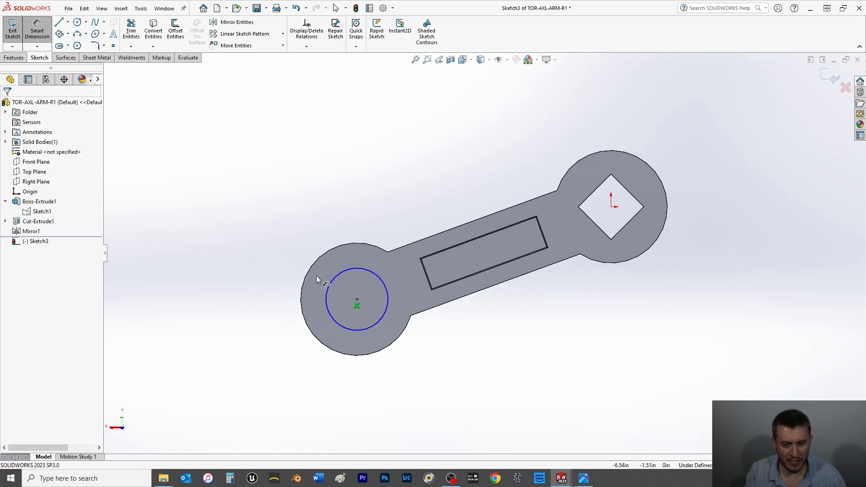
click(332, 280)
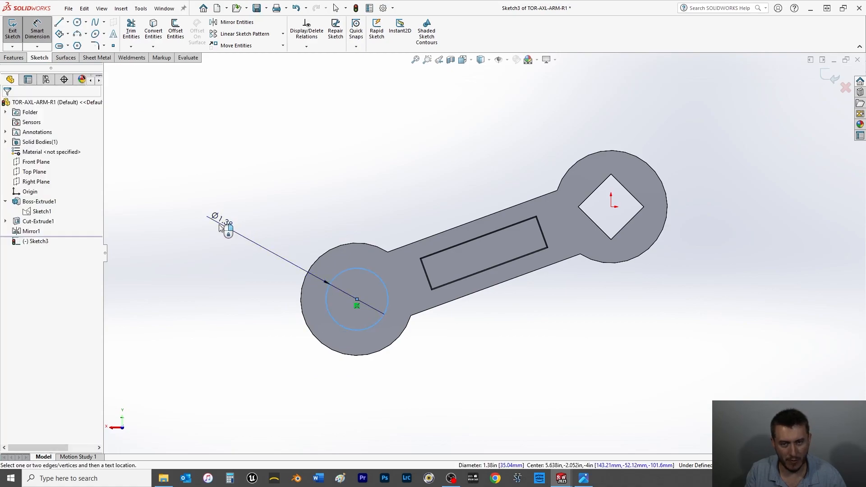
click(219, 228)
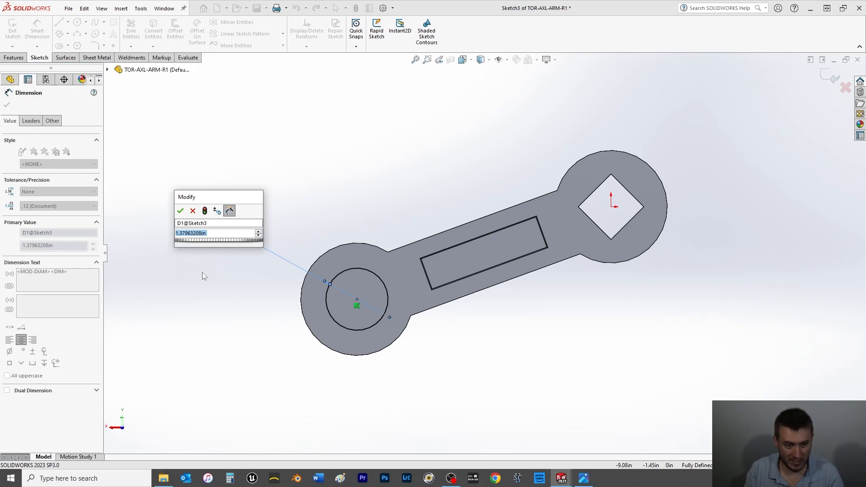
text(1.625)
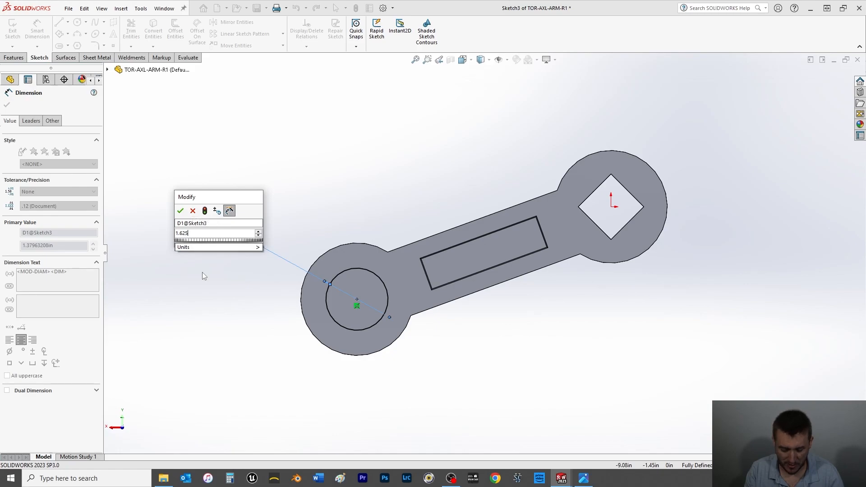
key(Return)
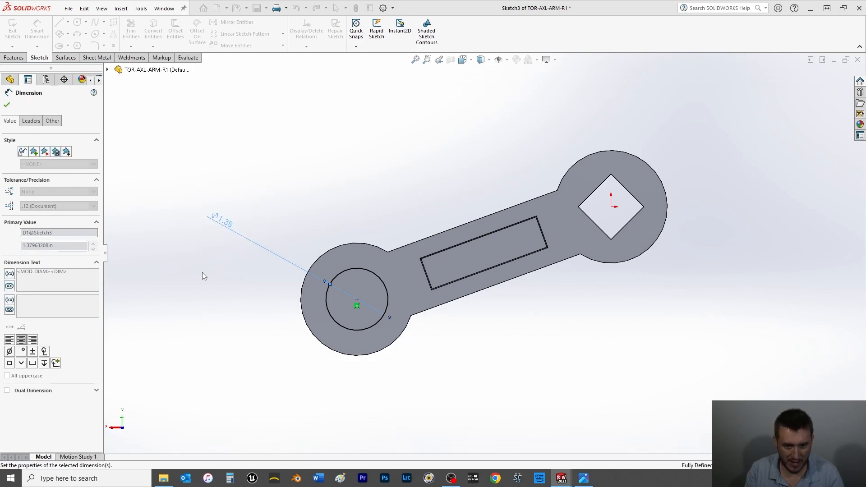
click(7, 105)
- Extrude the 1.625 in circle as a blind boss 2 in outward from the arm's back face
click(13, 58)
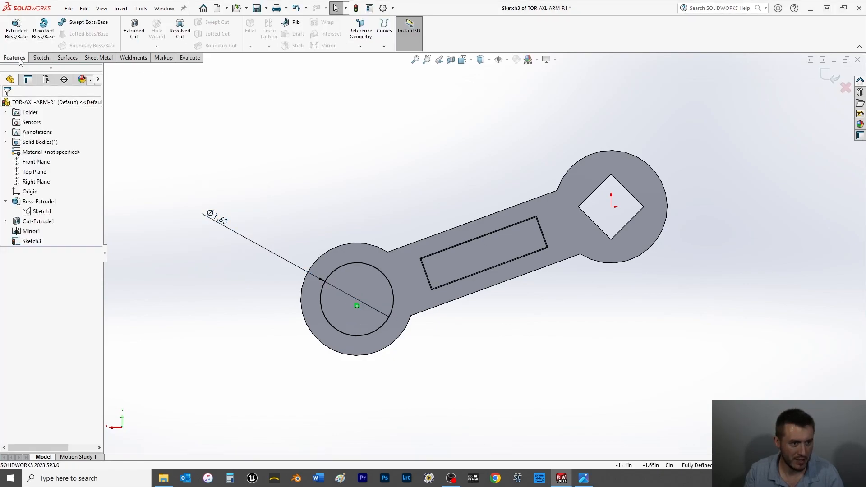
click(16, 29)
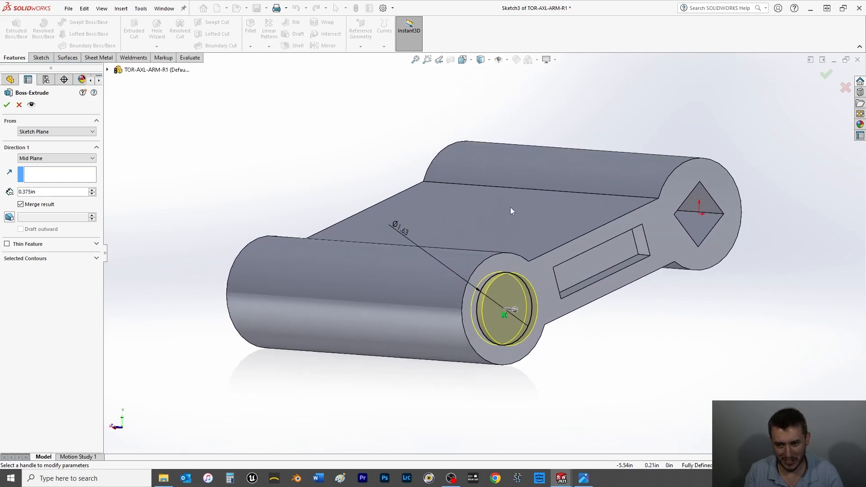
scroll(511, 207, up, 5)
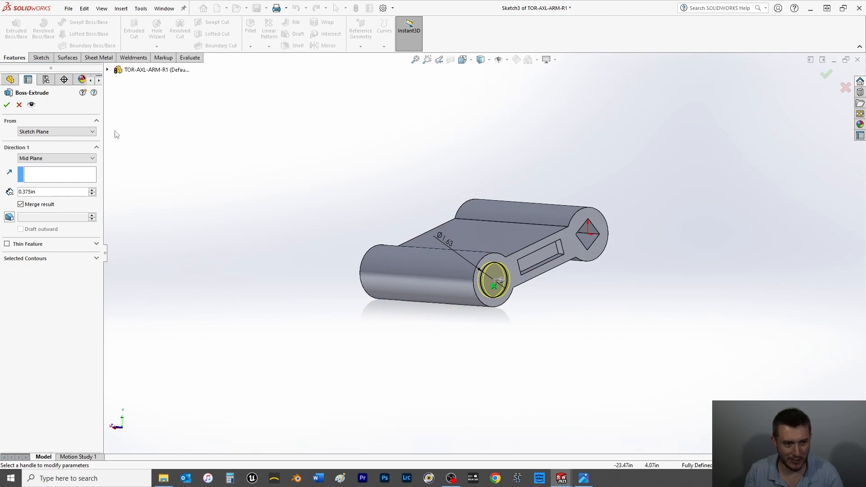
drag(43, 192, 2, 194)
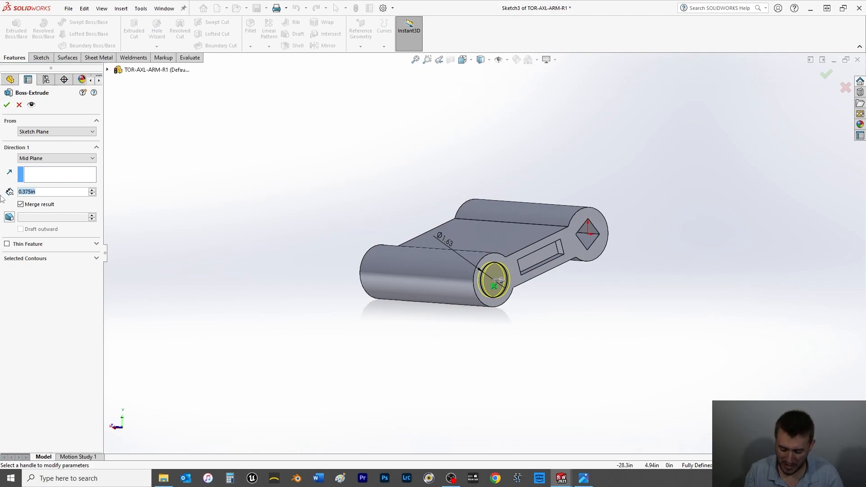
text(2)
key(Return)
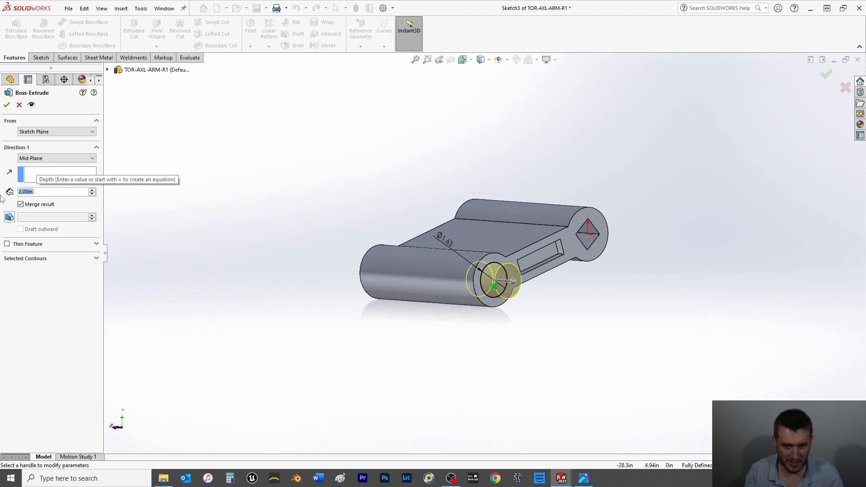
click(32, 158)
click(31, 166)
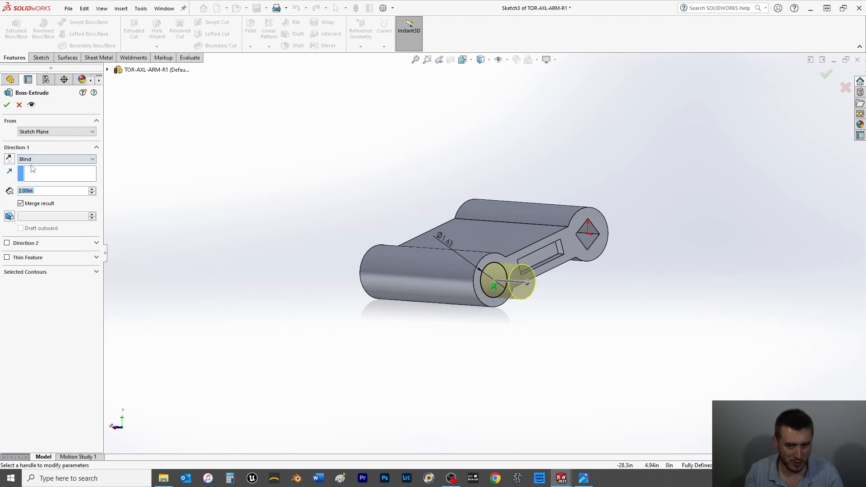
click(7, 104)
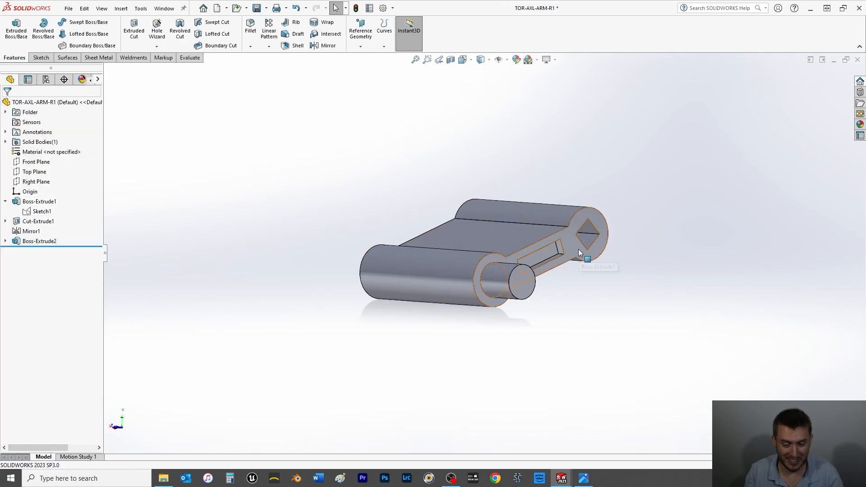
- Set the mid-plane depth of the arm's base extrusion to 2.5 in and save the part
click(42, 203)
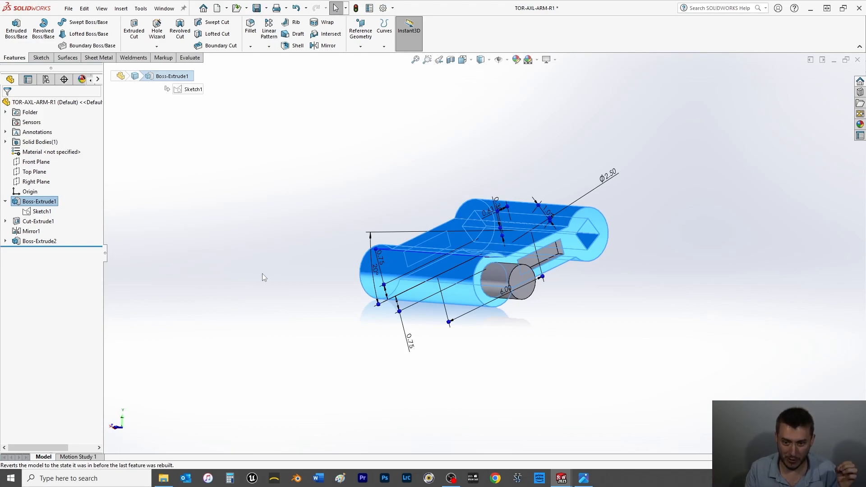
right_click(34, 207)
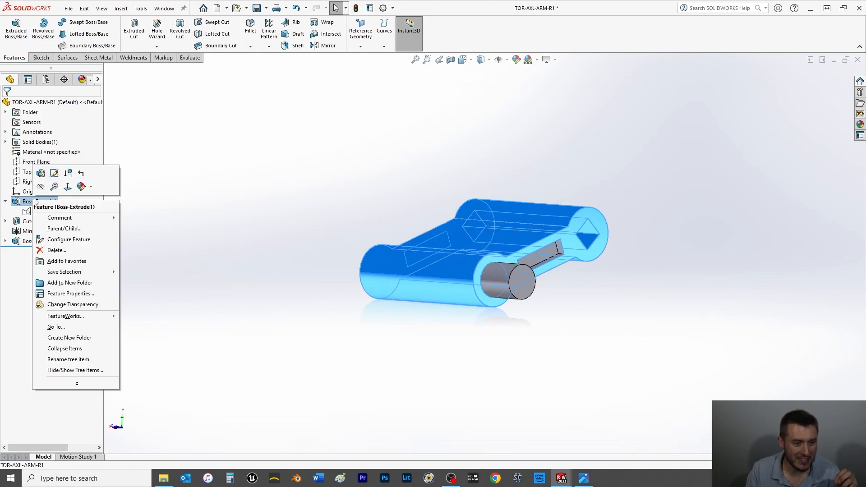
click(40, 173)
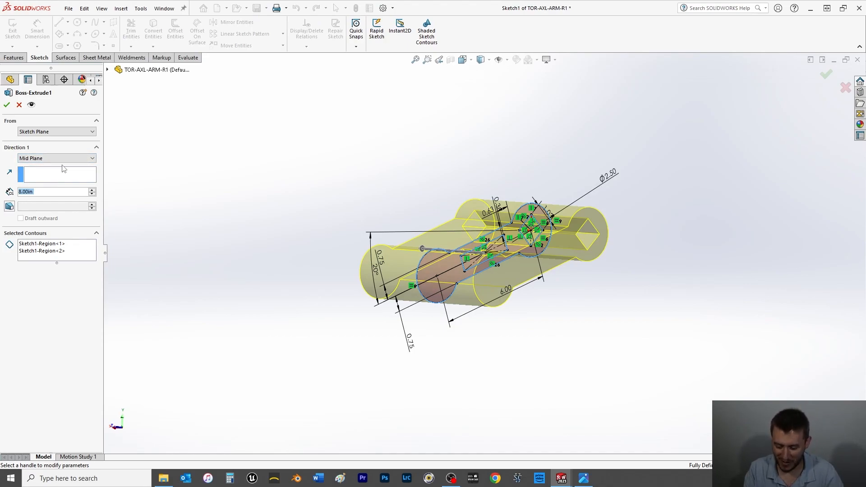
text(2.5)
key(Return)
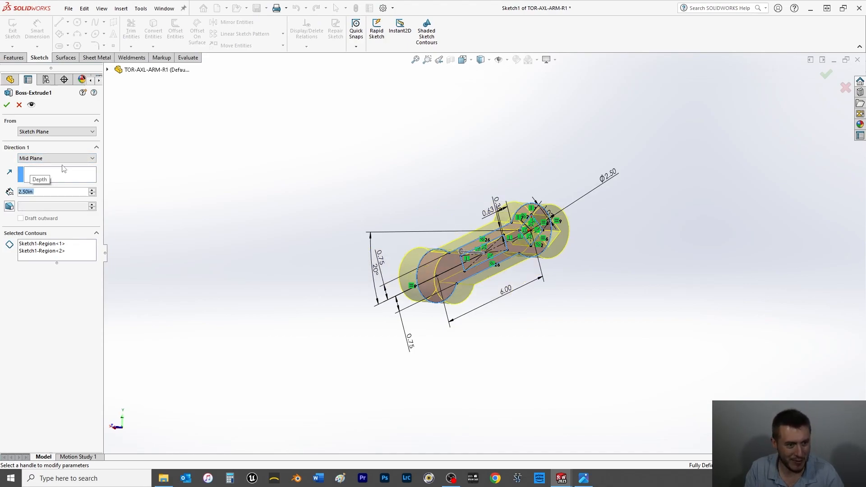
click(6, 105)
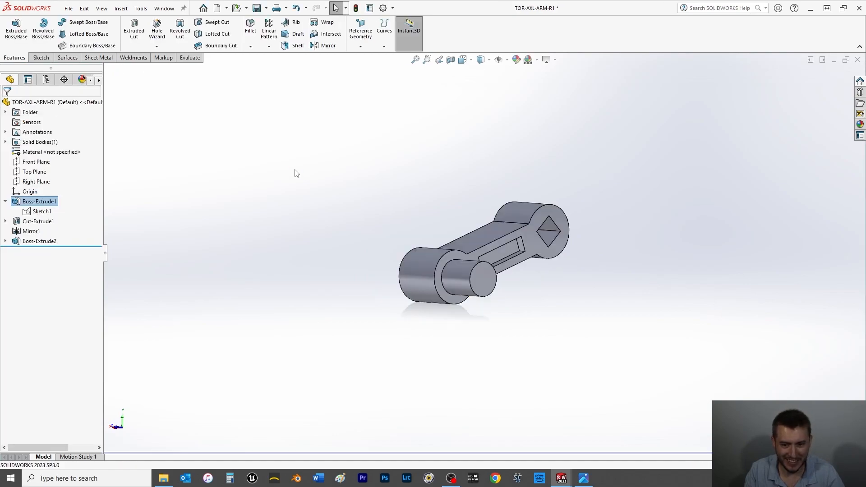
key(ctrl+s)
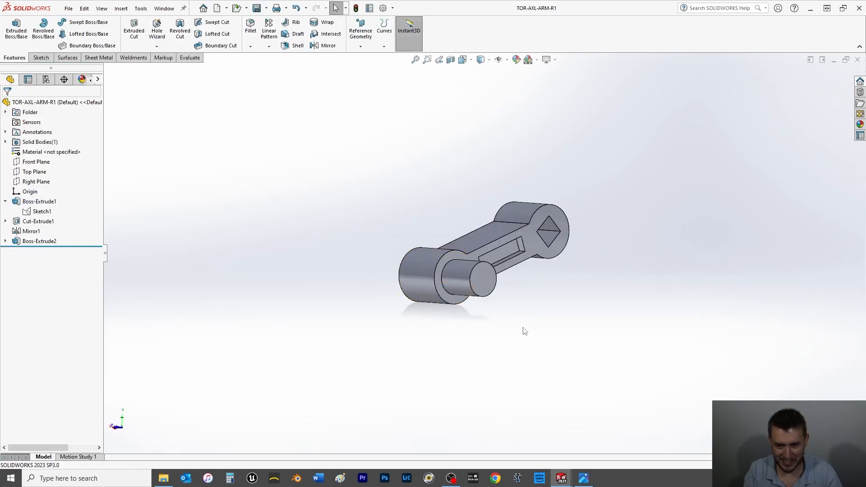
- Start a sketch on the cylindrical boss's end face and draw a concentric circle of about 0.42 in radius
click(482, 286)
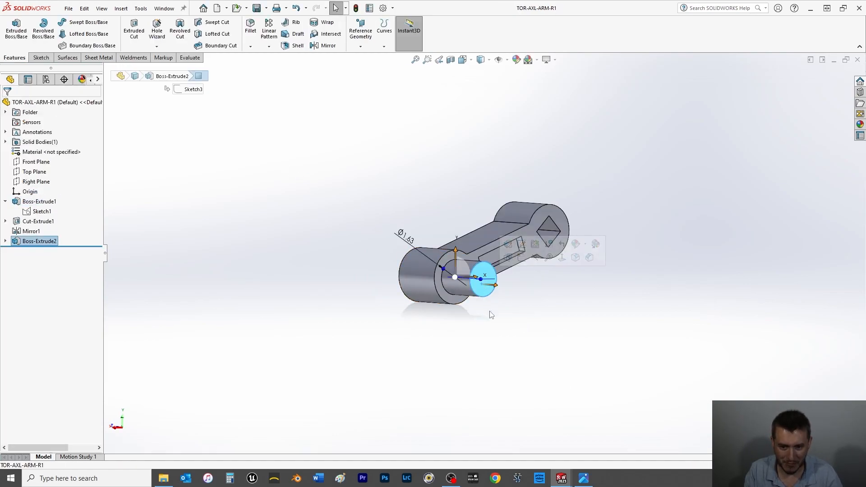
key(ctrl+8)
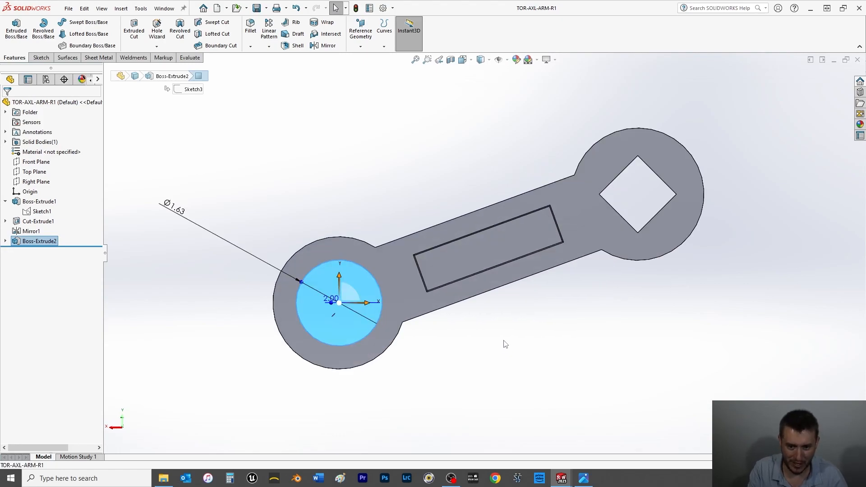
click(38, 58)
click(13, 26)
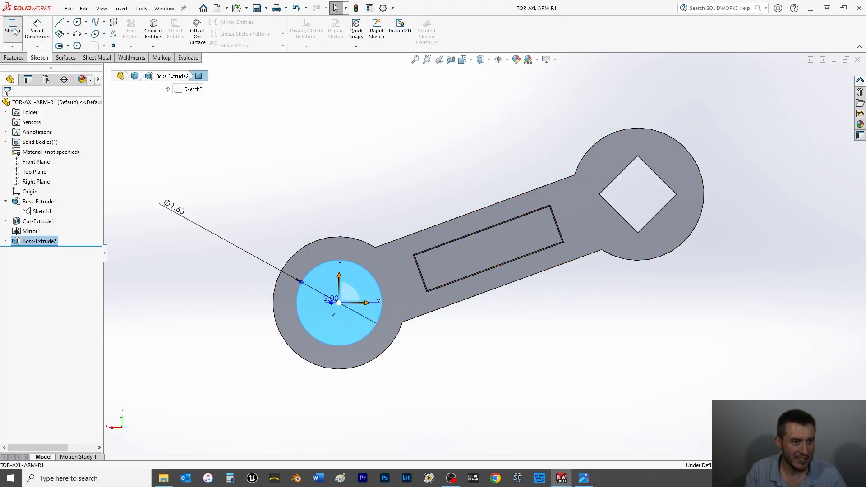
click(76, 23)
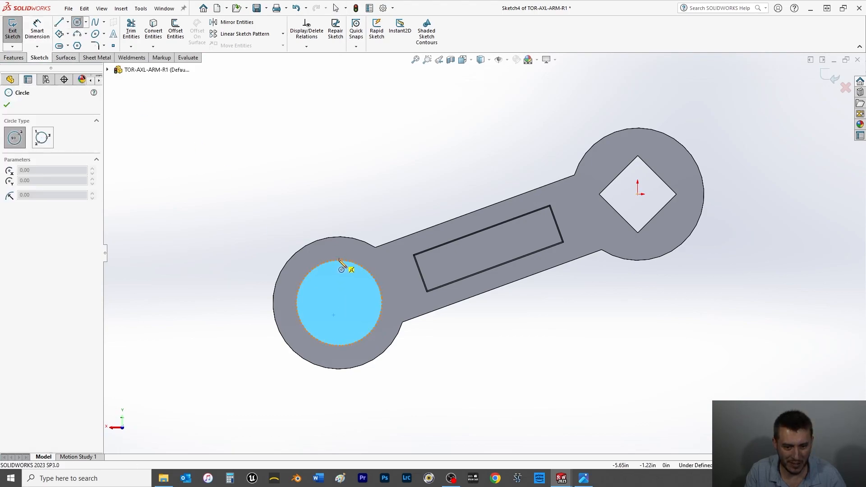
click(338, 303)
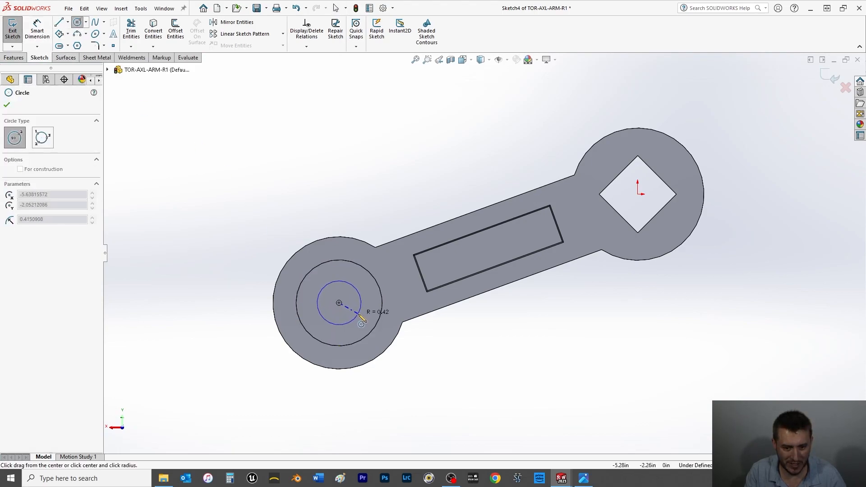
click(359, 311)
click(6, 105)
- Dimension the small circle's diameter as 0.875 in
click(37, 30)
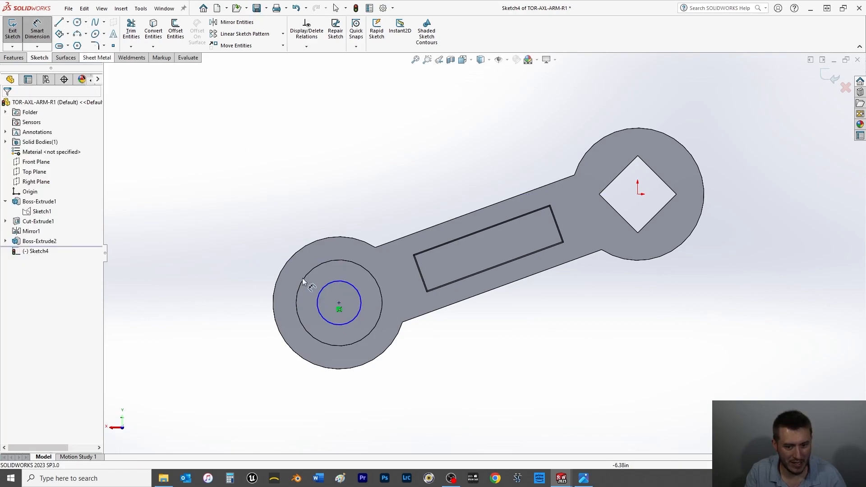
click(319, 293)
click(244, 239)
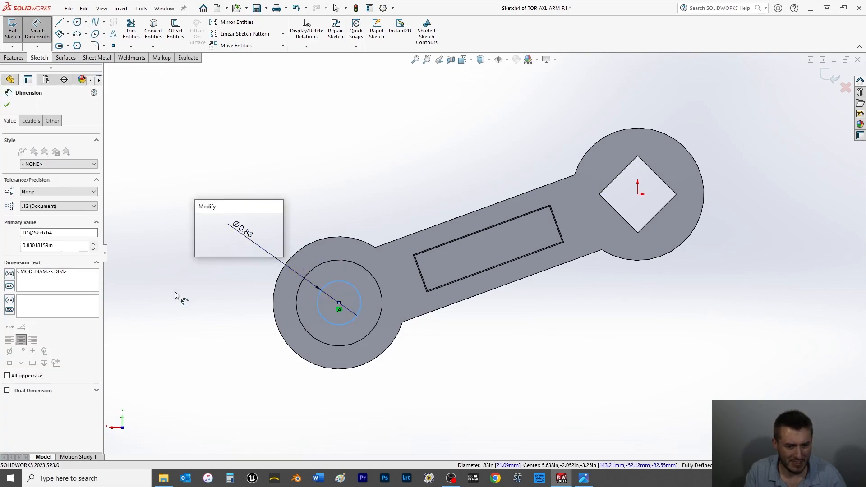
text(.875)
key(Return)
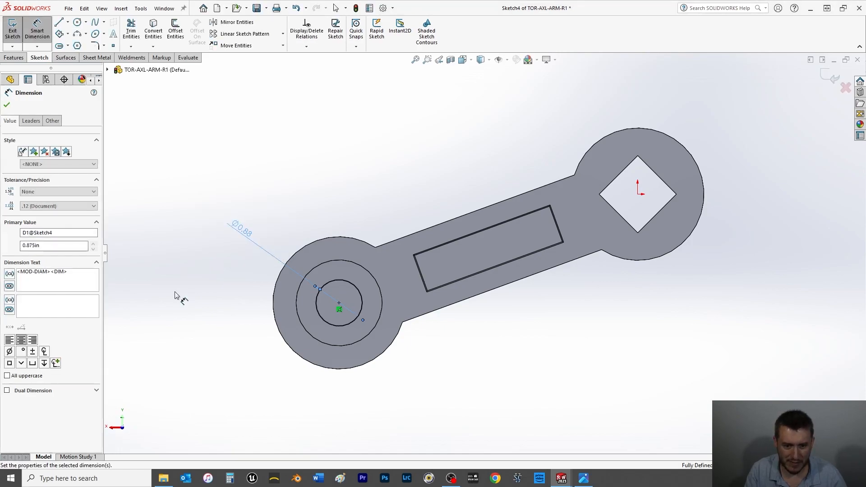
click(6, 105)
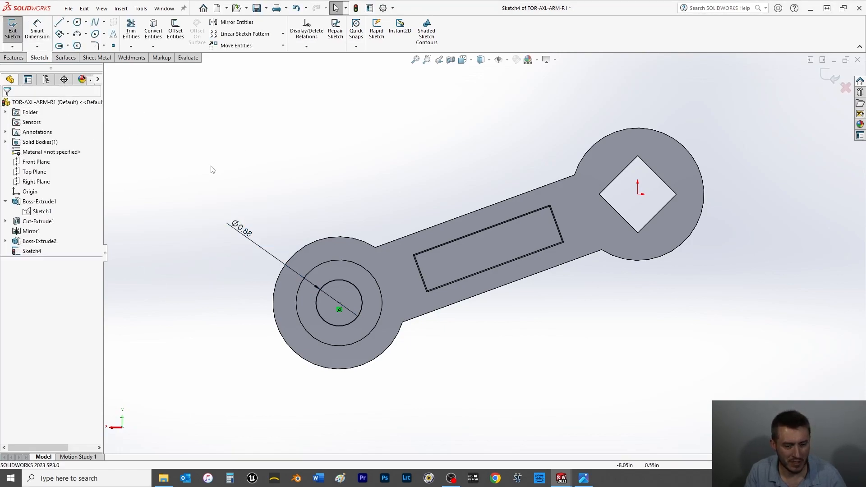
- Extrude the 0.875 in circle as a merged blind boss 2.5 in outward from the larger cylinder's end face
middle_drag(222, 175, 282, 208)
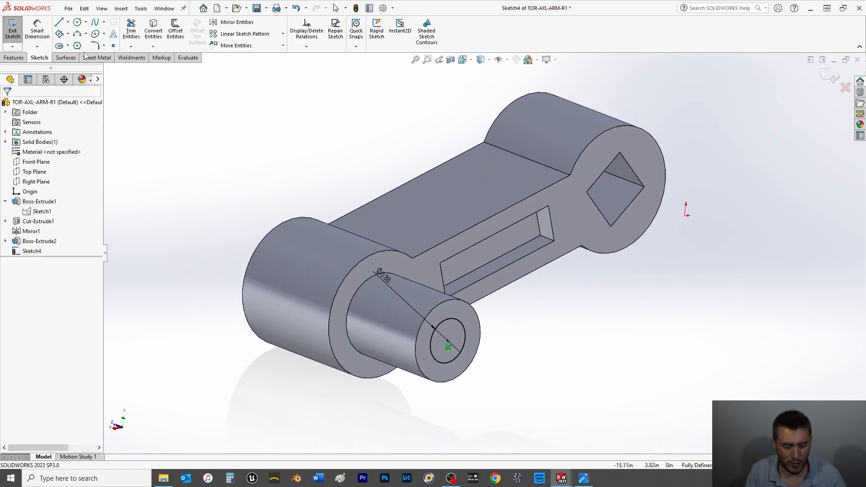
click(13, 58)
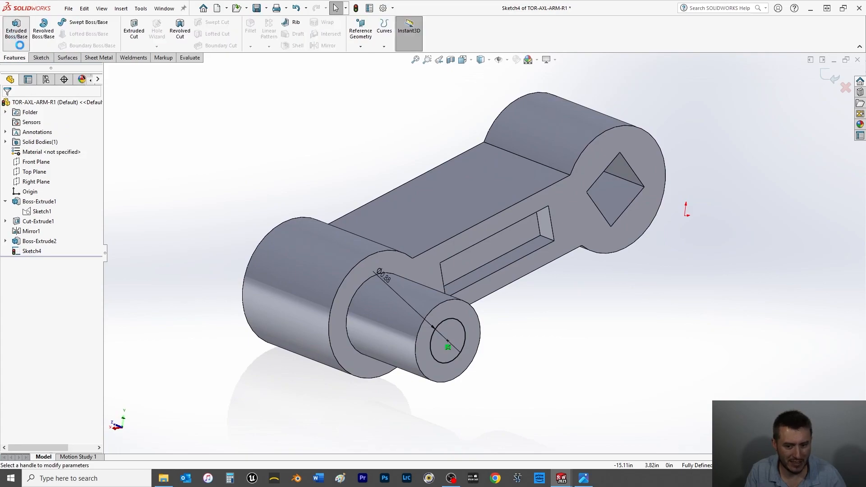
click(19, 46)
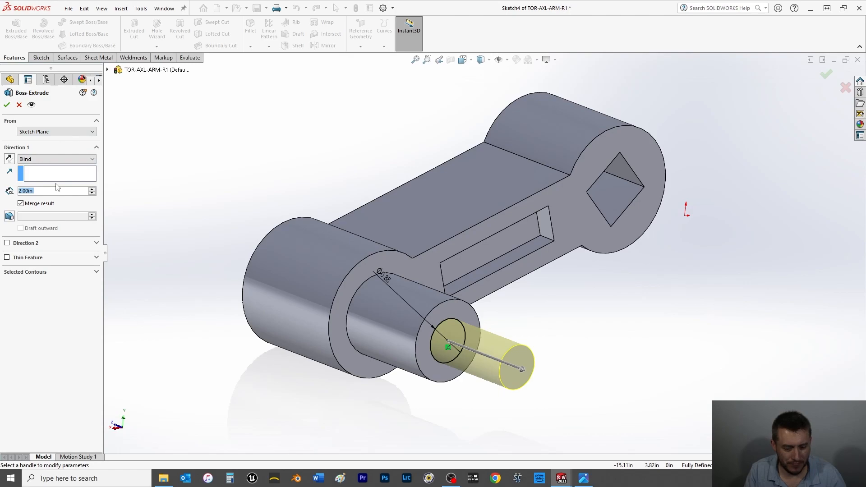
text(2.5)
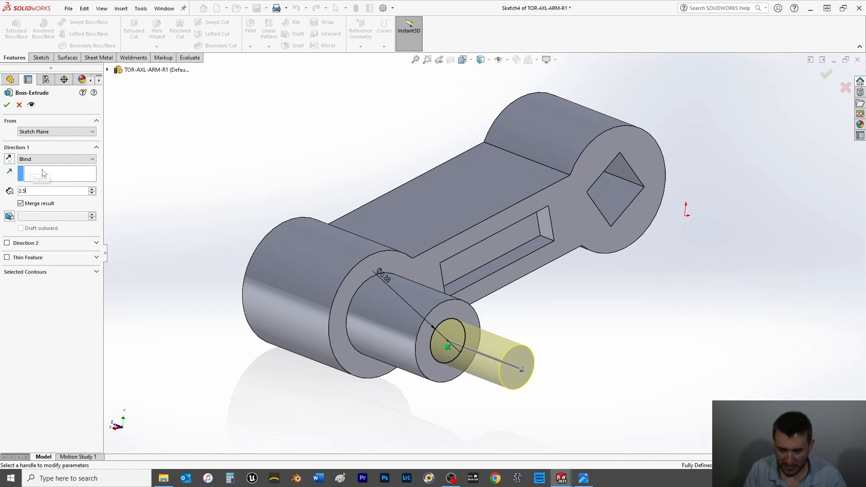
key(Return)
click(7, 105)
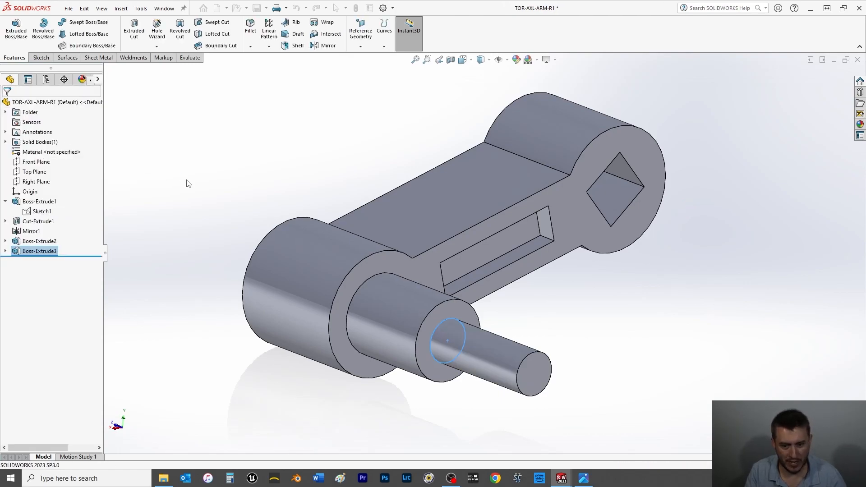
click(601, 318)
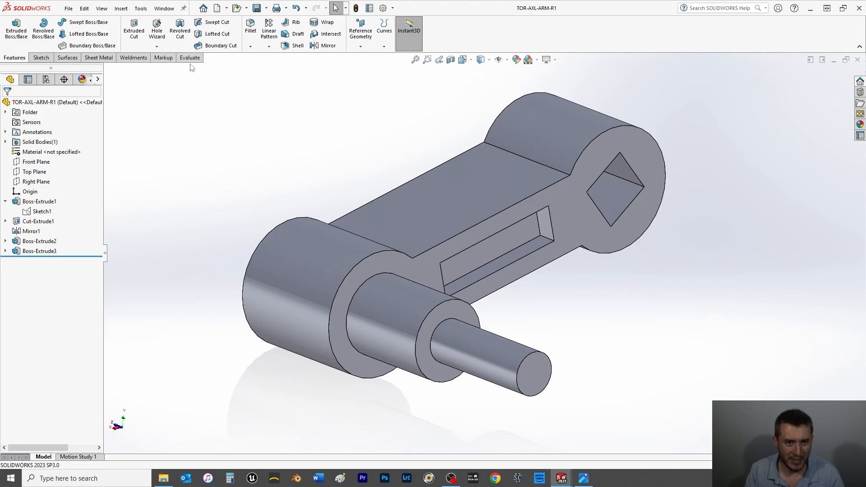
- Start a 0.125 in constant-radius fillet and select the floor and wall faces of the pocket on the spindle side
click(251, 26)
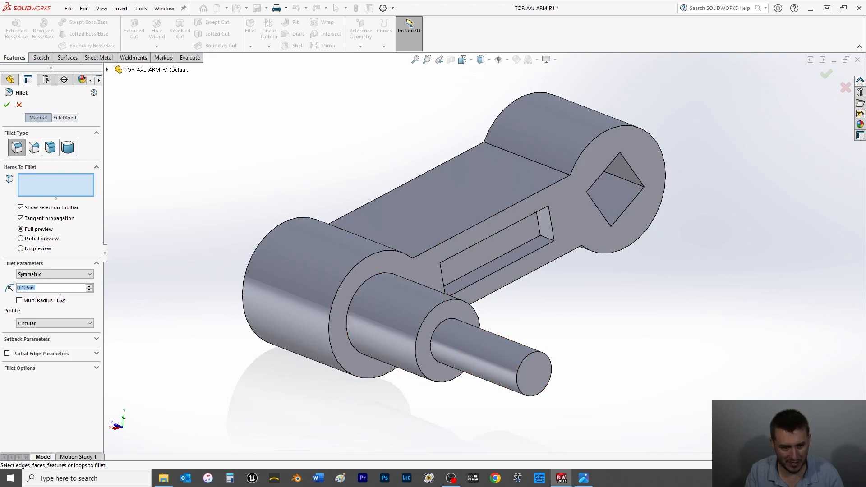
middle_drag(539, 237, 586, 258)
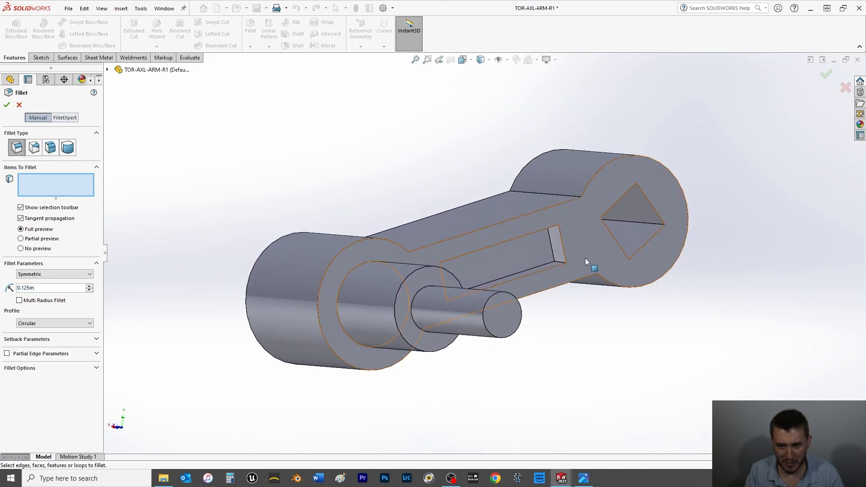
click(532, 252)
middle_drag(551, 282, 554, 240)
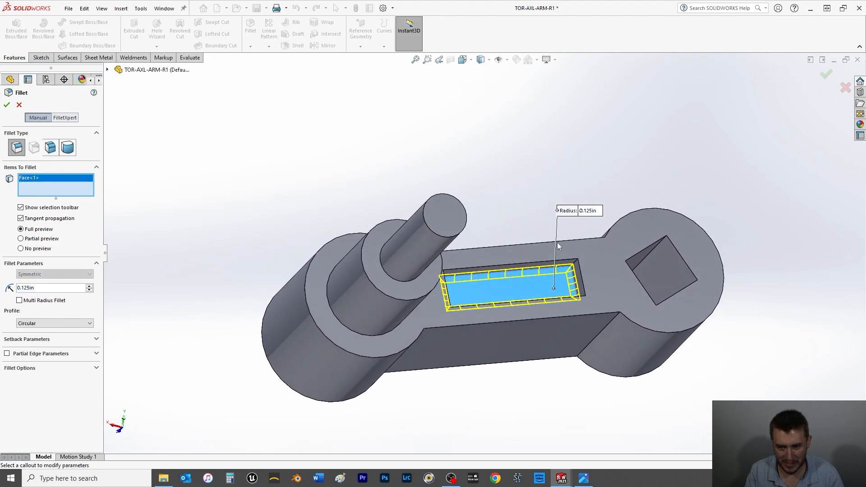
scroll(575, 270, down, 5)
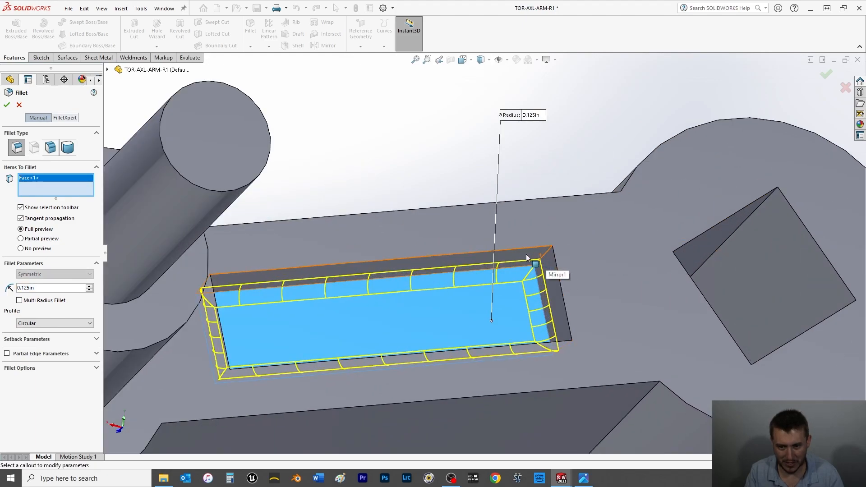
click(546, 270)
click(550, 297)
scroll(548, 298, up, 5)
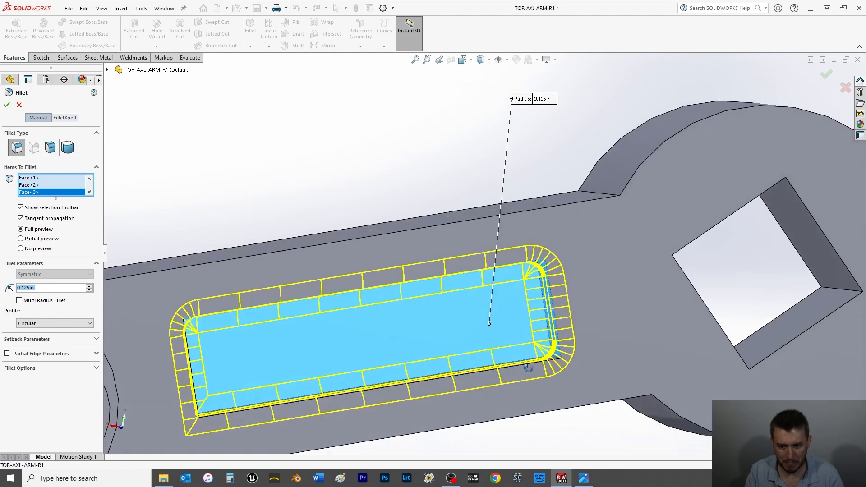
middle_drag(548, 298, 448, 410)
click(366, 364)
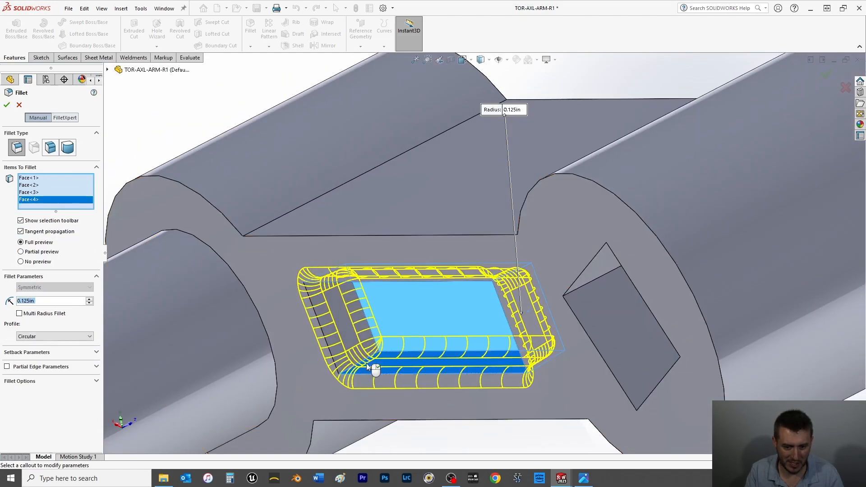
- Add the opposite pocket's faces and a corner edge to the 0.125 in fillet, apply it and save the part
scroll(364, 395, up, 4)
middle_drag(614, 146, 594, 185)
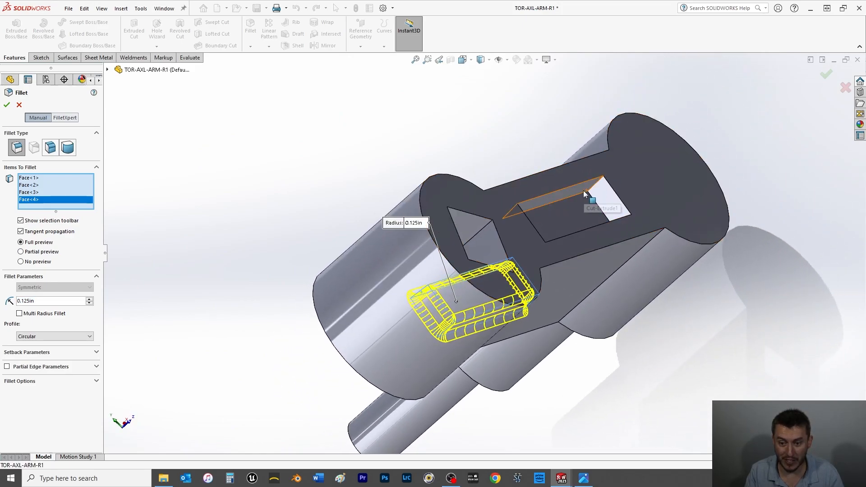
click(600, 193)
click(587, 213)
click(583, 218)
middle_drag(583, 218, 488, 312)
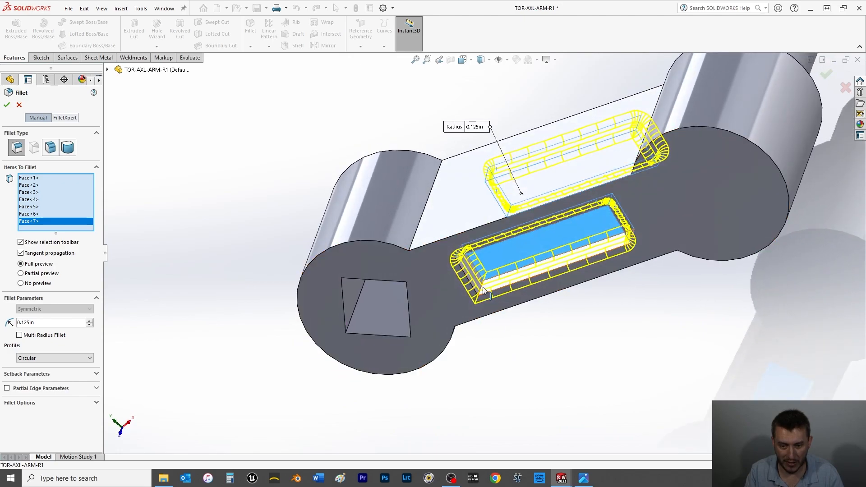
click(484, 290)
middle_drag(564, 293, 623, 219)
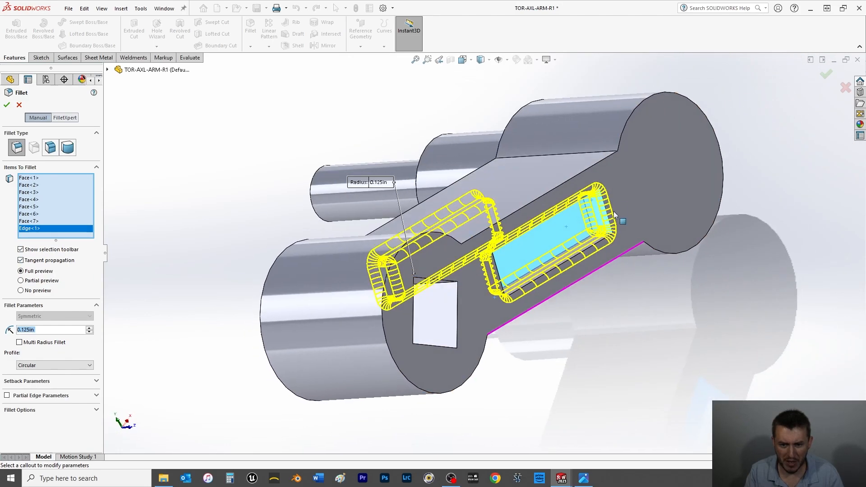
click(5, 106)
middle_drag(220, 169, 271, 183)
key(ctrl+s)
scroll(271, 182, up, 4)
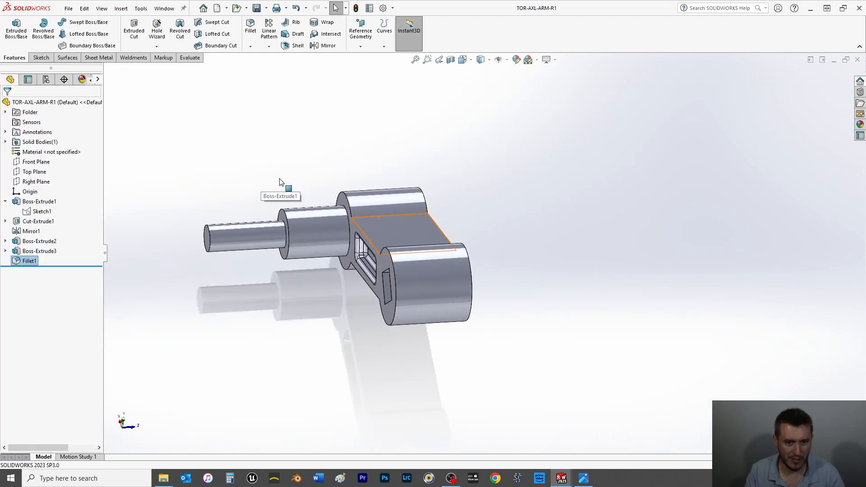
- Start a 0.03125 in fillet and select one straight edge and the spindle-end arc on the flat face opposite the spindle
click(253, 37)
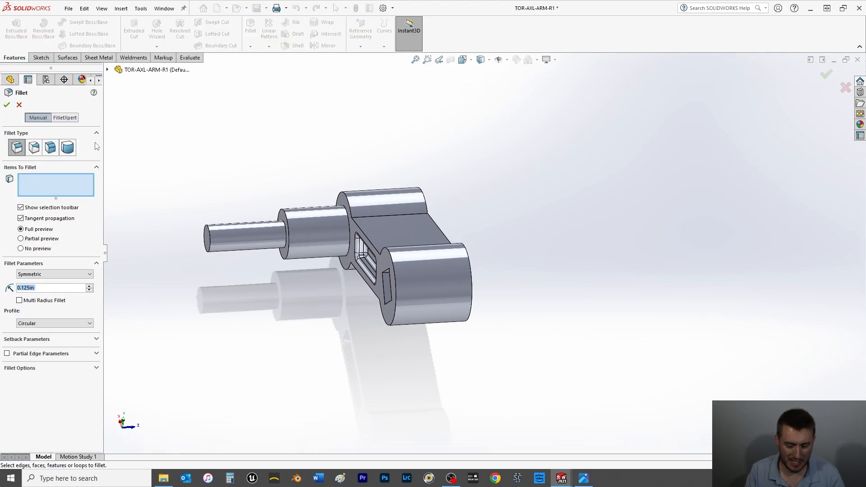
text(.03125)
key(Return)
middle_drag(536, 198, 467, 225)
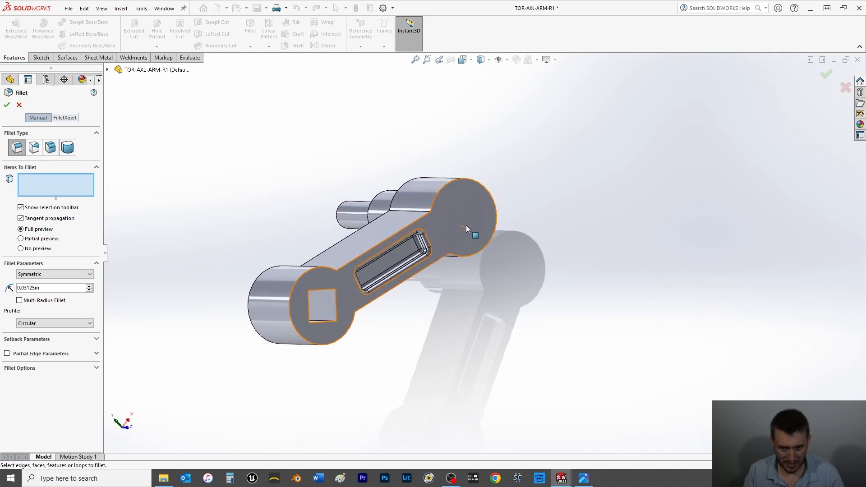
click(423, 215)
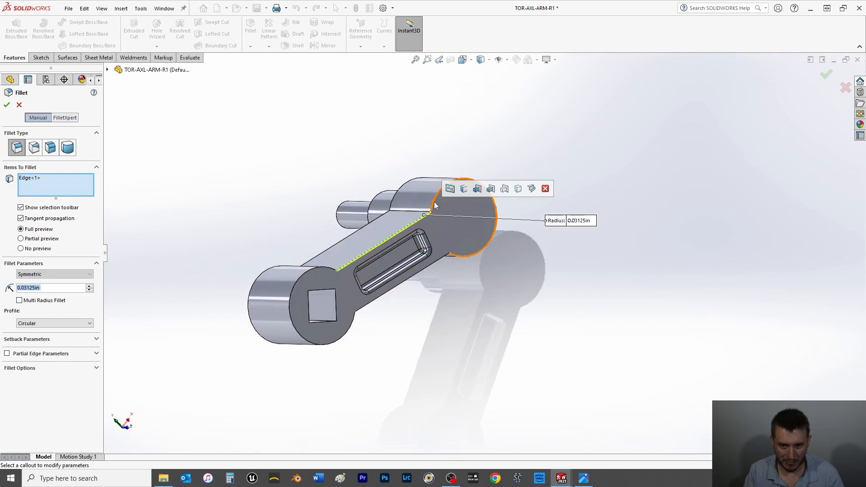
click(433, 203)
middle_drag(433, 203, 437, 232)
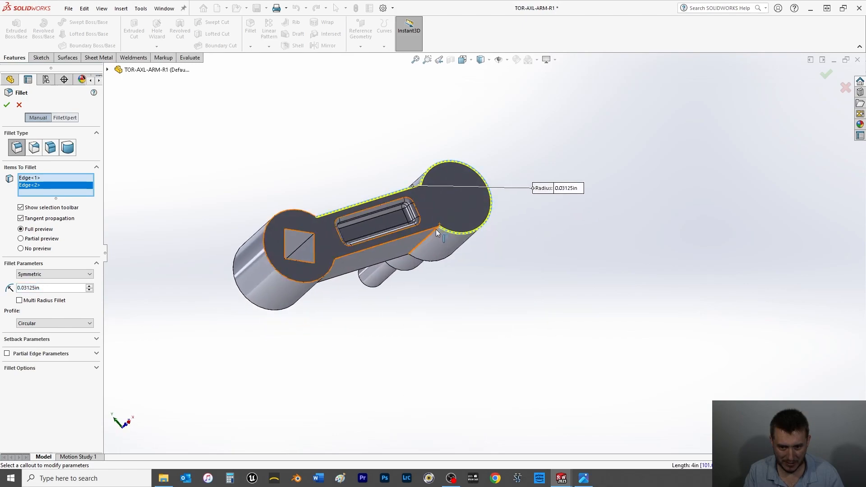
- Add the other straight edge and the square-hole-end arc of the same face to the fillet, leaving the face itself unselected
click(435, 229)
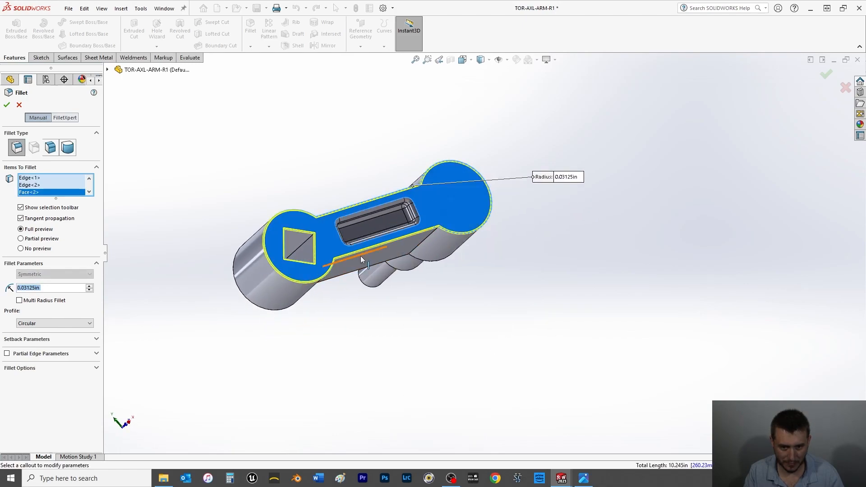
click(333, 256)
click(334, 259)
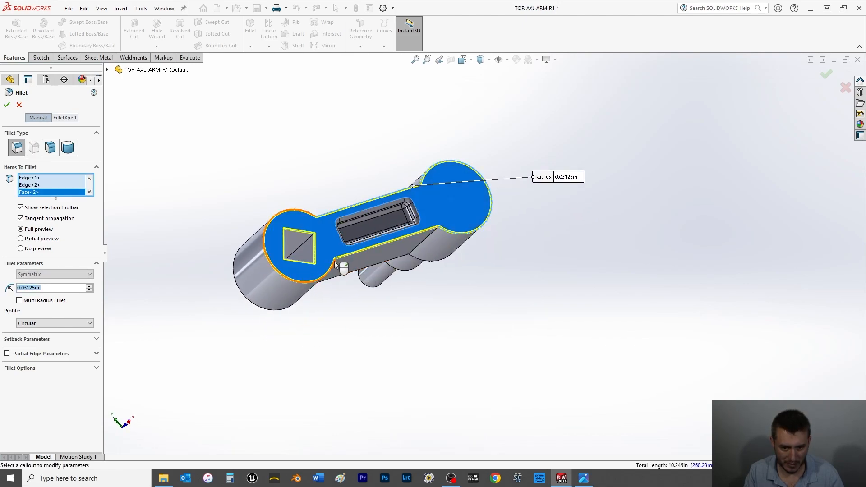
scroll(343, 260, down, 5)
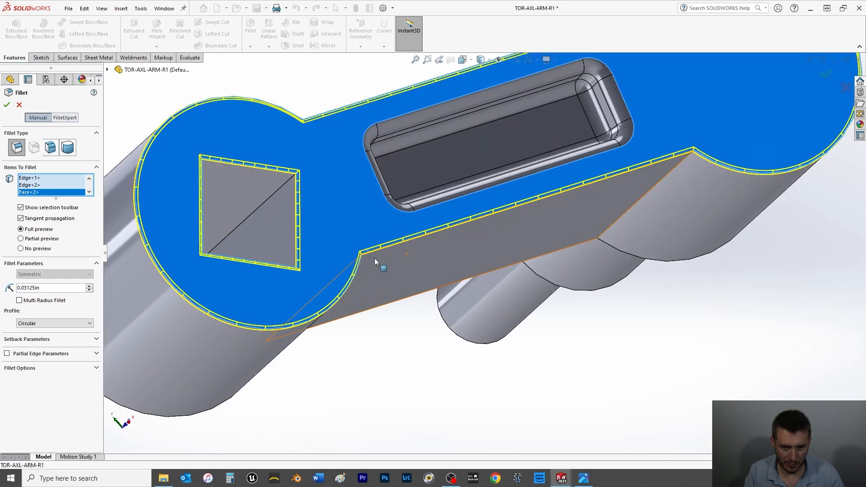
scroll(375, 257, down, 3)
click(322, 229)
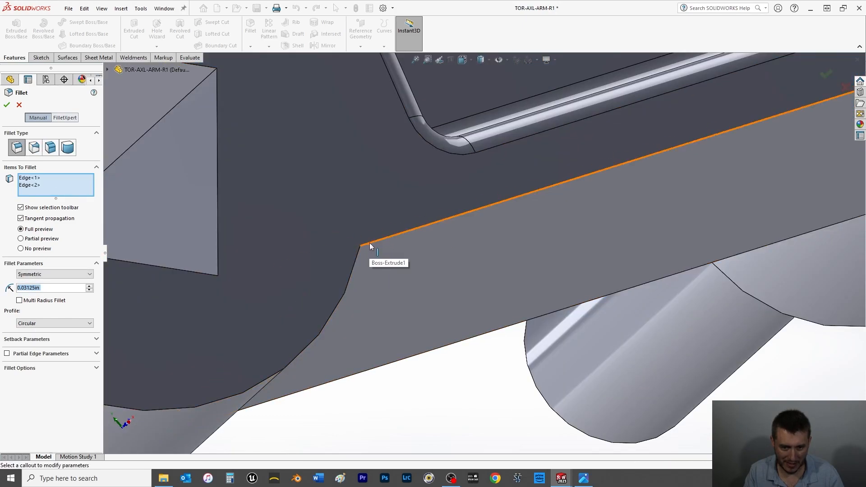
click(369, 246)
click(357, 253)
click(357, 254)
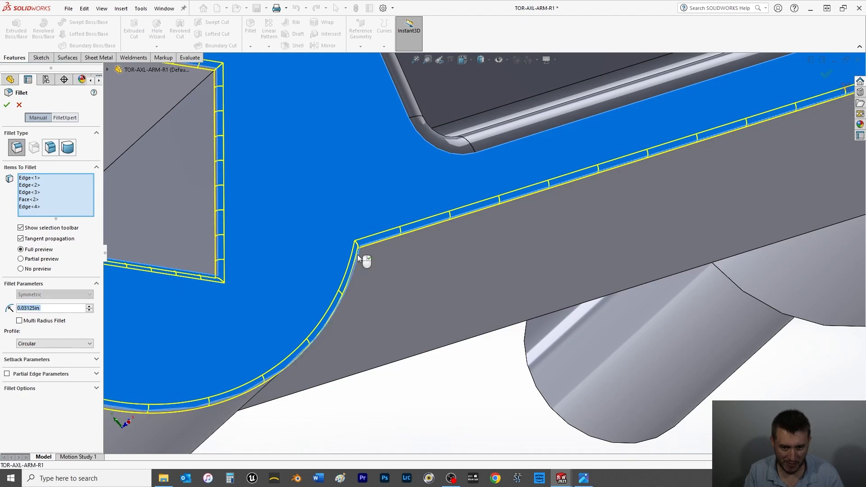
click(353, 261)
- Set the outline fillet's radius to 0.0625 in
scroll(396, 282, up, 5)
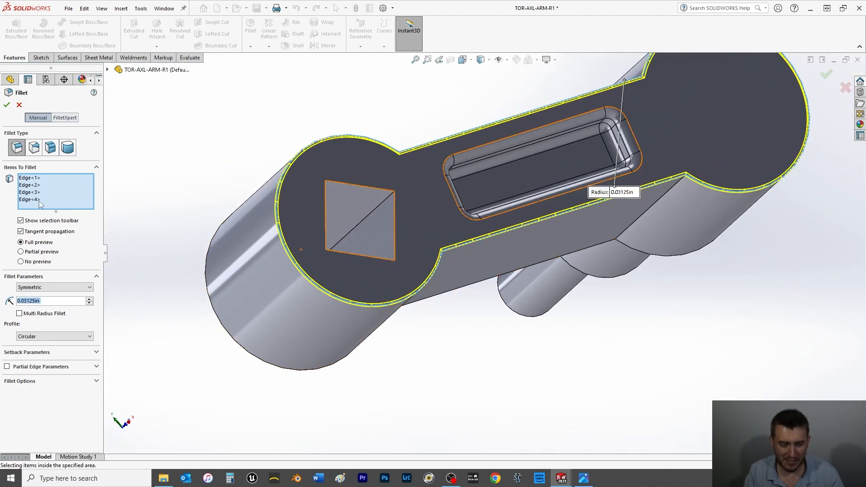
click(46, 301)
text(0.0625)
key(Return)
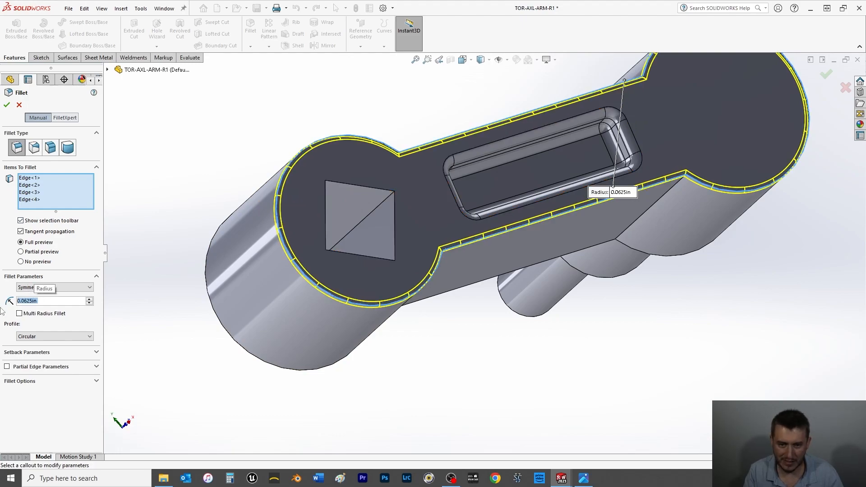
- Add the four outer outline edges of the spindle-side face to the 0.0625 in fillet, apply it and save the part
middle_drag(468, 402, 604, 234)
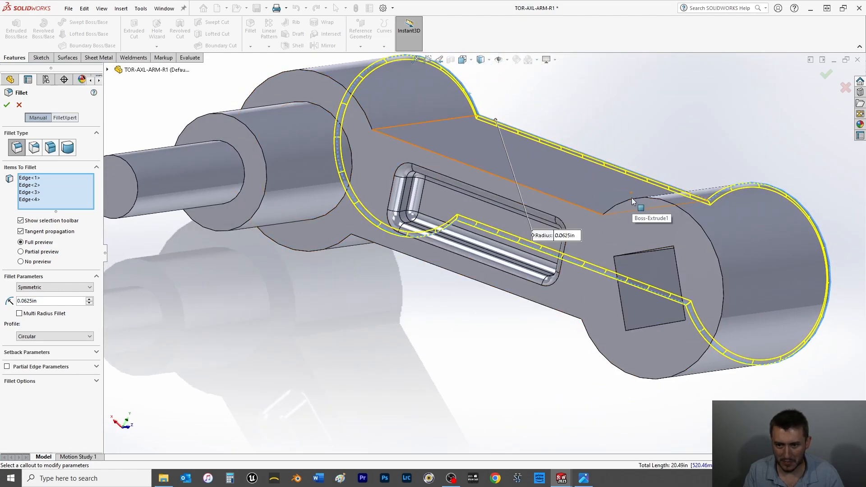
click(616, 208)
click(397, 139)
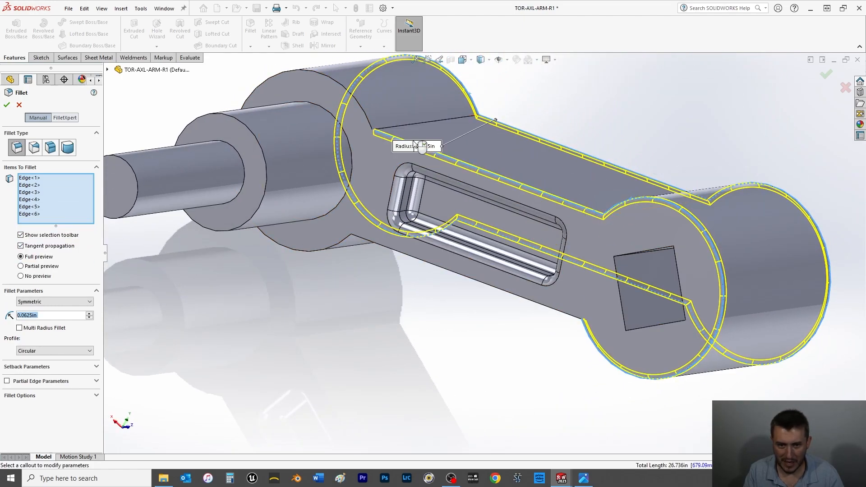
click(343, 221)
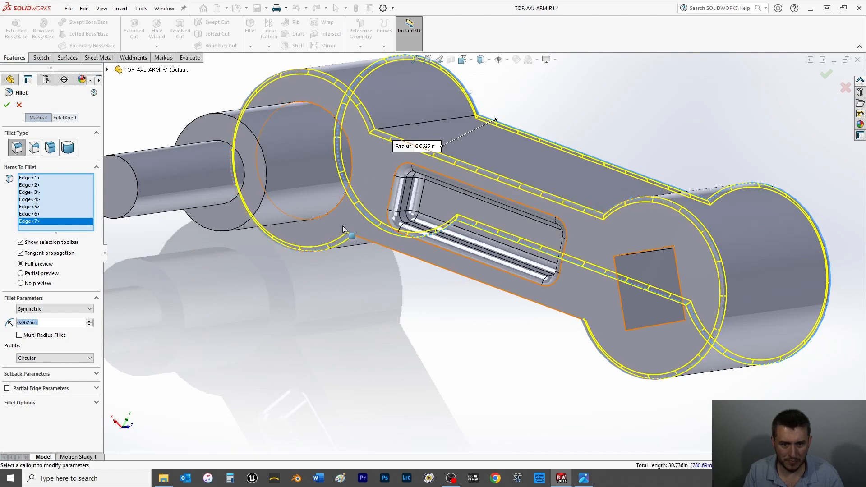
click(381, 246)
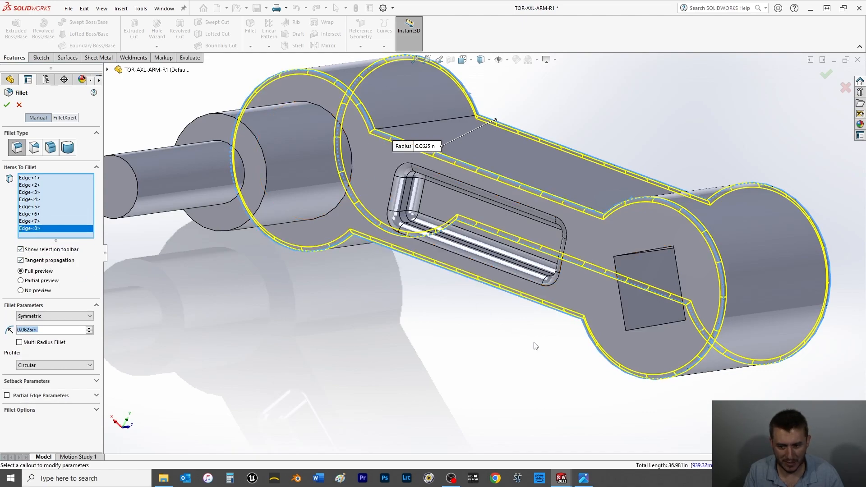
scroll(517, 348, up, 3)
middle_drag(518, 348, 500, 365)
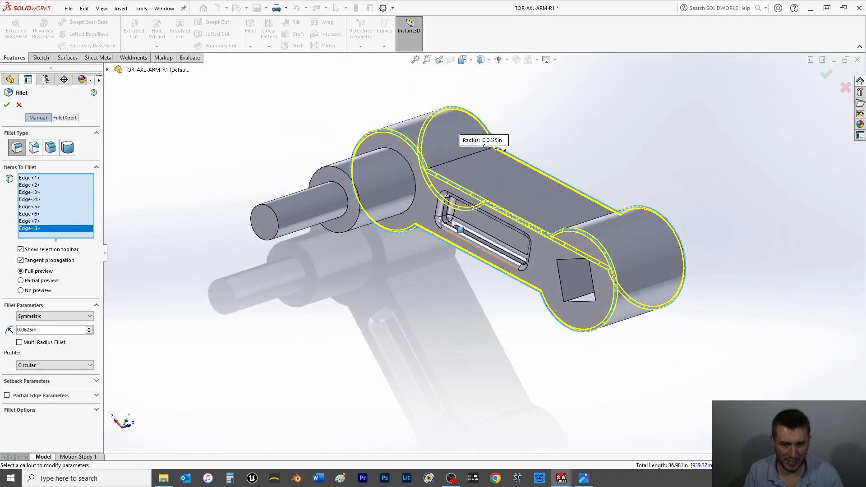
click(7, 107)
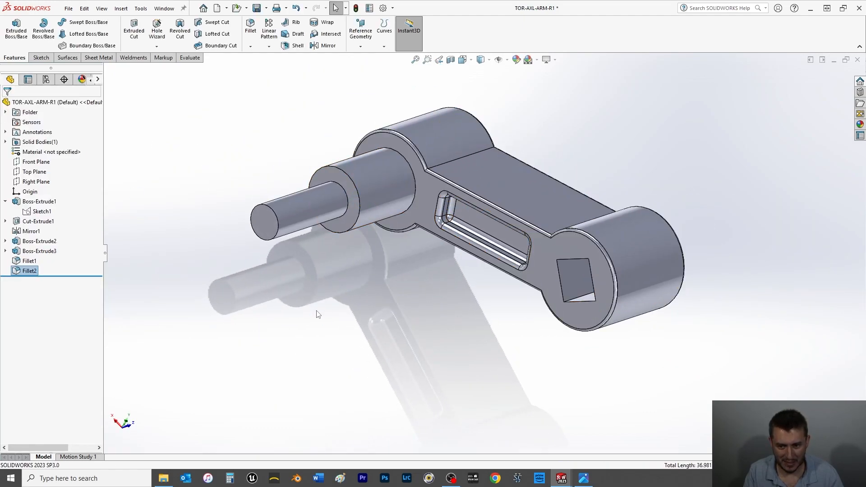
key(ctrl+s)
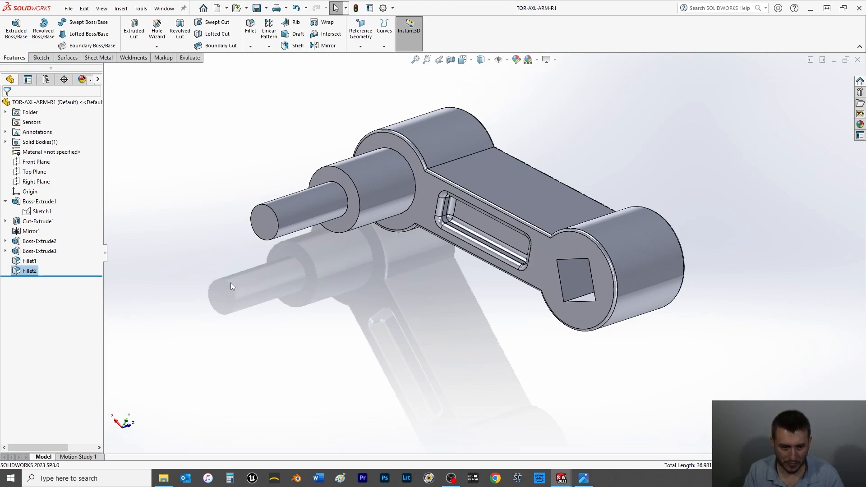
- Fillet the edge where the larger spindle cylinder meets the arm face with a 0.125 in radius
click(251, 26)
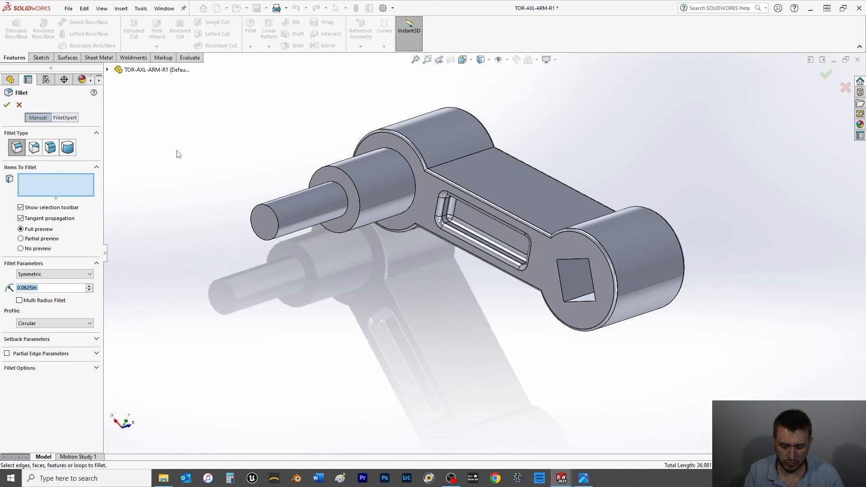
text(0.125)
key(Return)
click(416, 180)
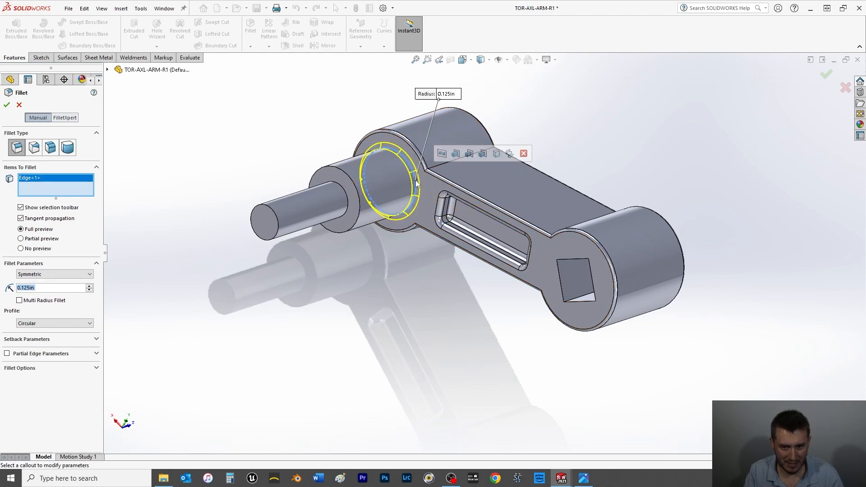
click(7, 105)
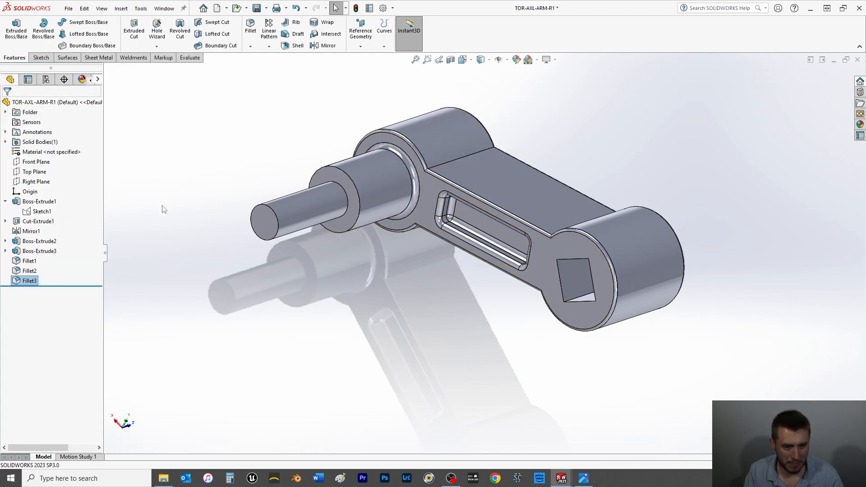
- Fillet the edge where the thin spindle pin meets the larger cylinder with a 0.0312 in radius
click(251, 30)
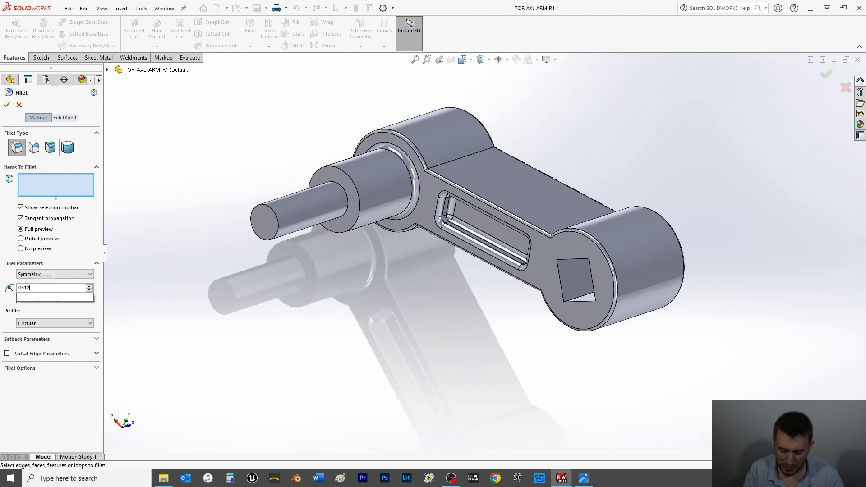
click(350, 206)
click(7, 105)
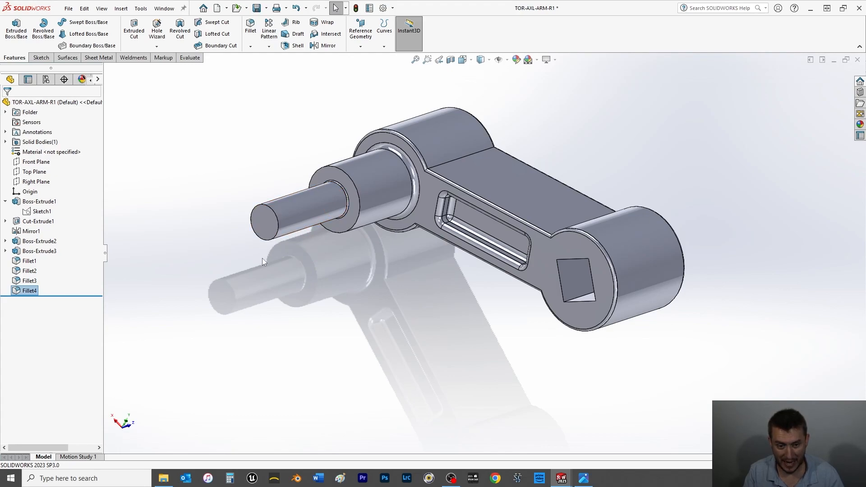
- Inspect the arm from the pocket side, set the view to isometric and save the part
middle_drag(265, 316, 388, 339)
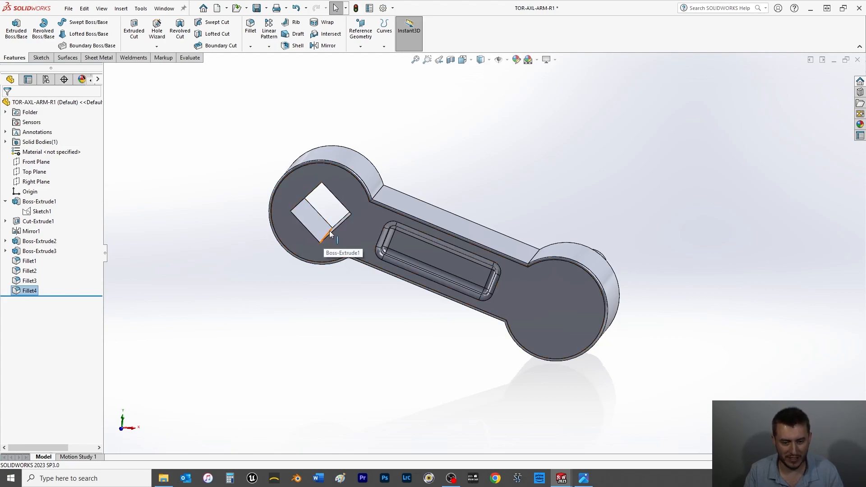
middle_drag(429, 345, 410, 413)
key(space)
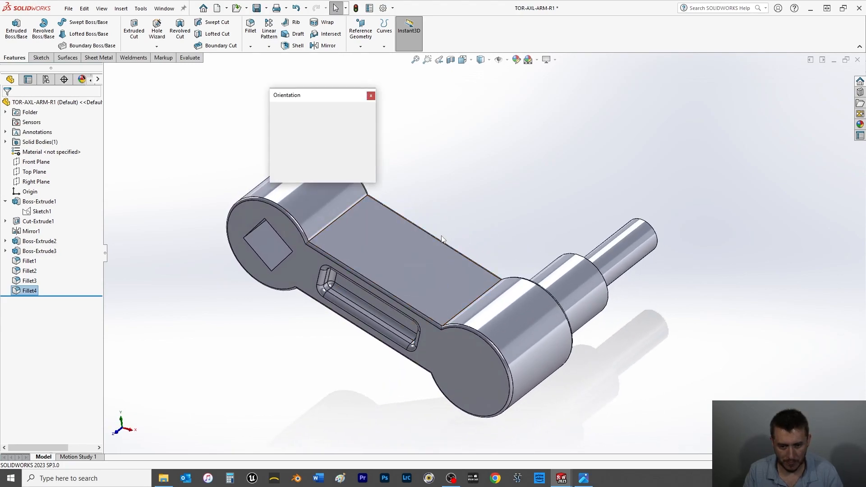
click(357, 118)
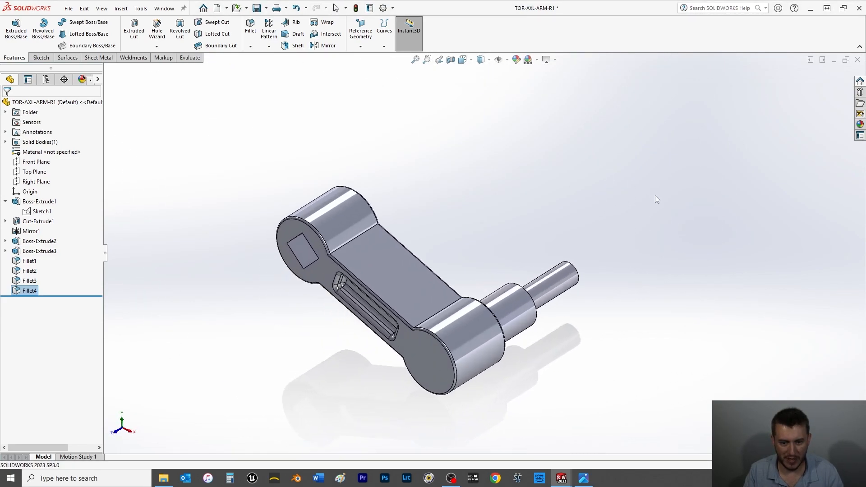
key(ctrl+s)
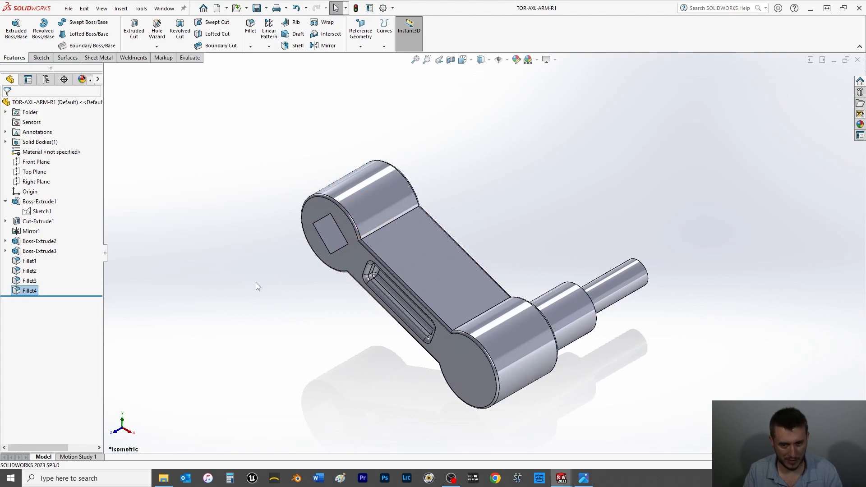
- Assign Plain Carbon Steel as the part's material and save the part
right_click(67, 153)
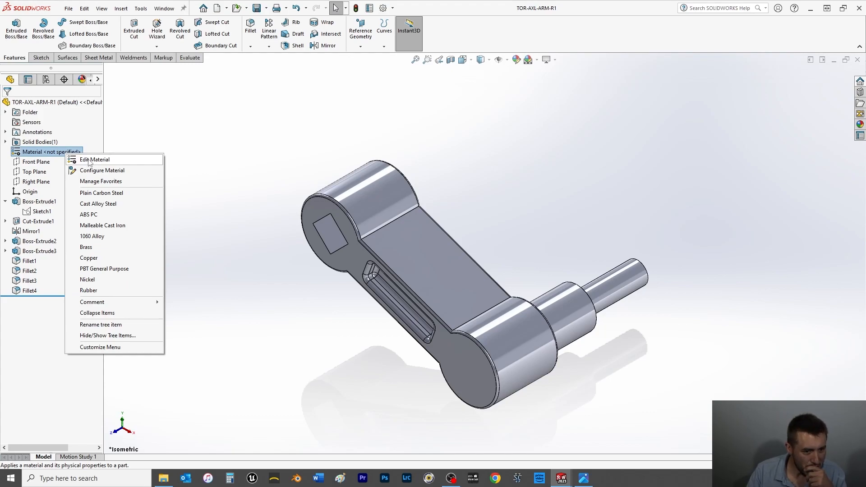
click(101, 193)
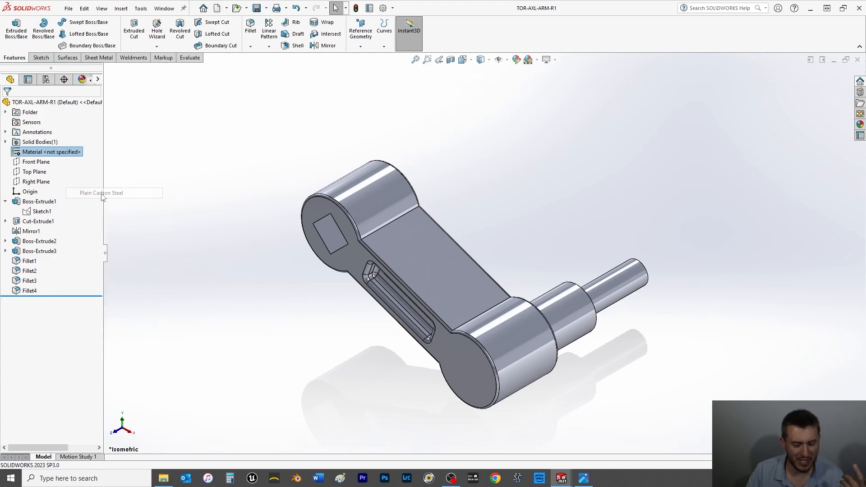
click(188, 177)
key(ctrl+s)
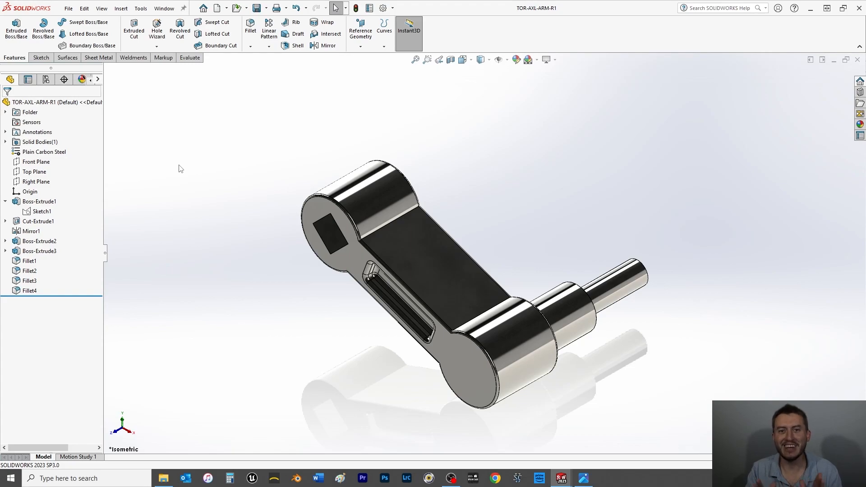